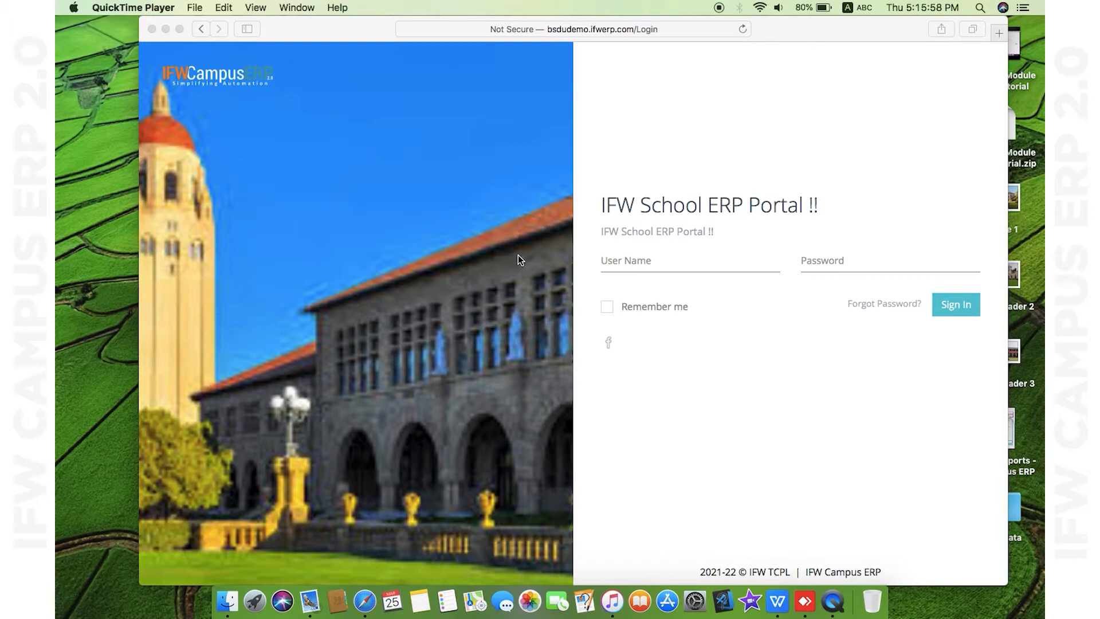
- Make the browser full screen and sign in with the administrator user name and password
left_click(179, 29)
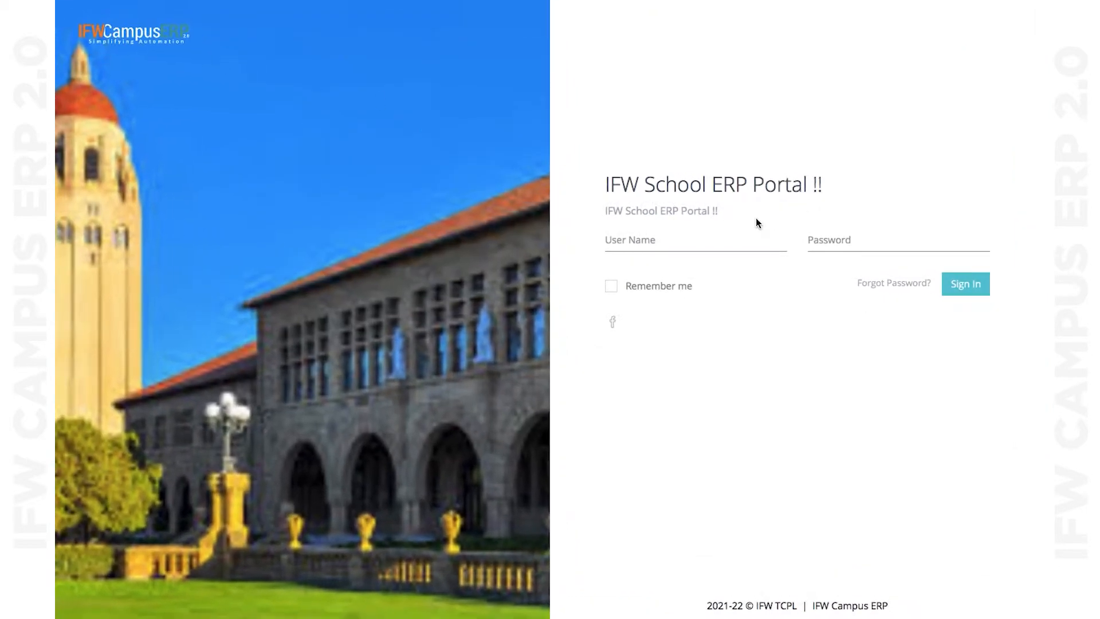
left_click(637, 242)
type("Admin")
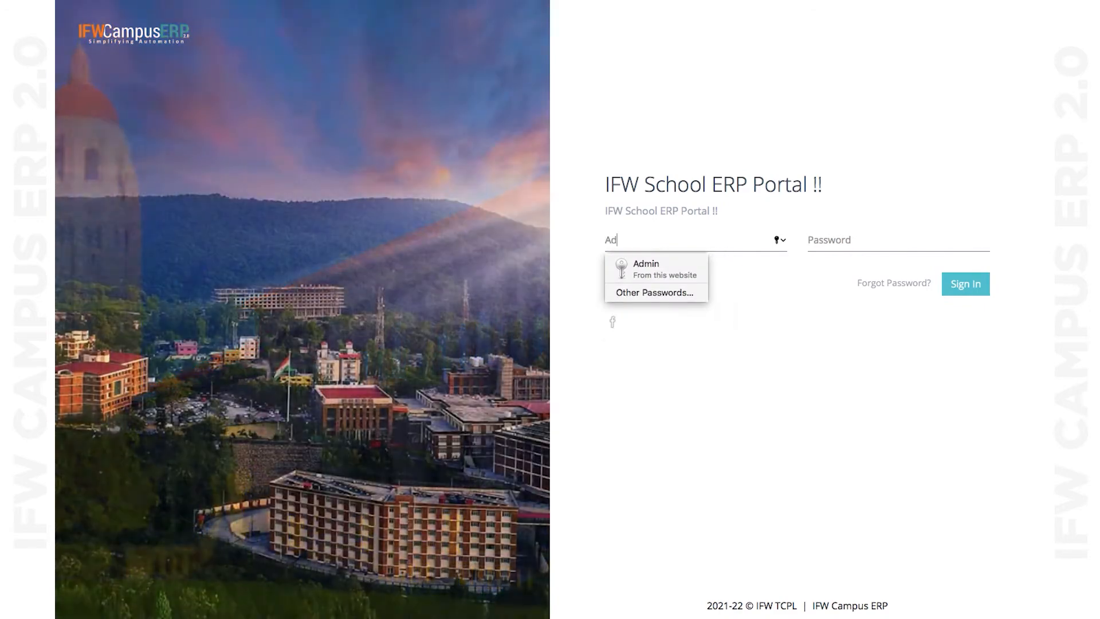
key("Tab")
type("•••••••••••••")
key("BackSpace")
key("BackSpace")
key("BackSpace")
key("BackSpace")
key("BackSpace")
key("BackSpace")
key("BackSpace")
key("BackSpace")
key("BackSpace")
key("BackSpace")
key("BackSpace")
key("BackSpace")
key("BackSpace")
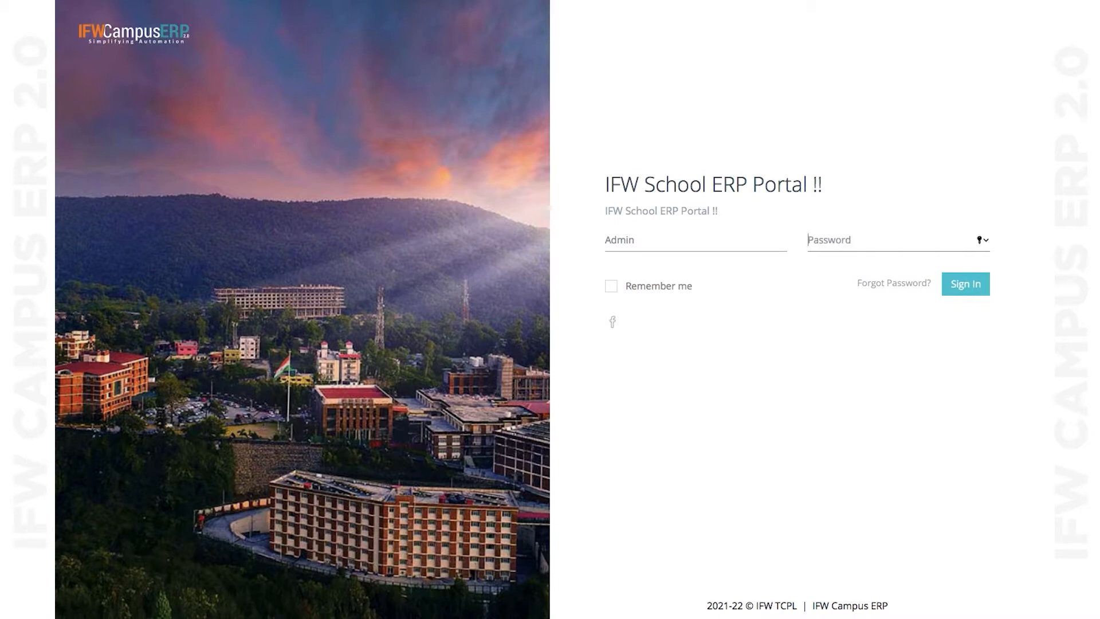
type("•••••••••••••")
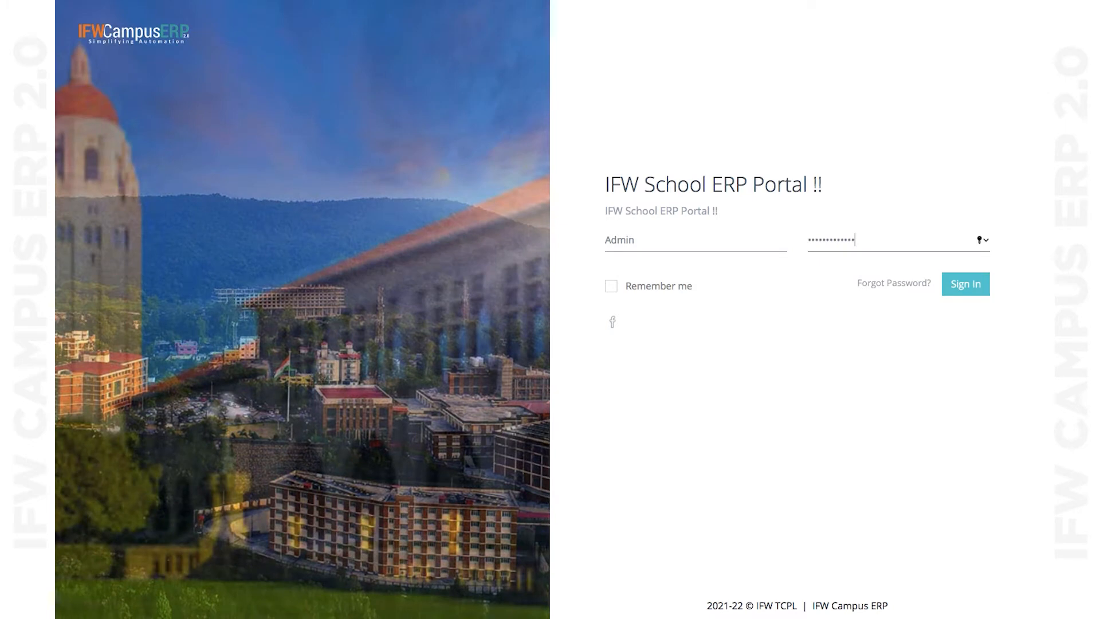
key("Return")
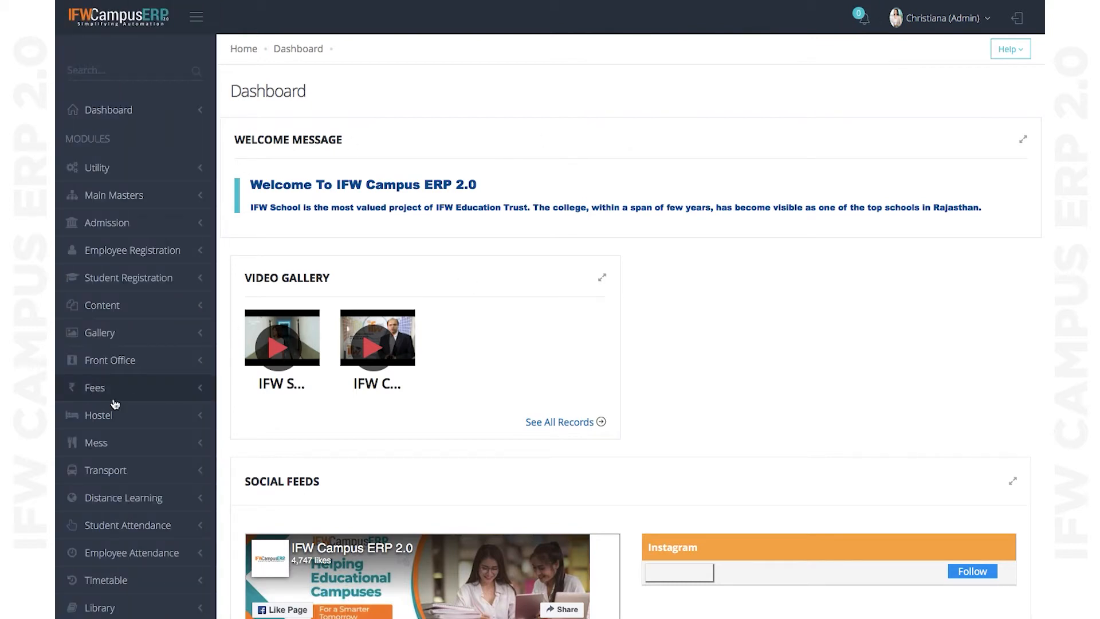
- Scroll down the sidebar and expand the Exam K 12 module to show its dashboard
scroll(109, 401, "down", 10)
scroll(115, 404, "down", 6)
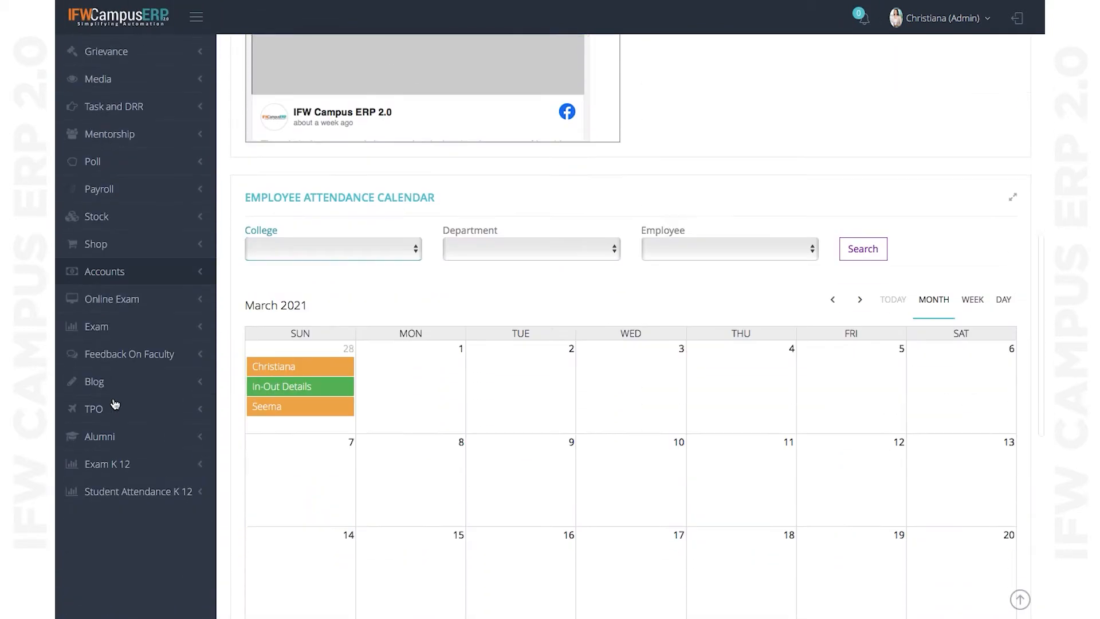
left_click(130, 255)
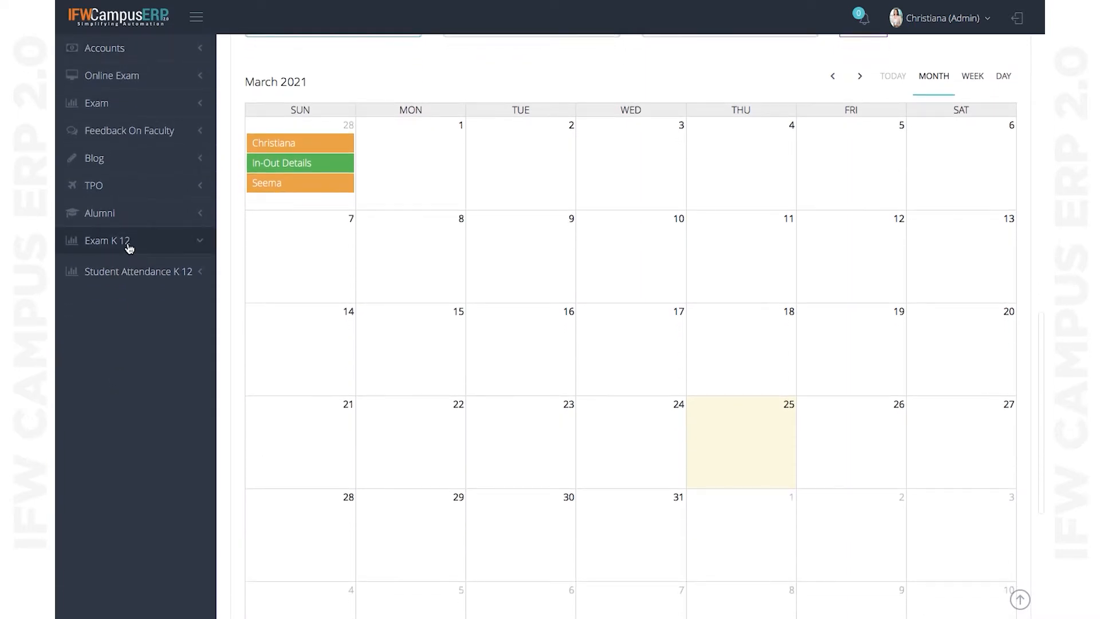
scroll(130, 256, "down", 1)
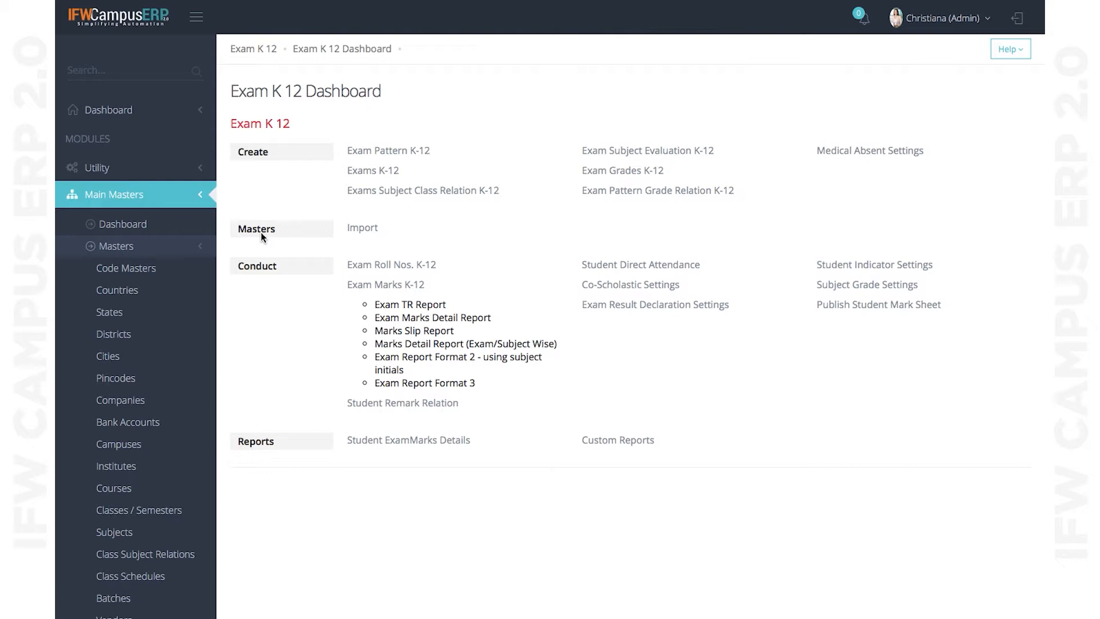
- Open Exam Pattern K-12, load the 2020-2021 VI-VIII pattern and check its classes VI, VII, VIII
left_click(410, 158)
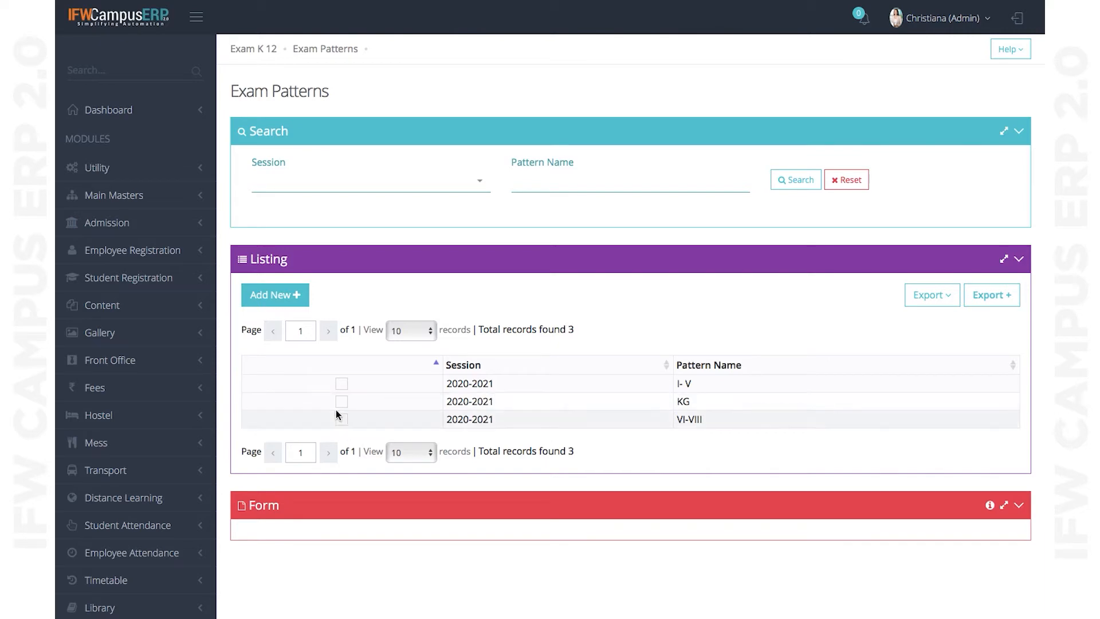
left_click(346, 423)
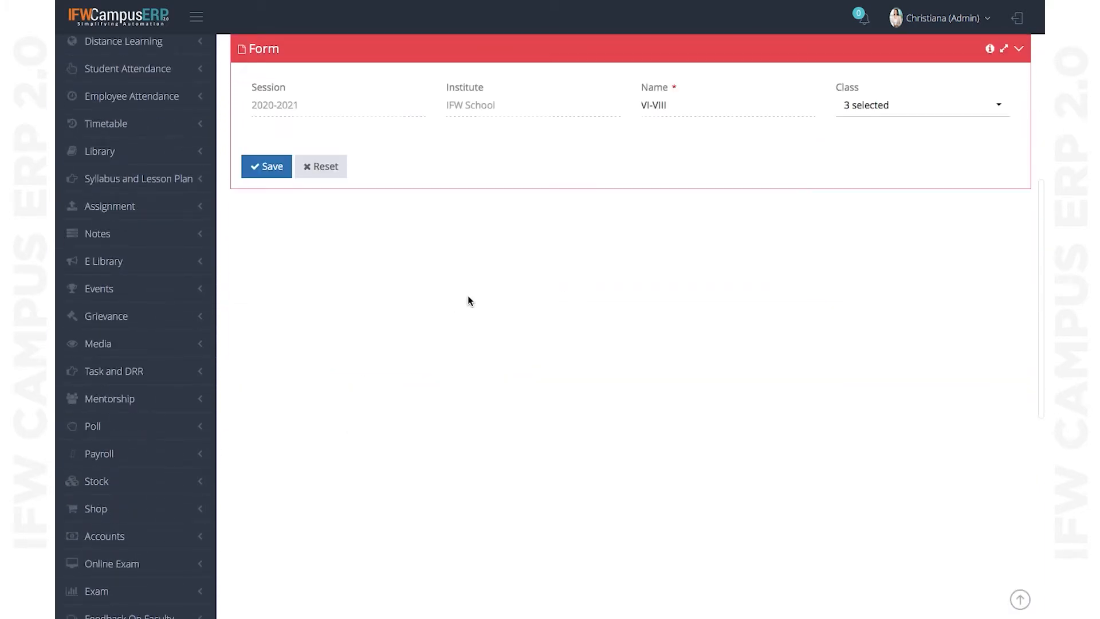
scroll(676, 343, "up", 3)
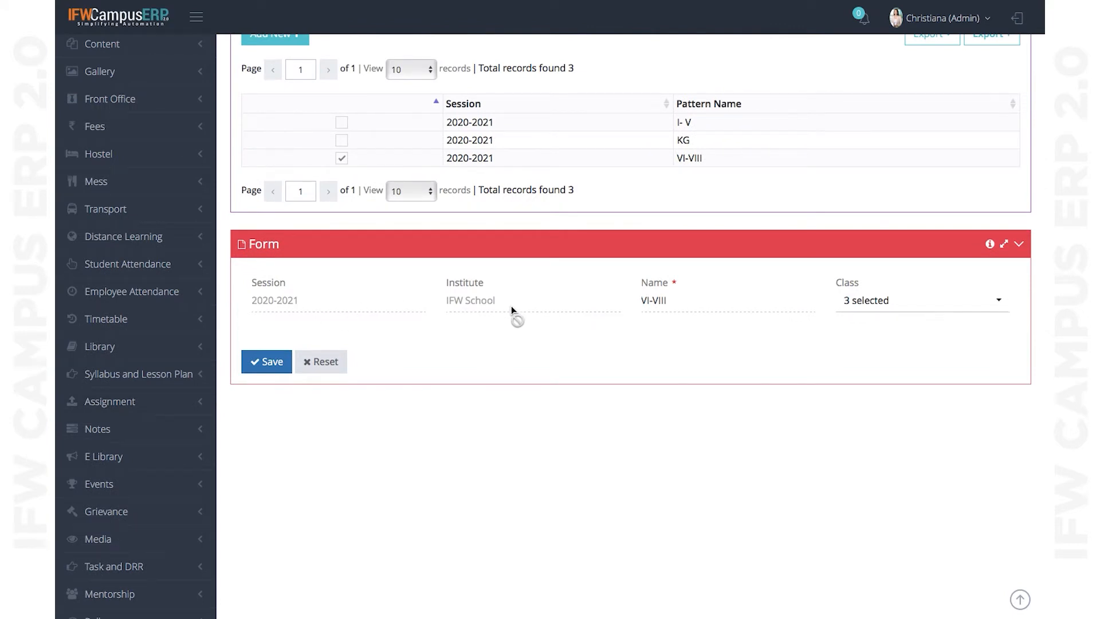
left_click(912, 311)
scroll(899, 433, "down", 5)
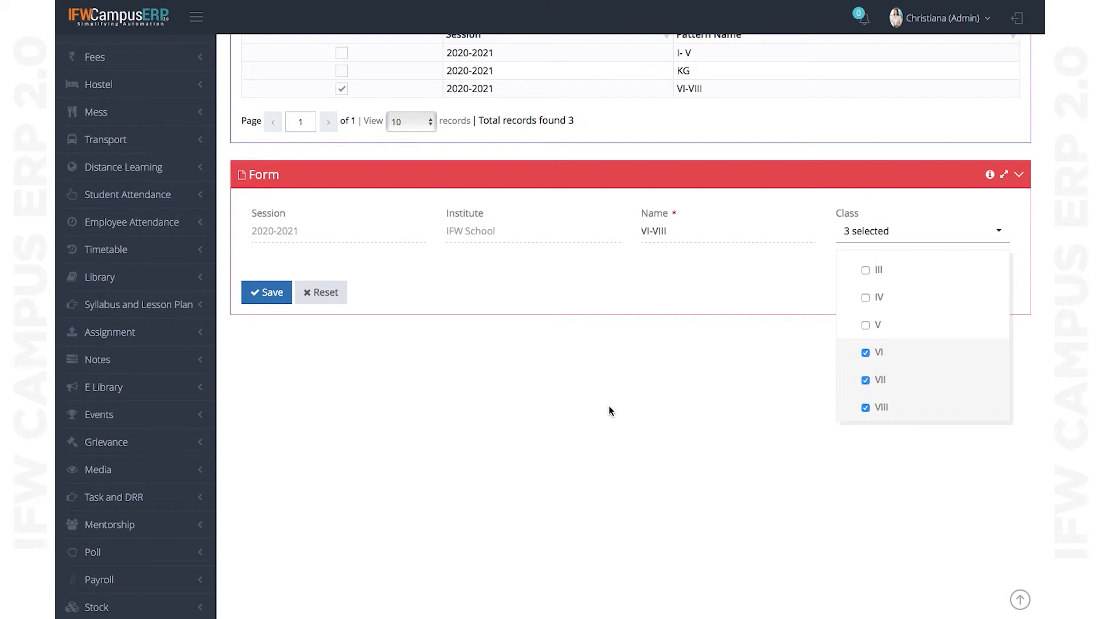
scroll(609, 407, "up", 5)
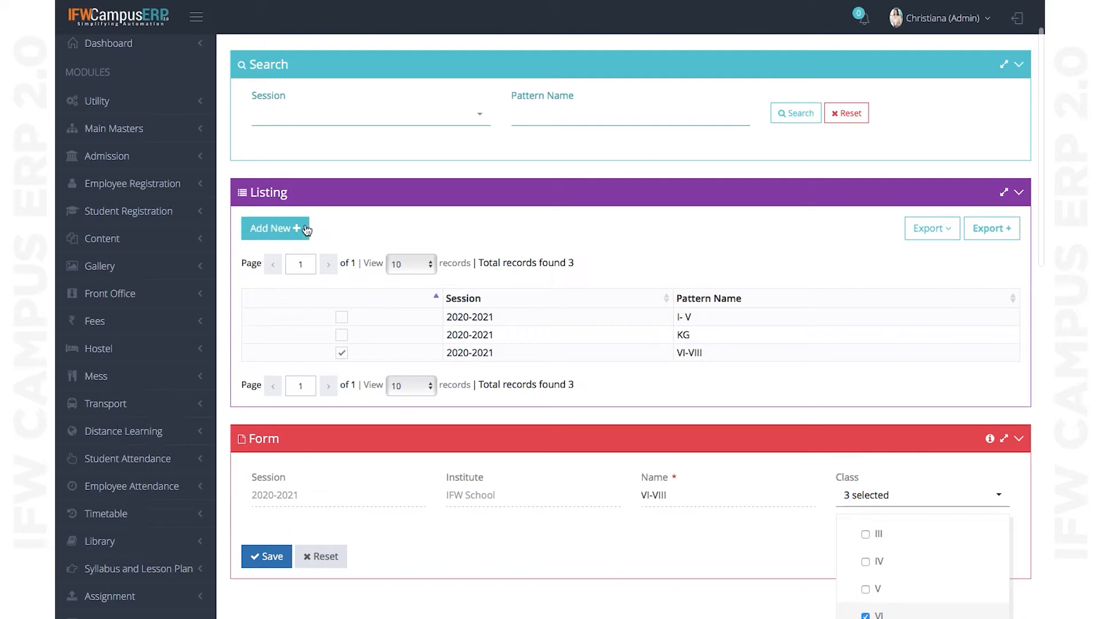
- Add a new exam pattern with Session 2020-2021 and Institute IFW School, then view its class choices
left_click(271, 229)
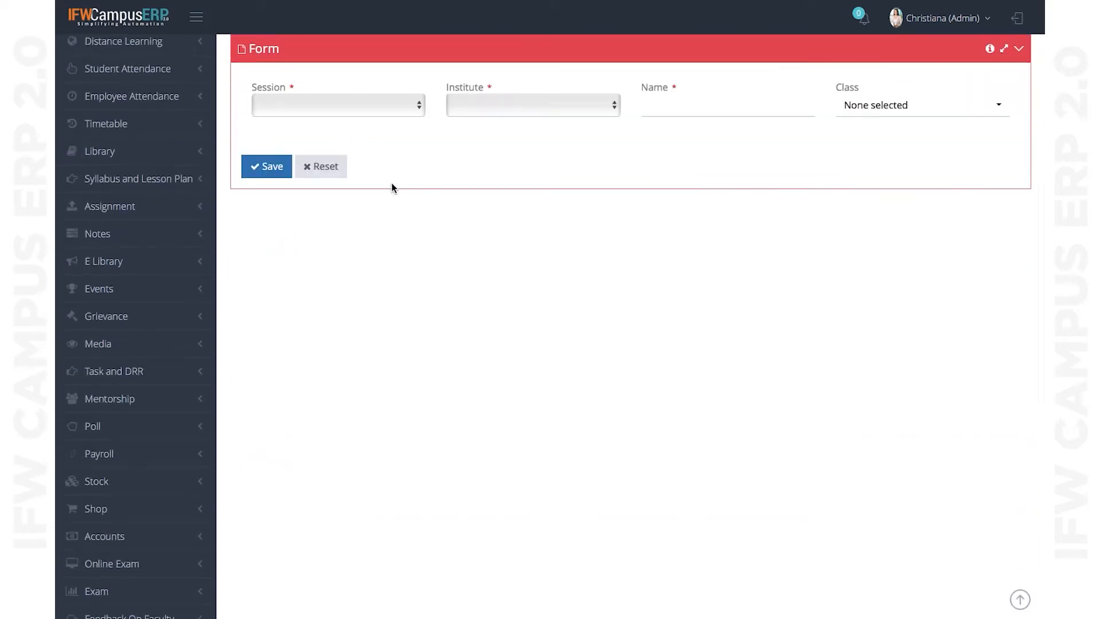
left_click(391, 109)
left_click(327, 180)
left_click(509, 107)
left_click(504, 119)
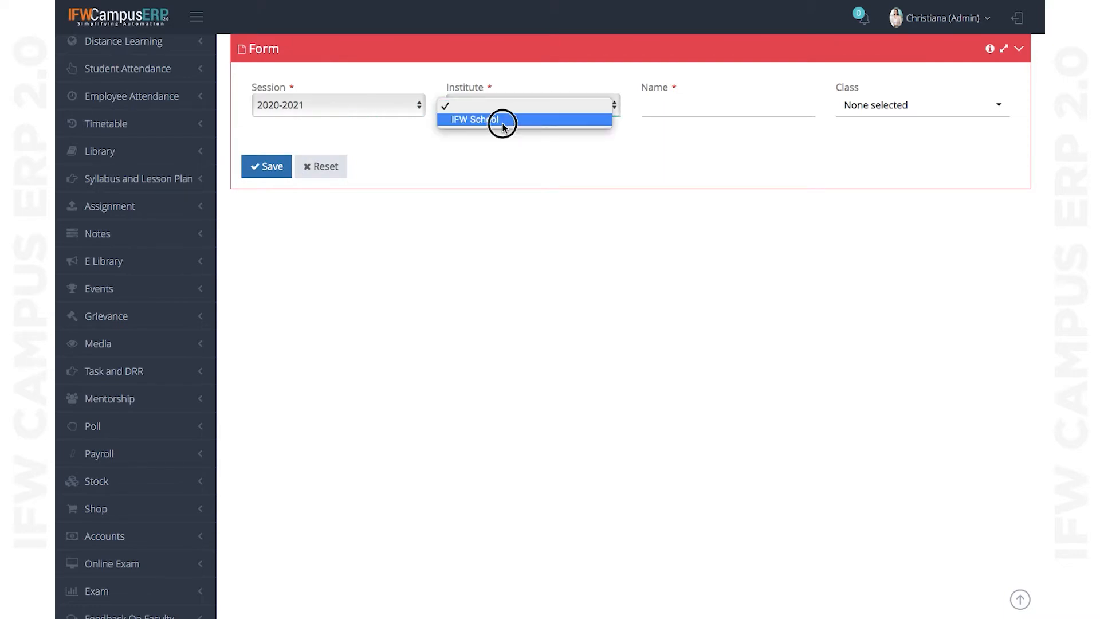
left_click(702, 109)
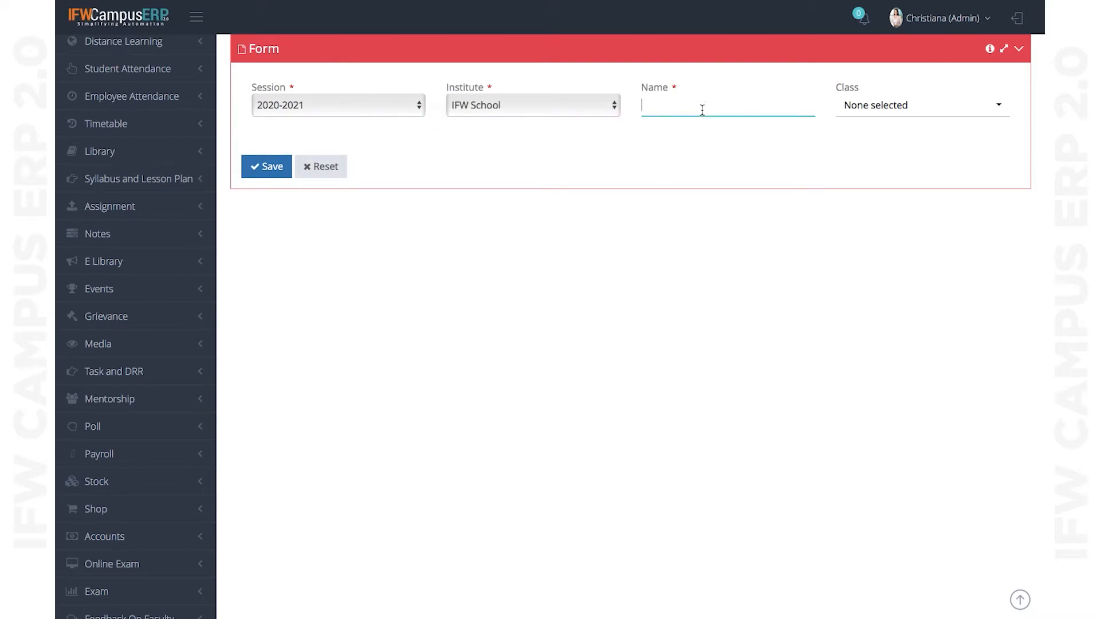
left_click(898, 108)
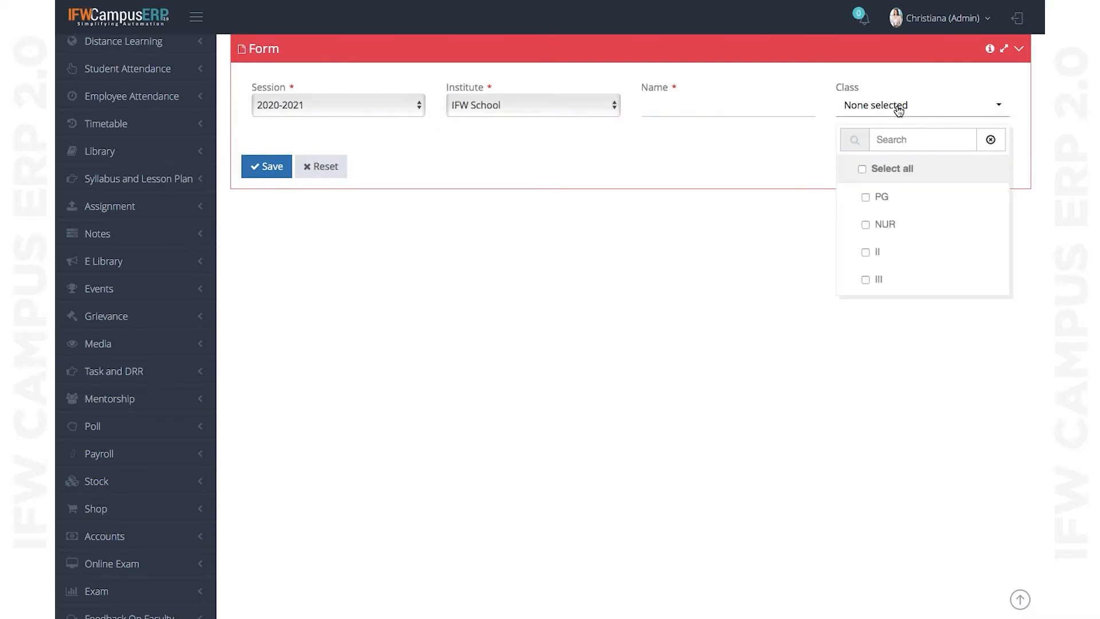
scroll(720, 207, "up", 6)
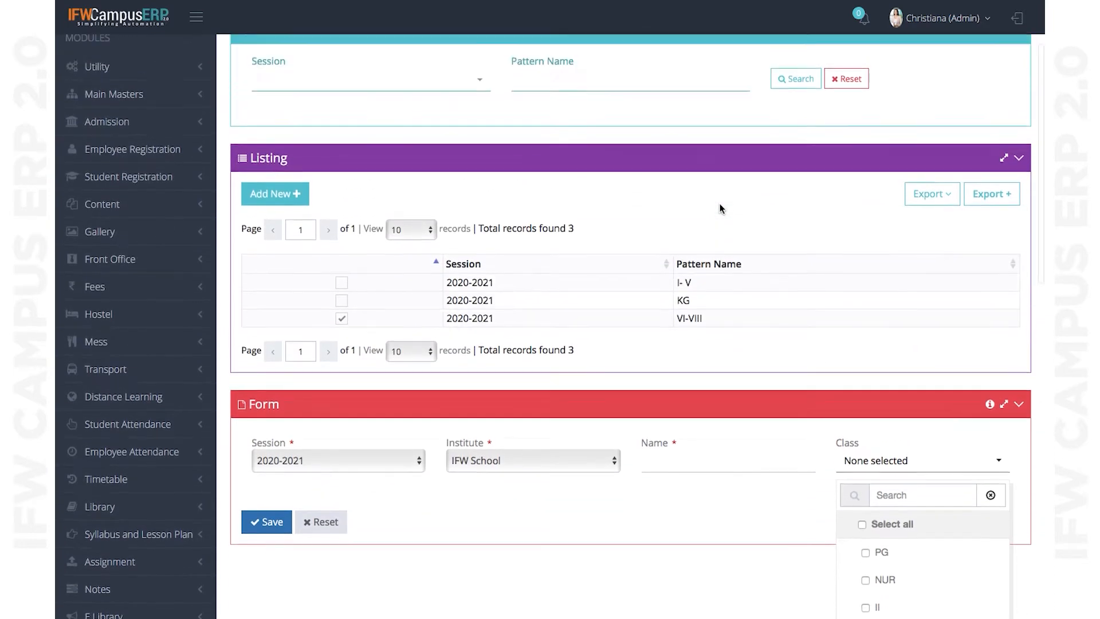
scroll(719, 208, "up", 2)
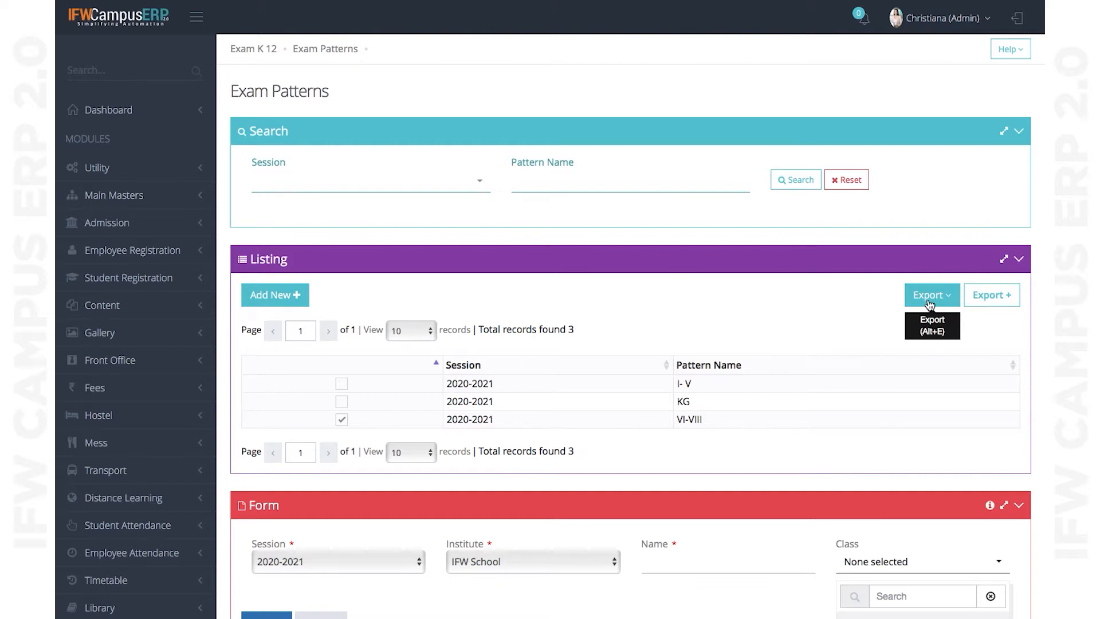
- Review the Send In Email report form's attachment formats, keeping HTML, and close it unsent
left_click(950, 303)
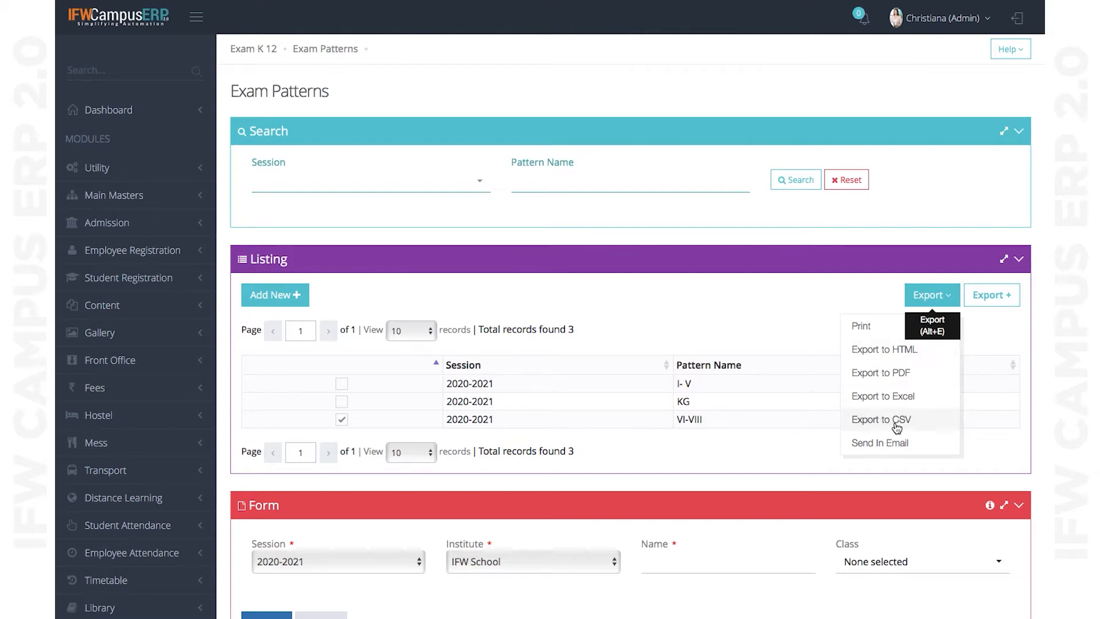
left_click(879, 445)
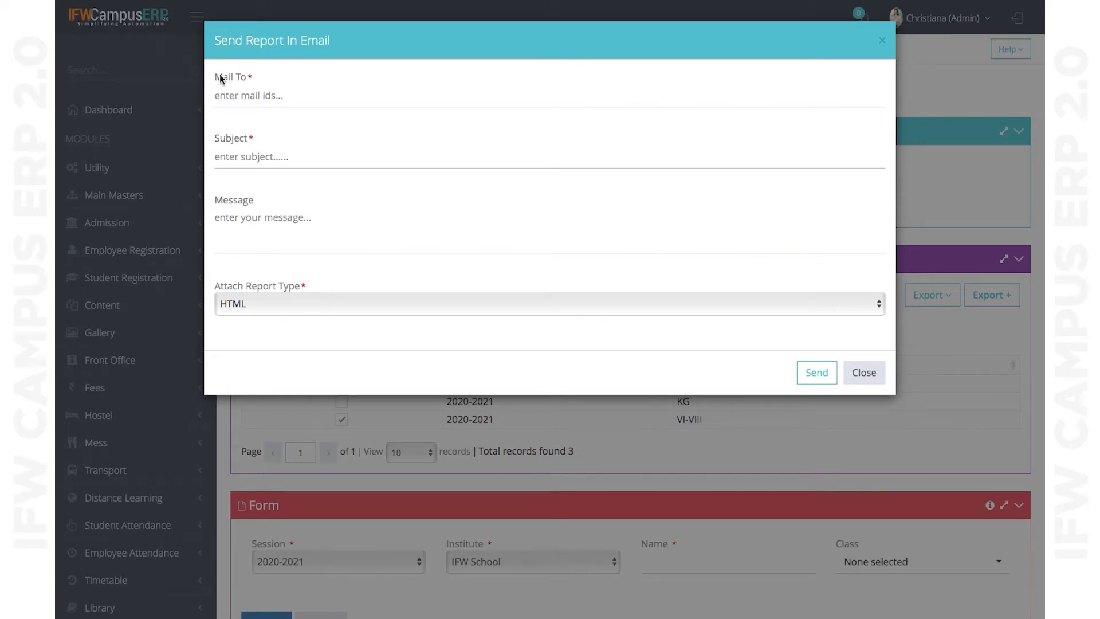
left_click(242, 97)
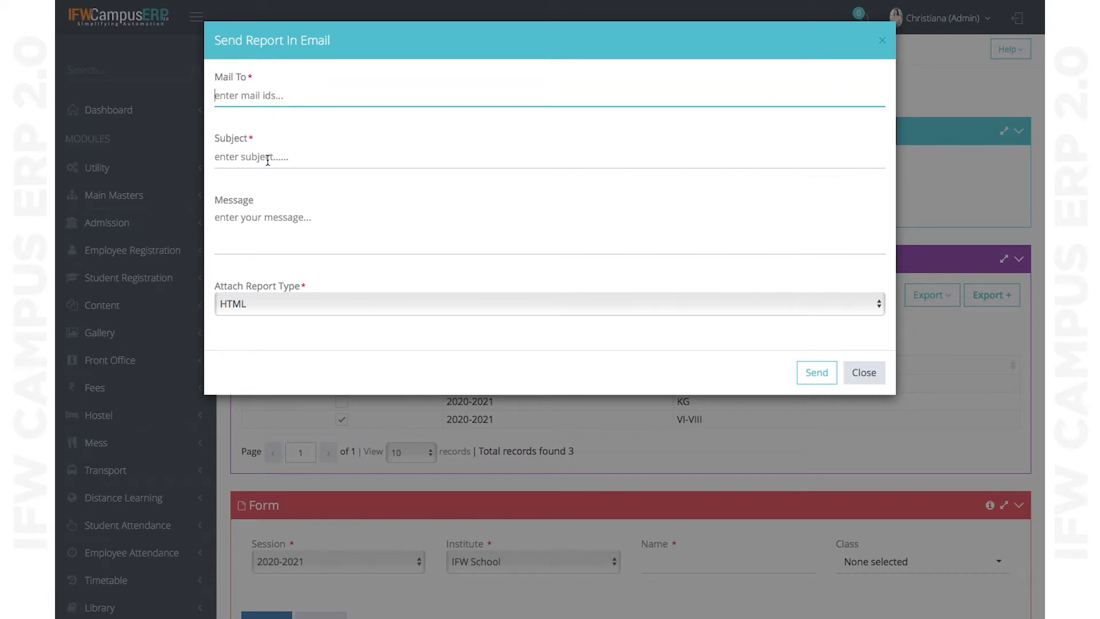
left_click(288, 304)
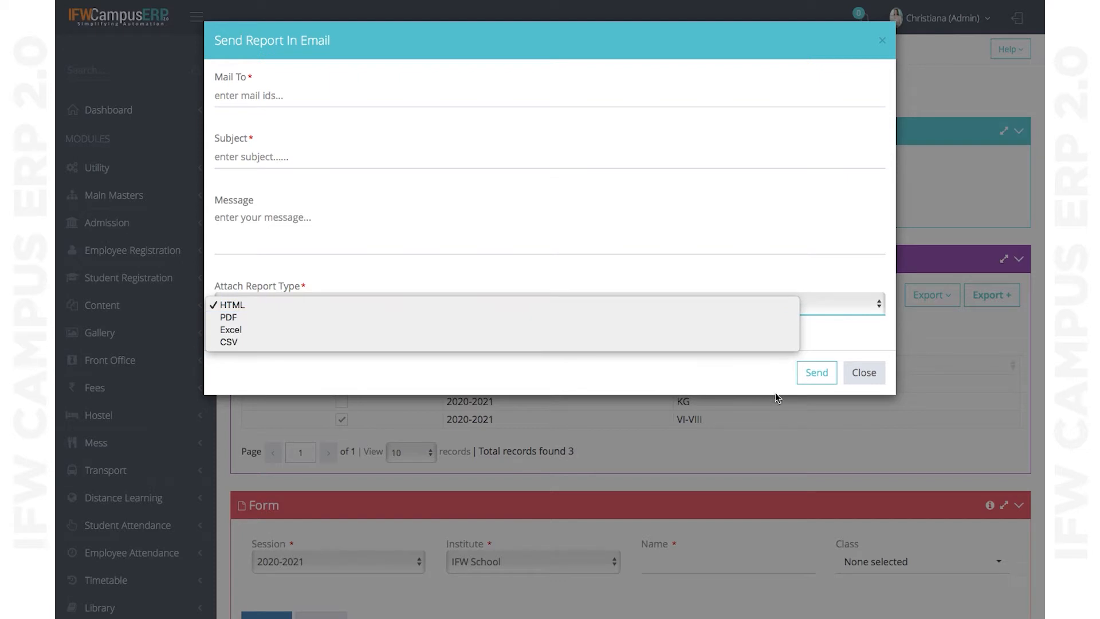
left_click(875, 374)
left_click(875, 374)
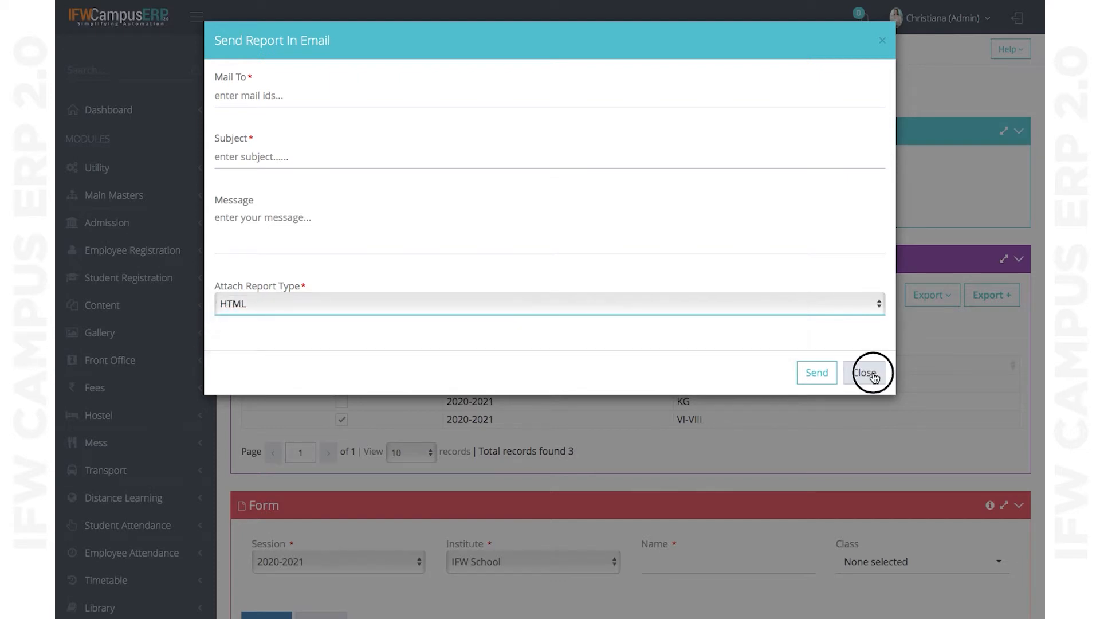
left_click(939, 303)
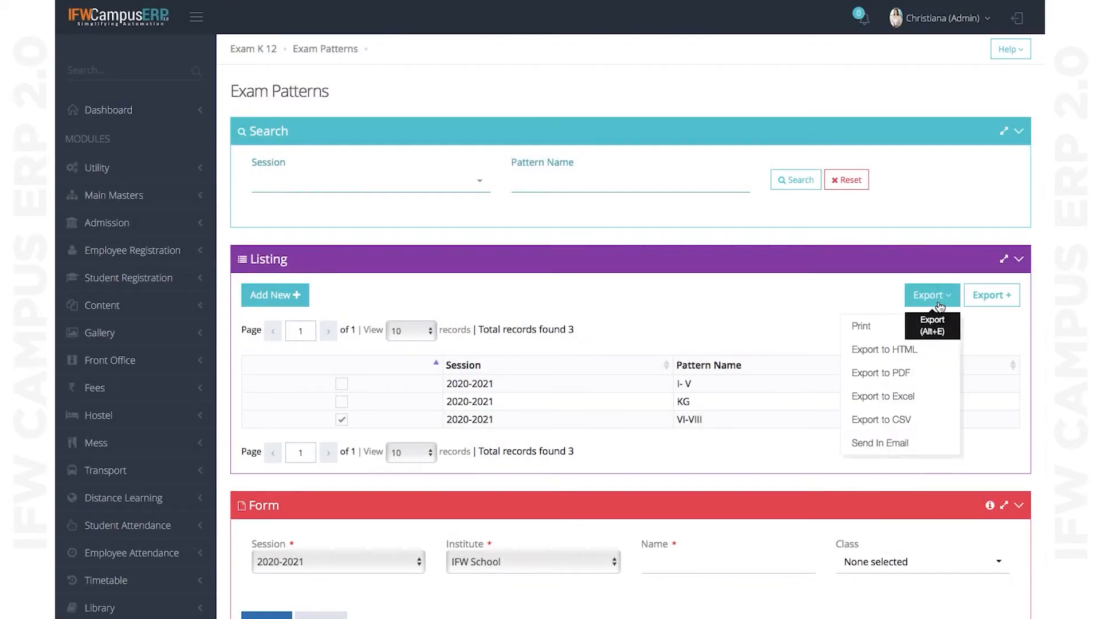
- Print the exam list, return to the Exam Patterns tab and open the Export + settings
left_click(862, 329)
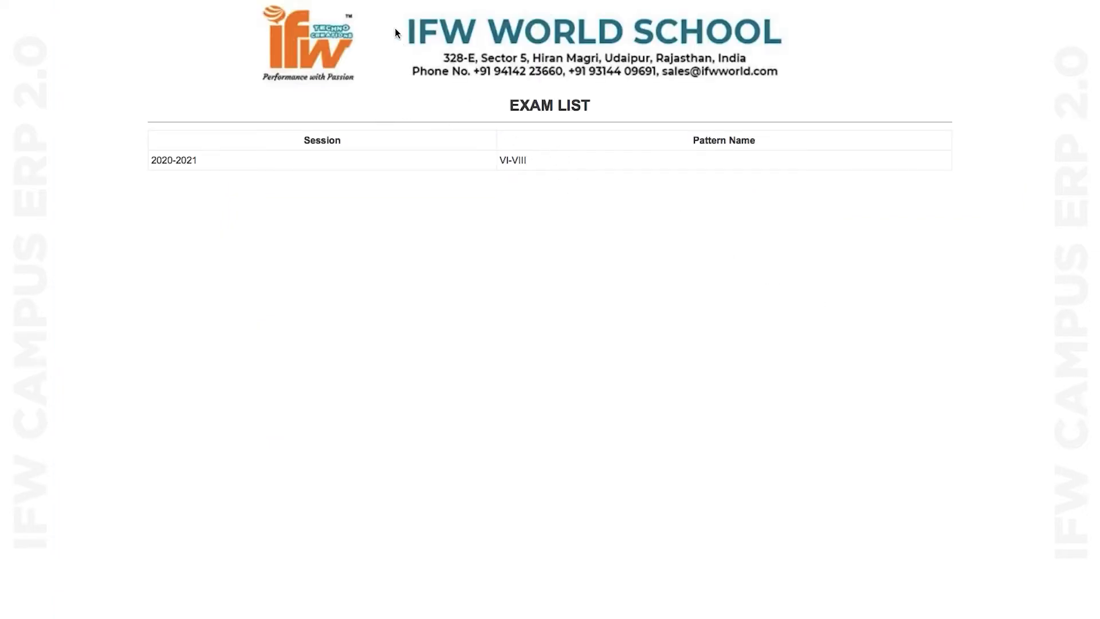
mouse_move(397, 11)
left_click(393, 49)
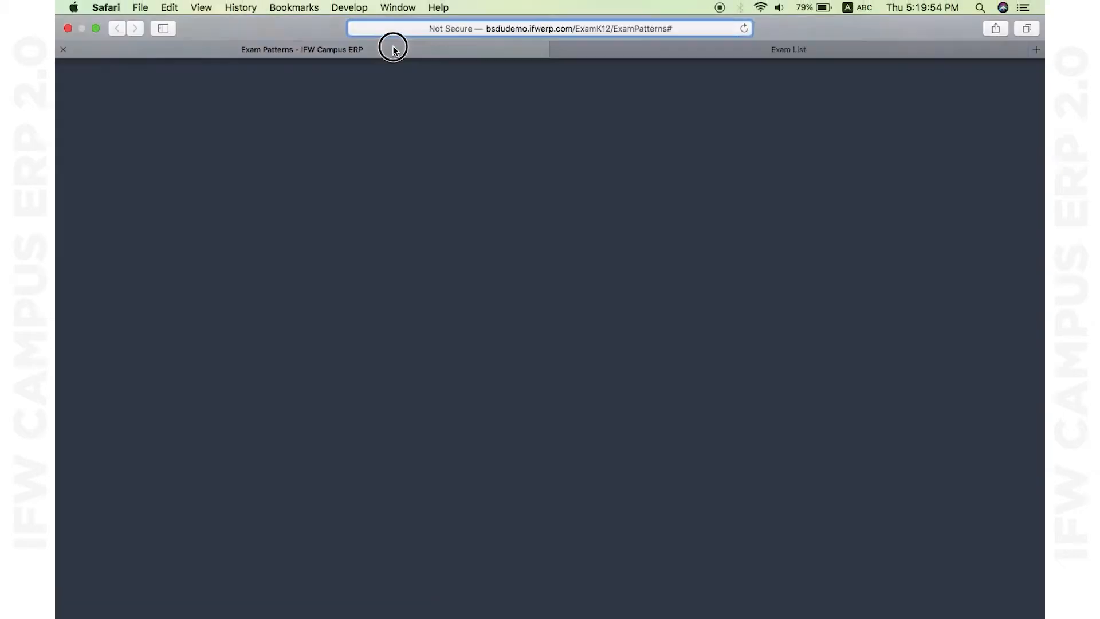
left_click(1000, 295)
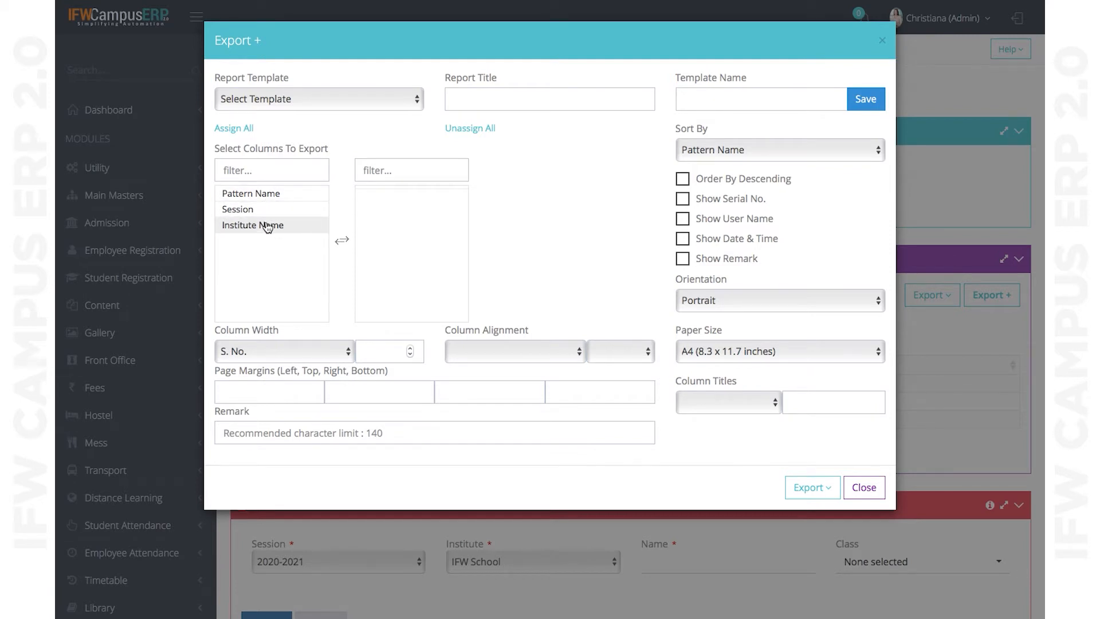
- Add Pattern Name and Institute Name columns, print the exam pattern list, and return to the page
double_click(262, 196)
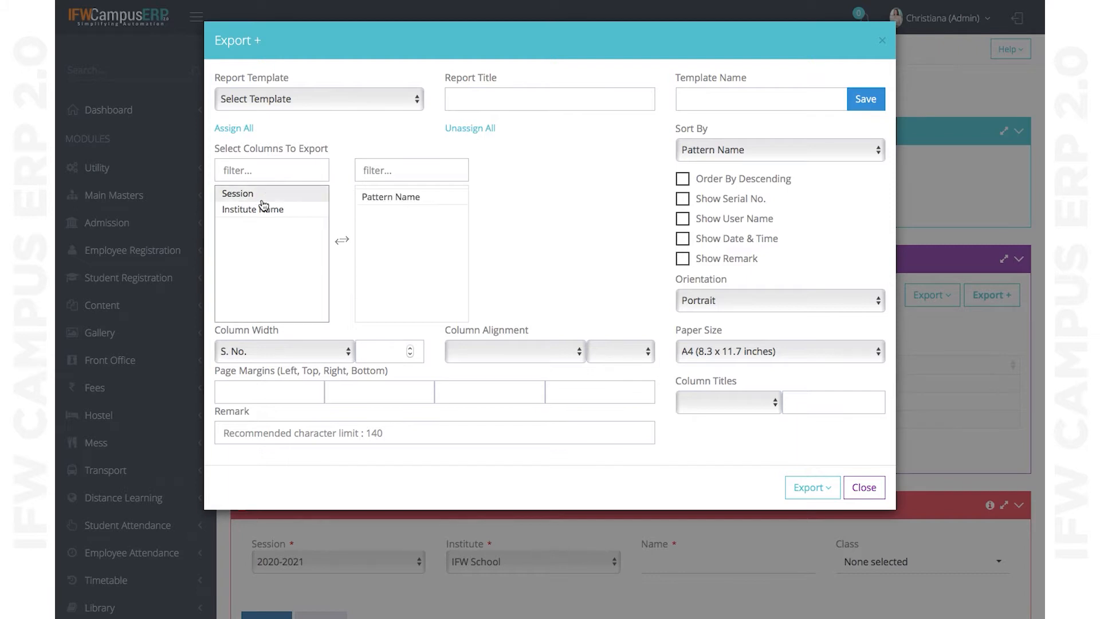
double_click(259, 211)
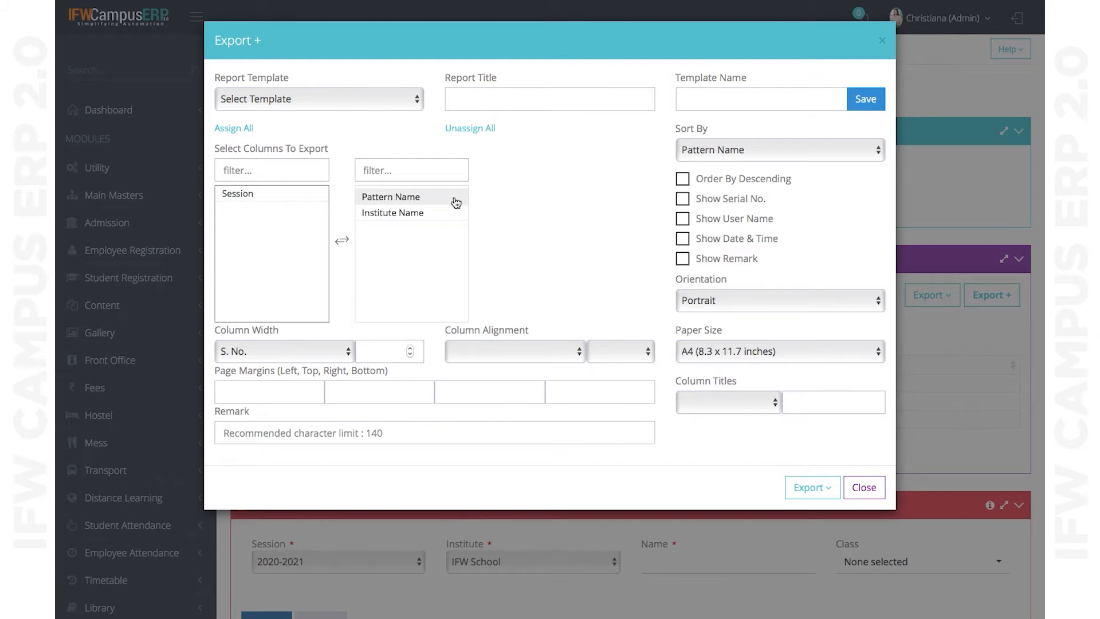
left_click(817, 487)
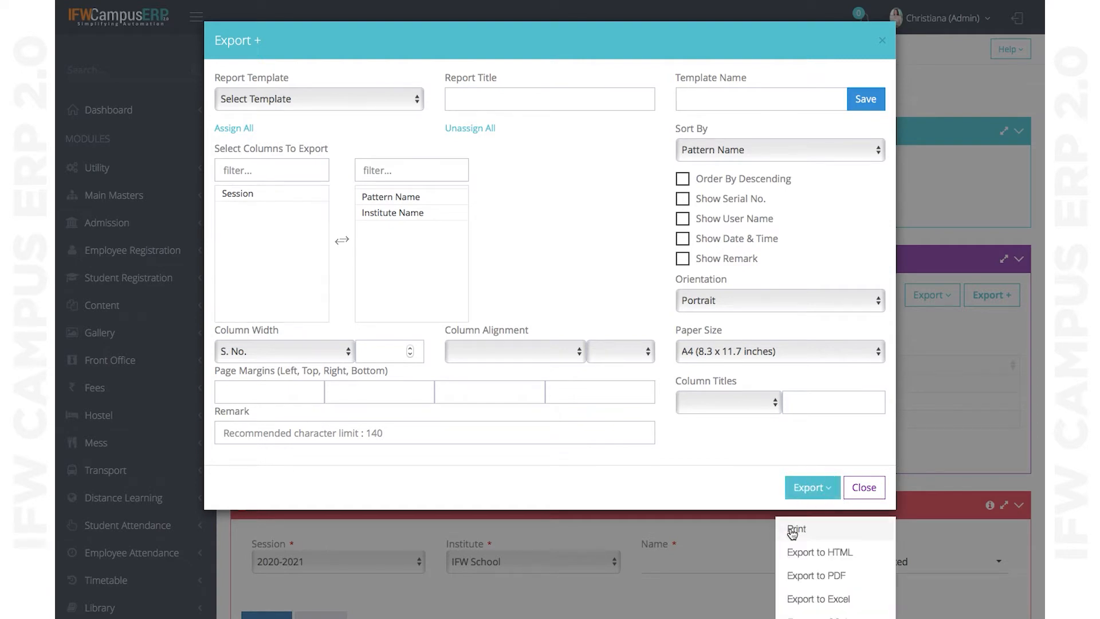
left_click(792, 525)
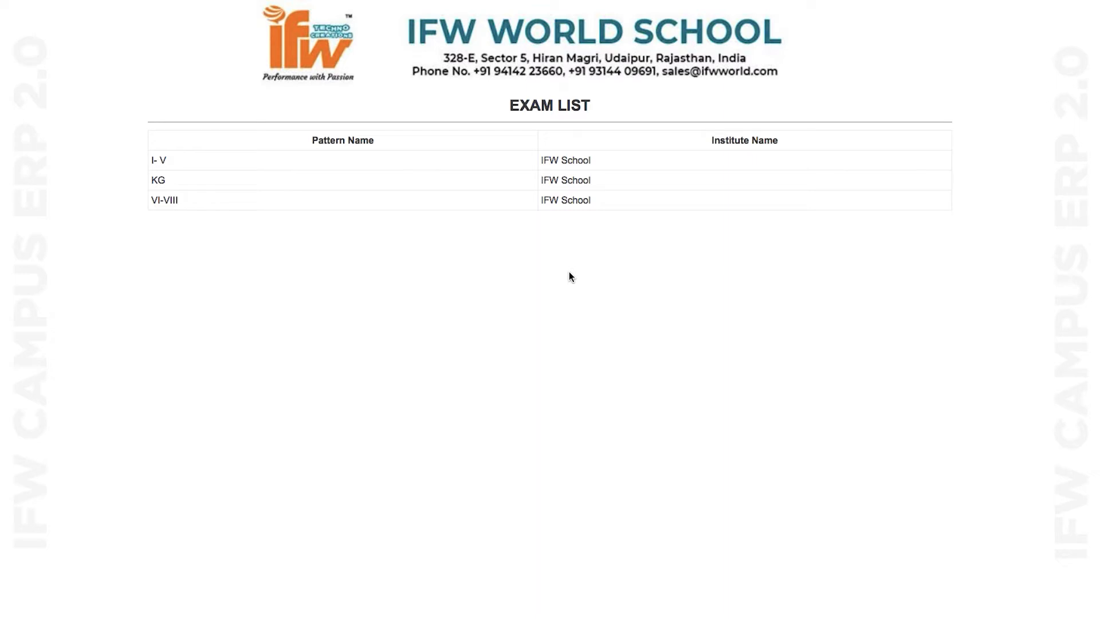
key("super+l")
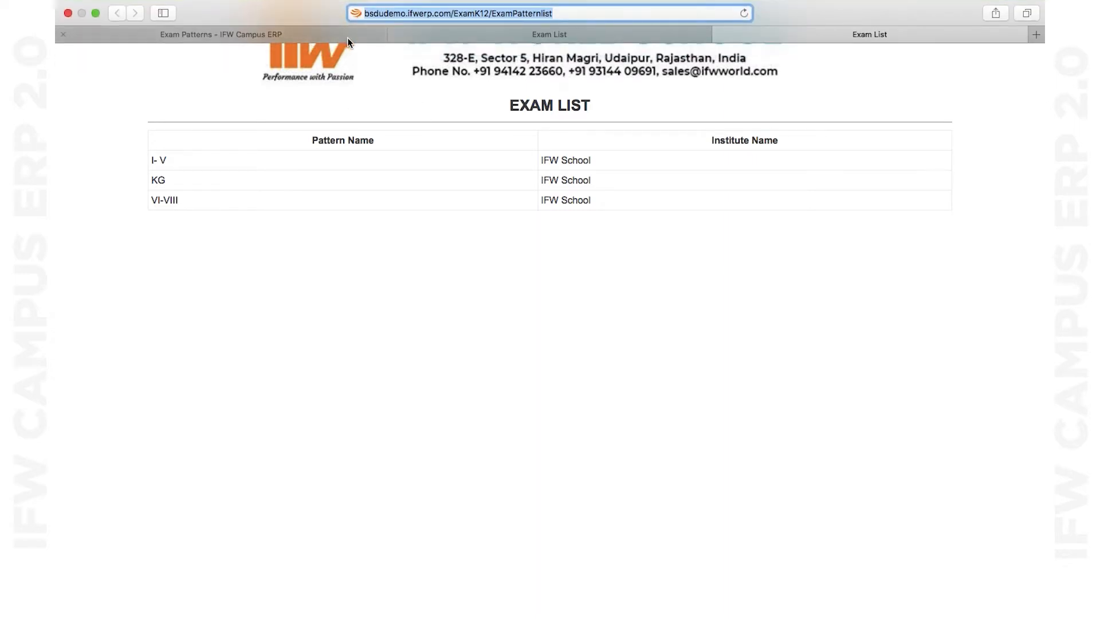
left_click(332, 38)
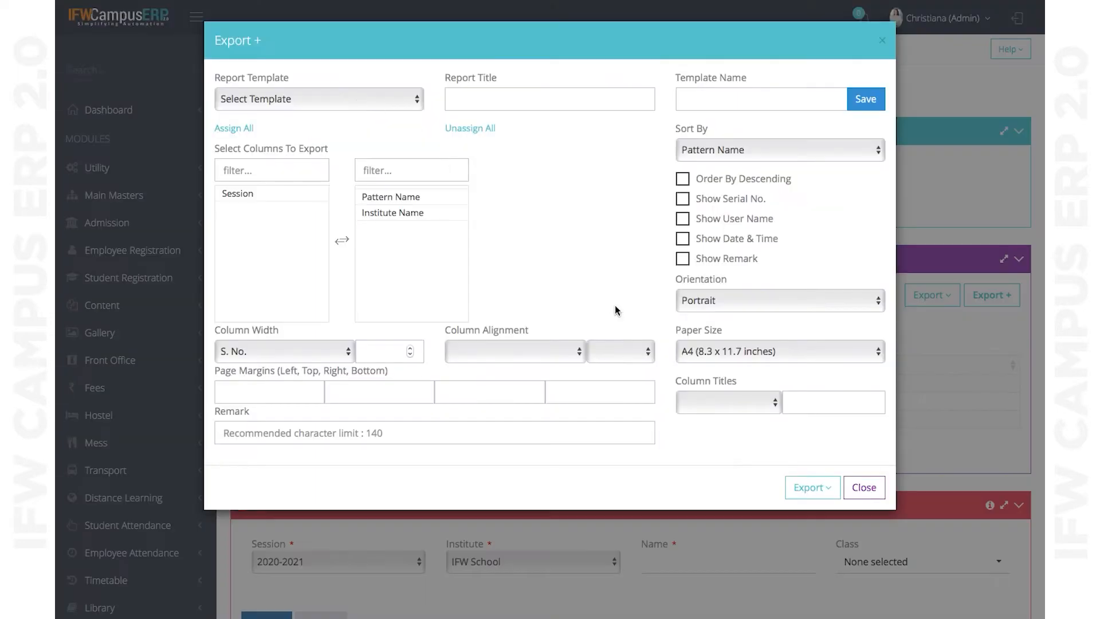
- Review column titles, keep Portrait orientation and A4 paper, then close the export settings
left_click(728, 405)
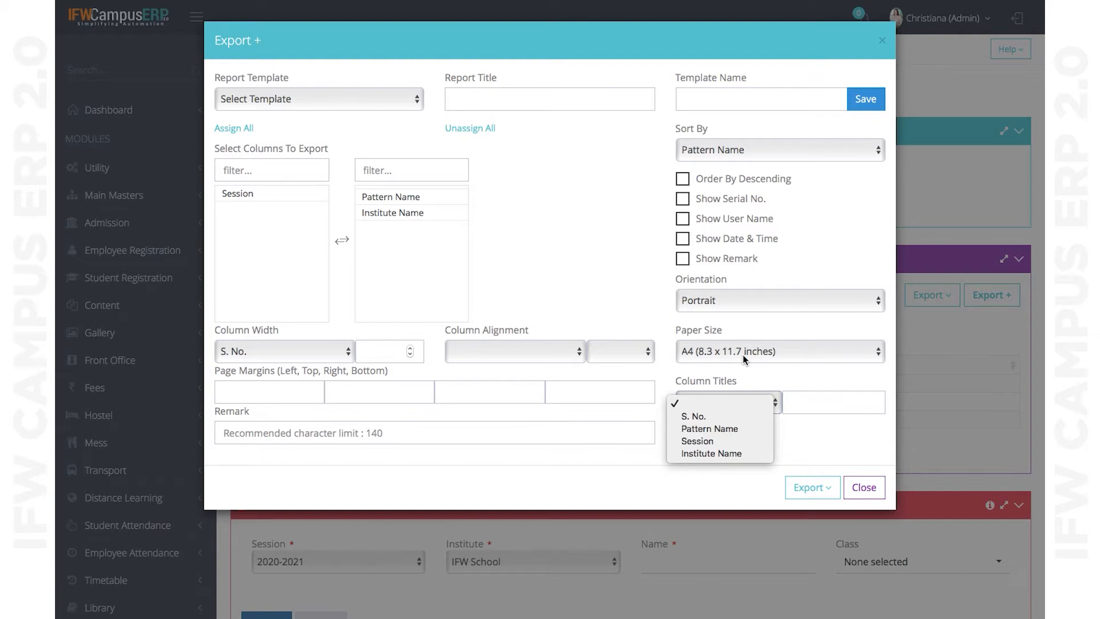
left_click(741, 302)
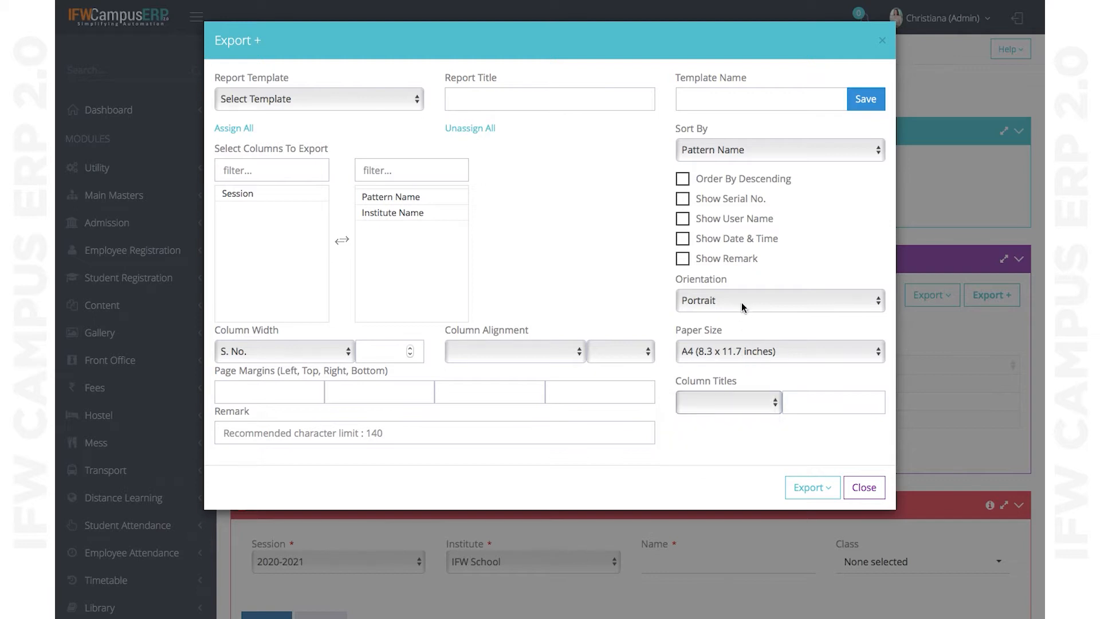
left_click(742, 301)
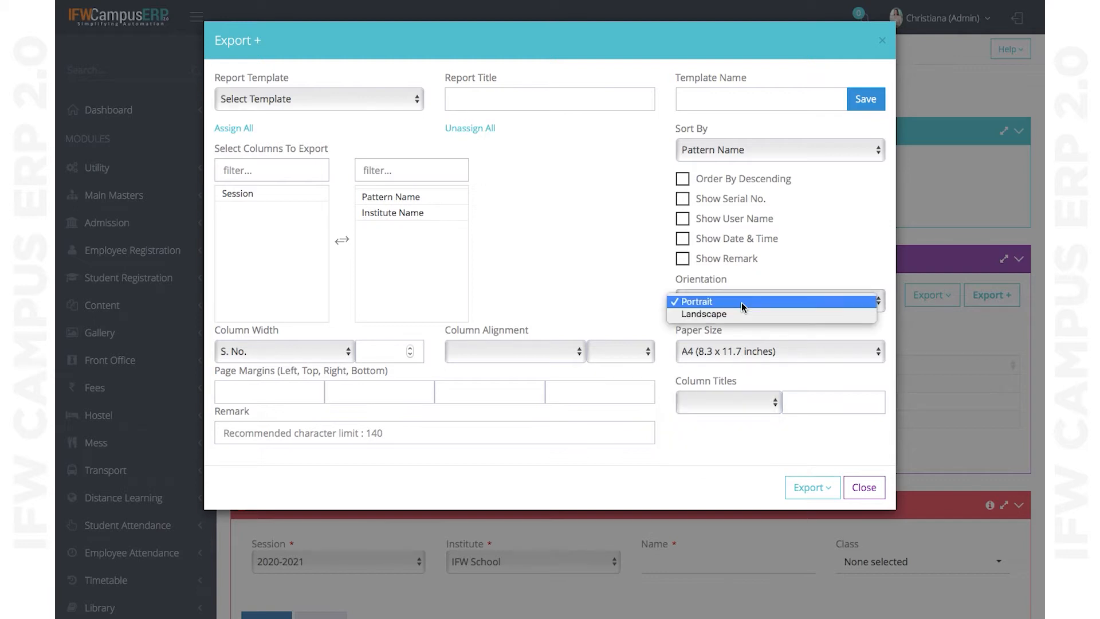
left_click(733, 353)
left_click(733, 352)
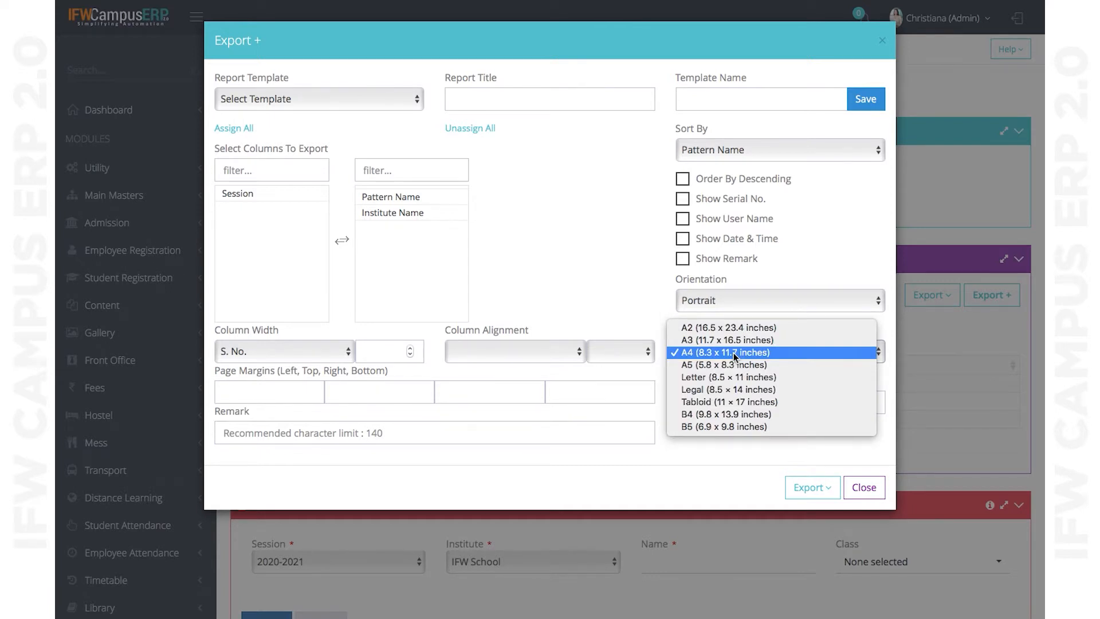
left_click(863, 488)
left_click(885, 486)
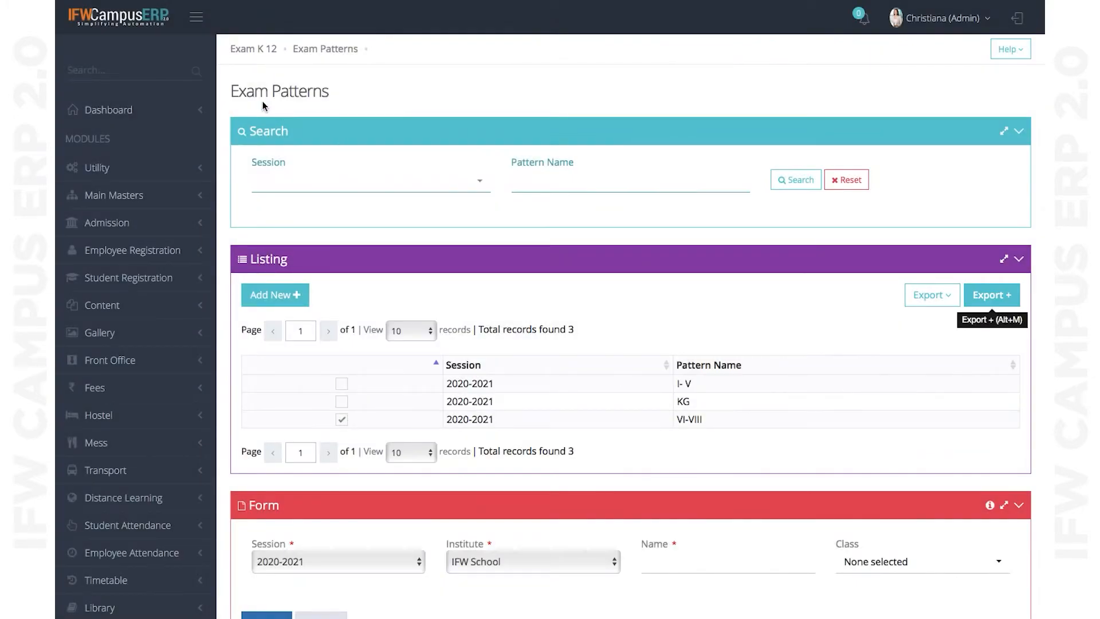
- Go back to the Exam K 12 dashboard and open the Exams K-12 listing
left_click(257, 52)
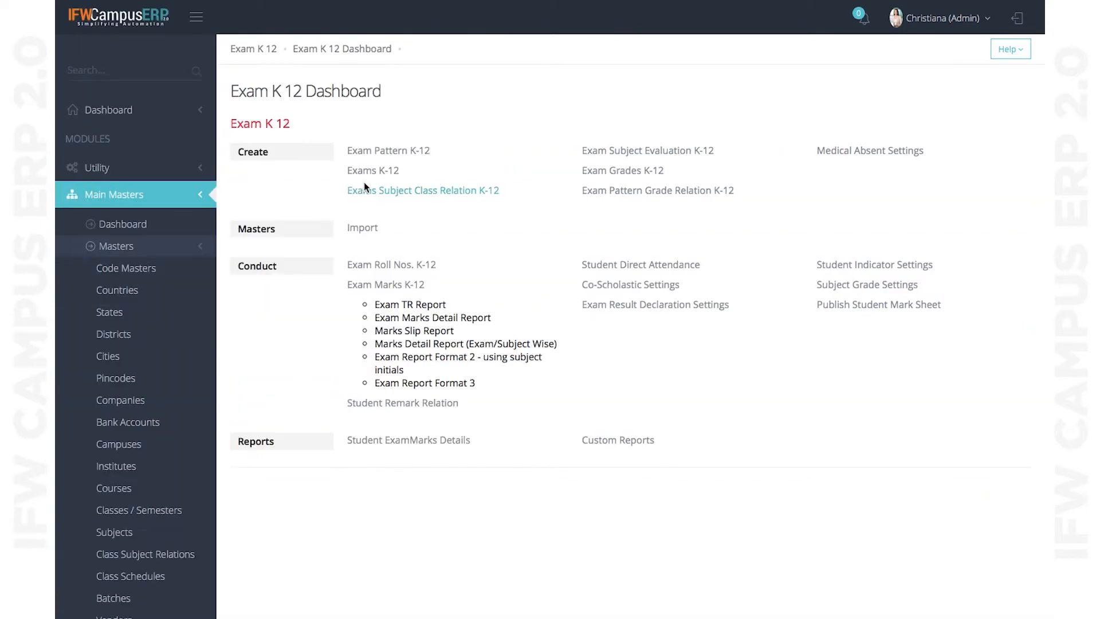
left_click(374, 173)
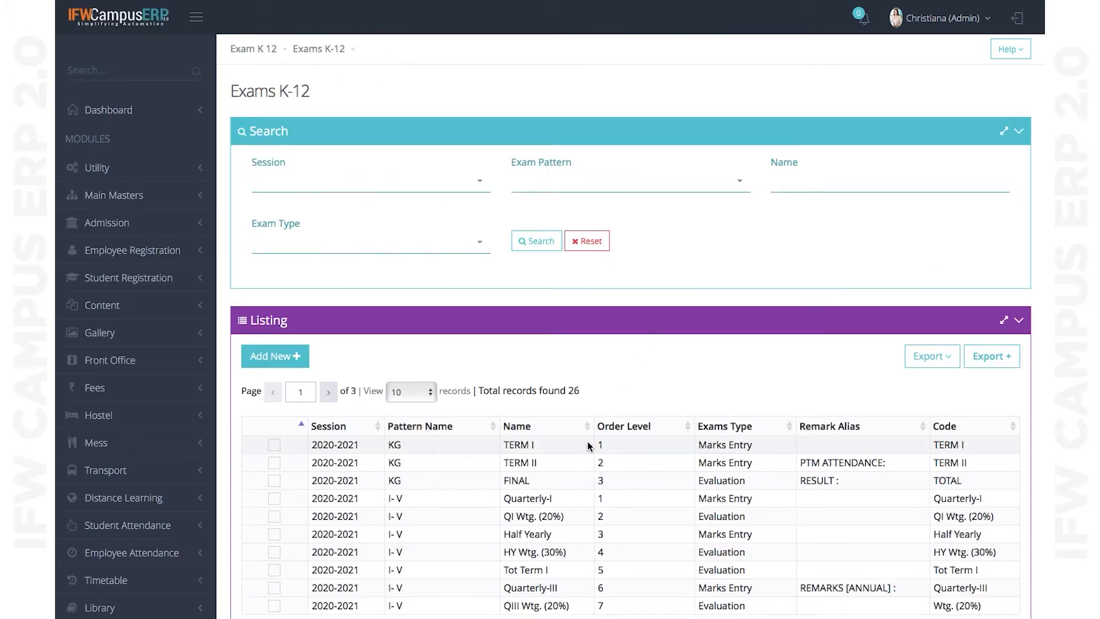
scroll(586, 441, "down", 3)
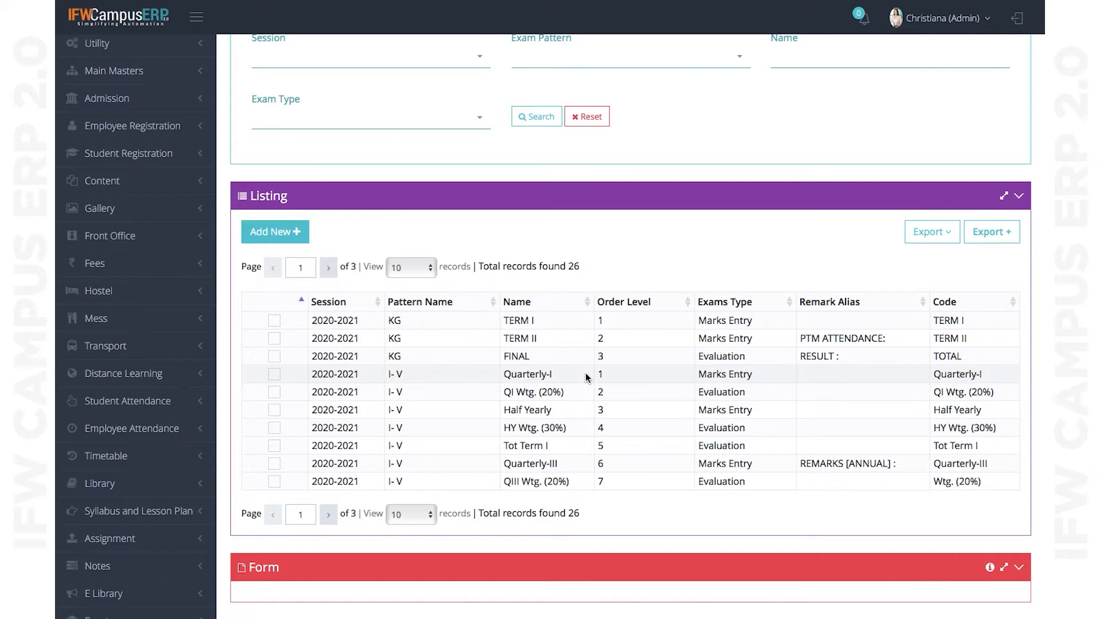
left_click(411, 267)
left_click(531, 244)
scroll(521, 242, "up", 3)
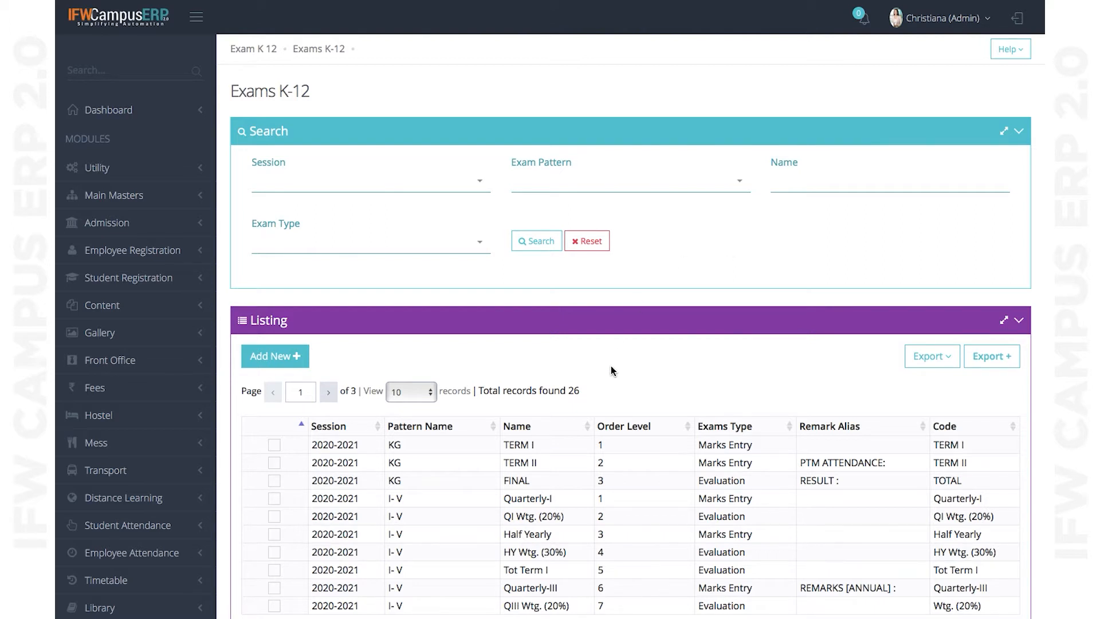
scroll(609, 355, "down", 2)
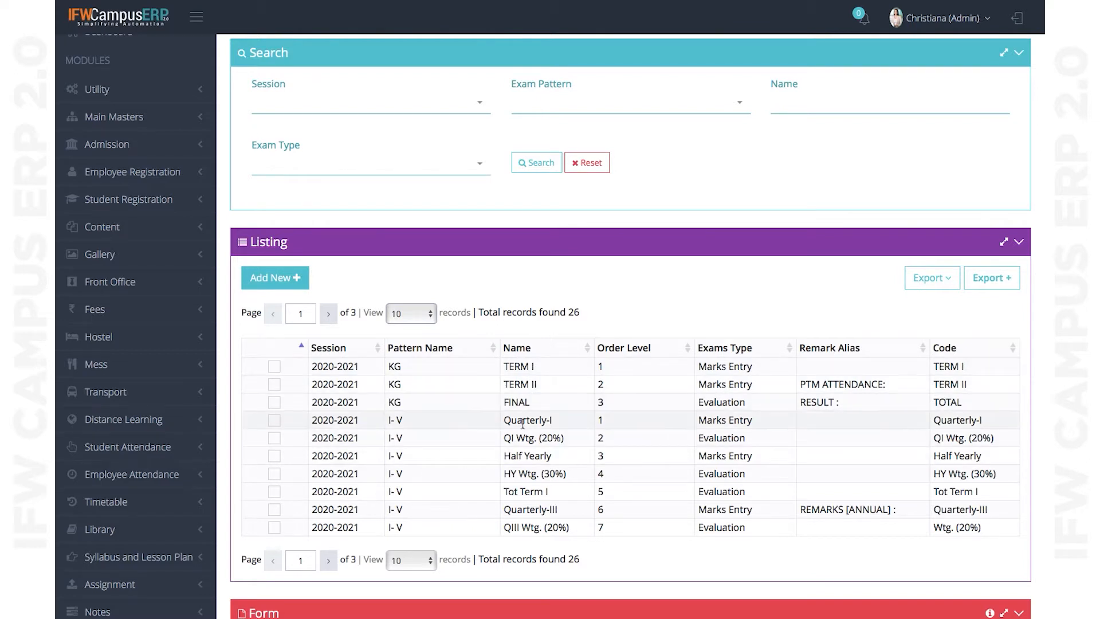
scroll(582, 395, "down", 3)
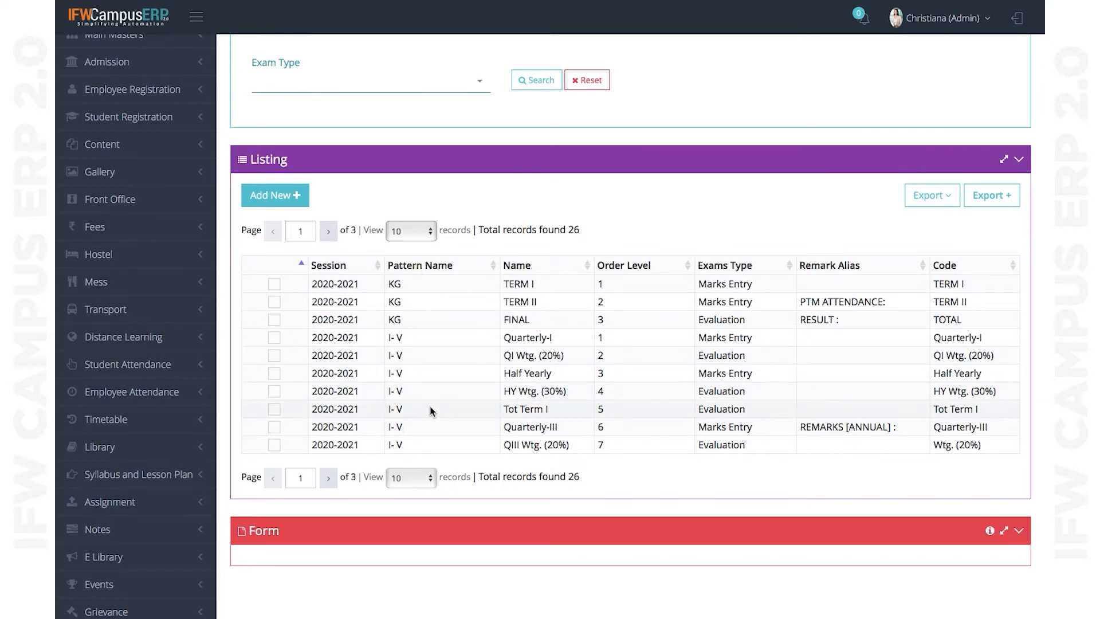
- Set the listing to 50 records per page and scroll through all 26 exams
left_click(405, 481)
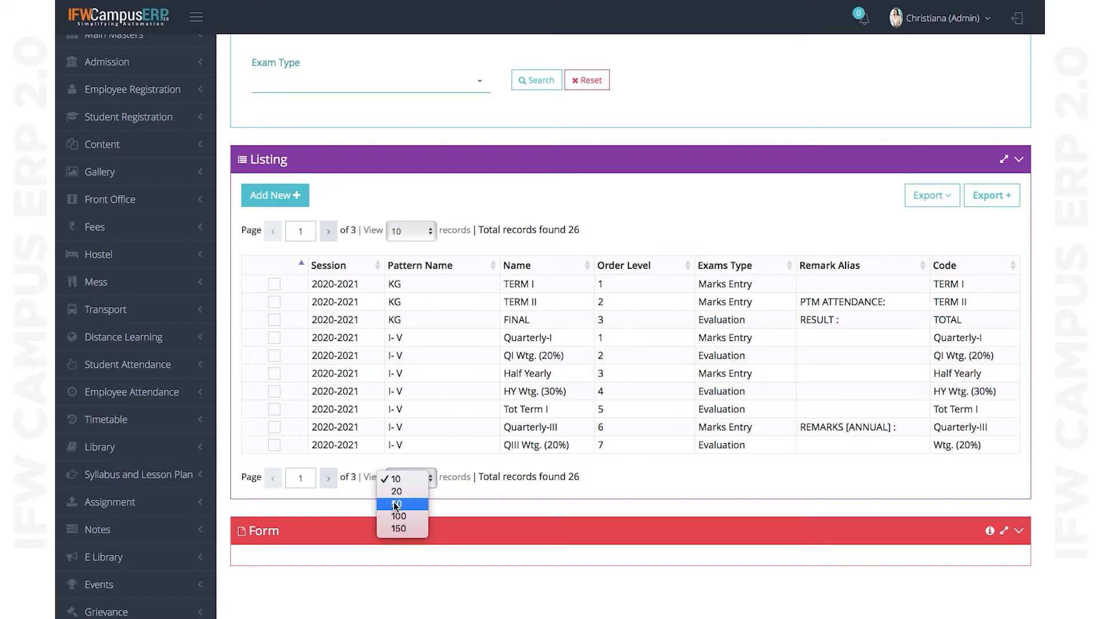
left_click(456, 496)
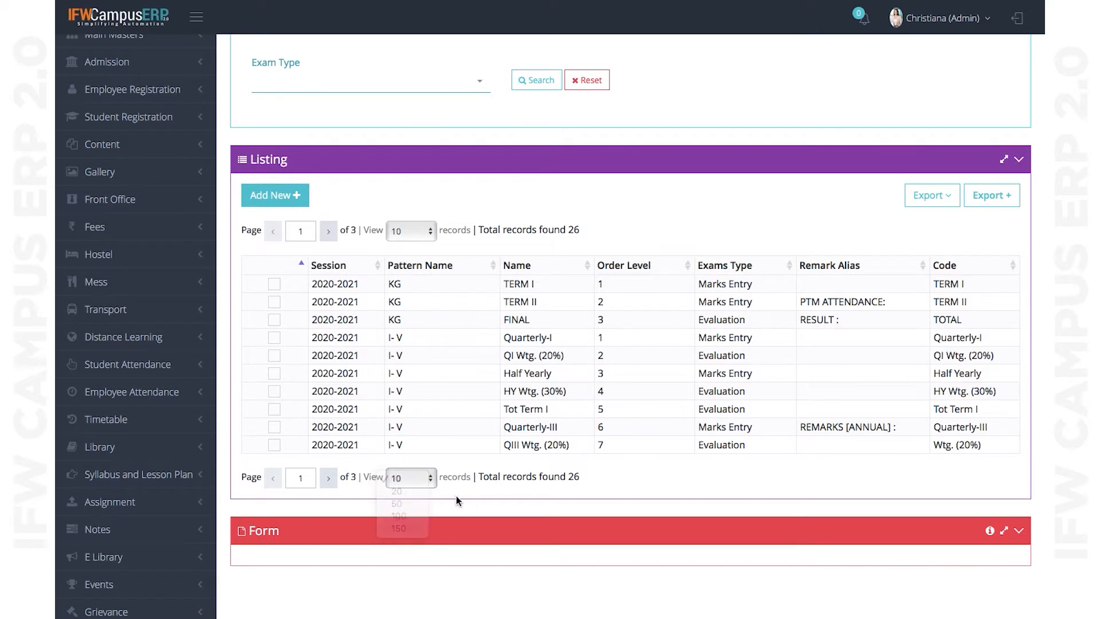
left_click(414, 482)
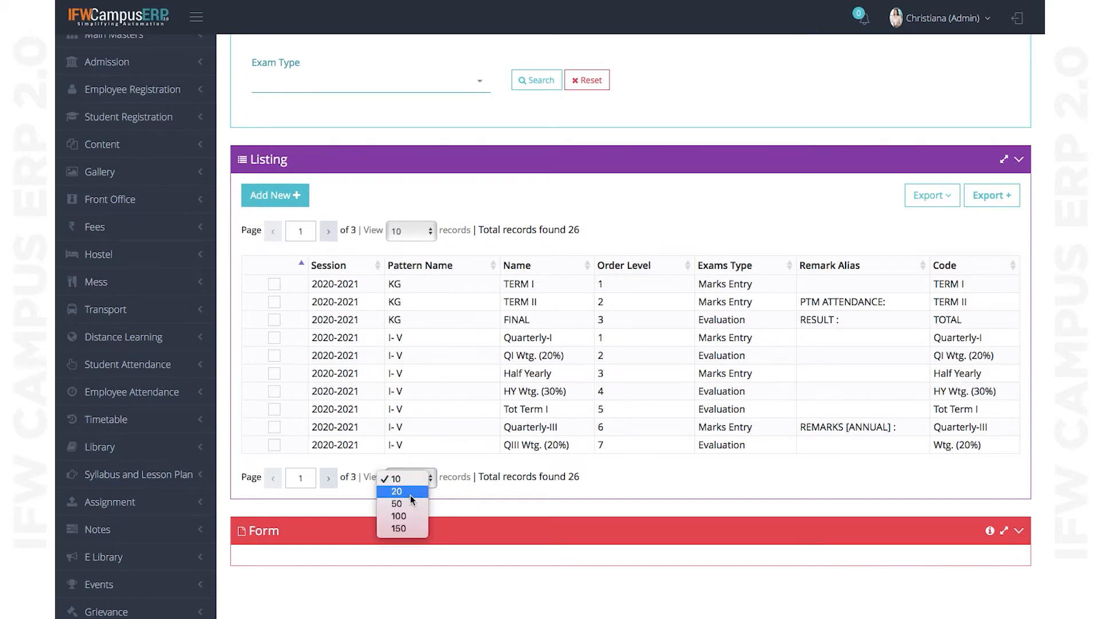
left_click(401, 504)
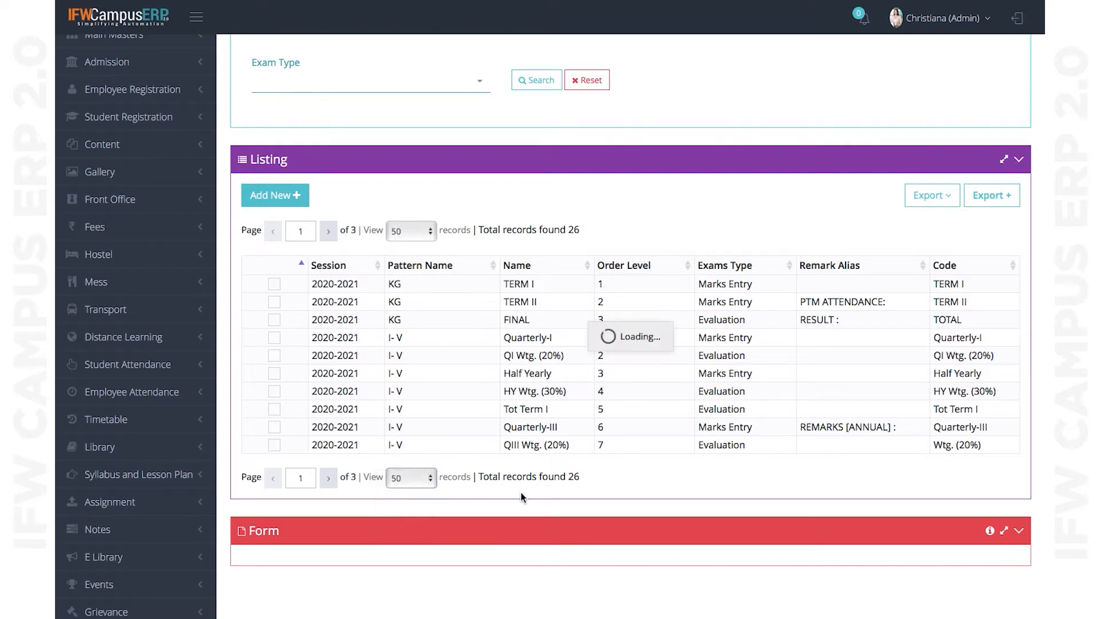
scroll(521, 493, "down", 7)
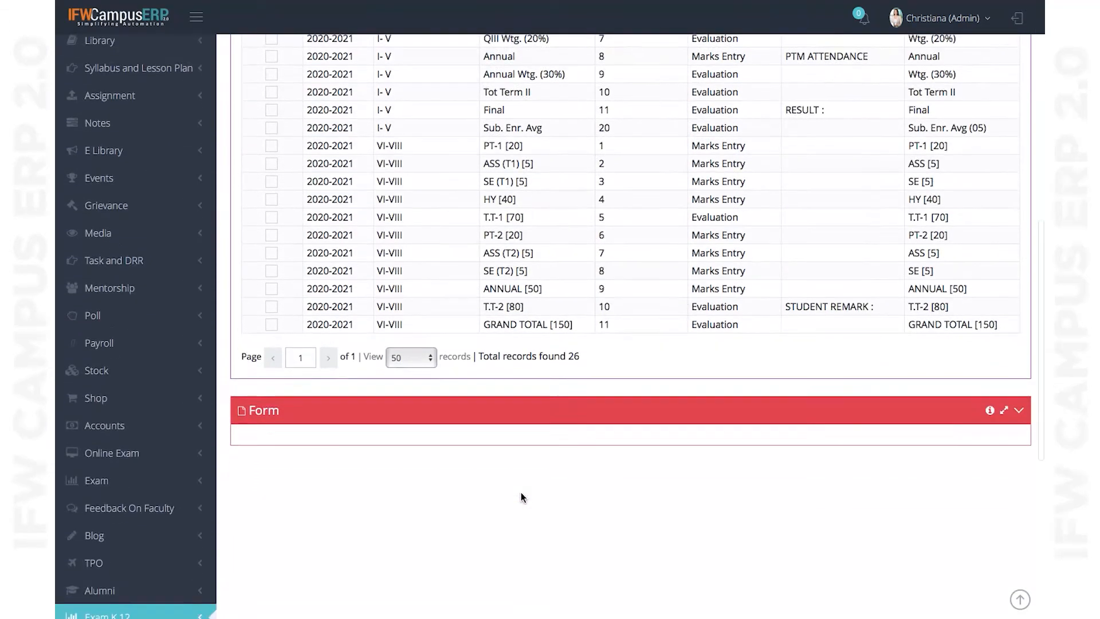
scroll(521, 493, "up", 2)
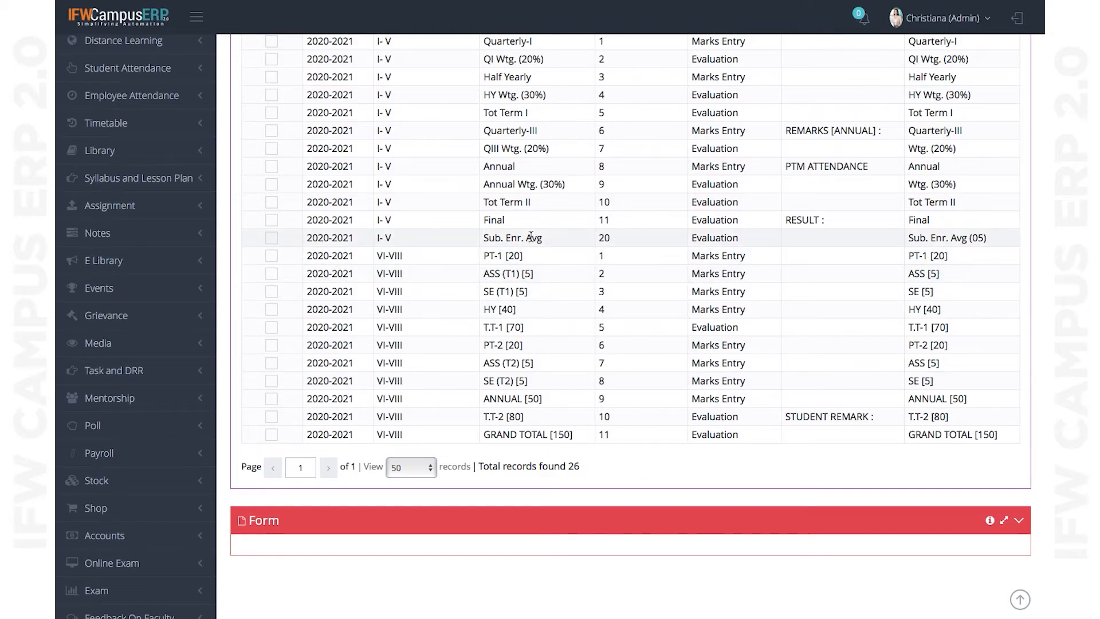
scroll(528, 239, "down", 2)
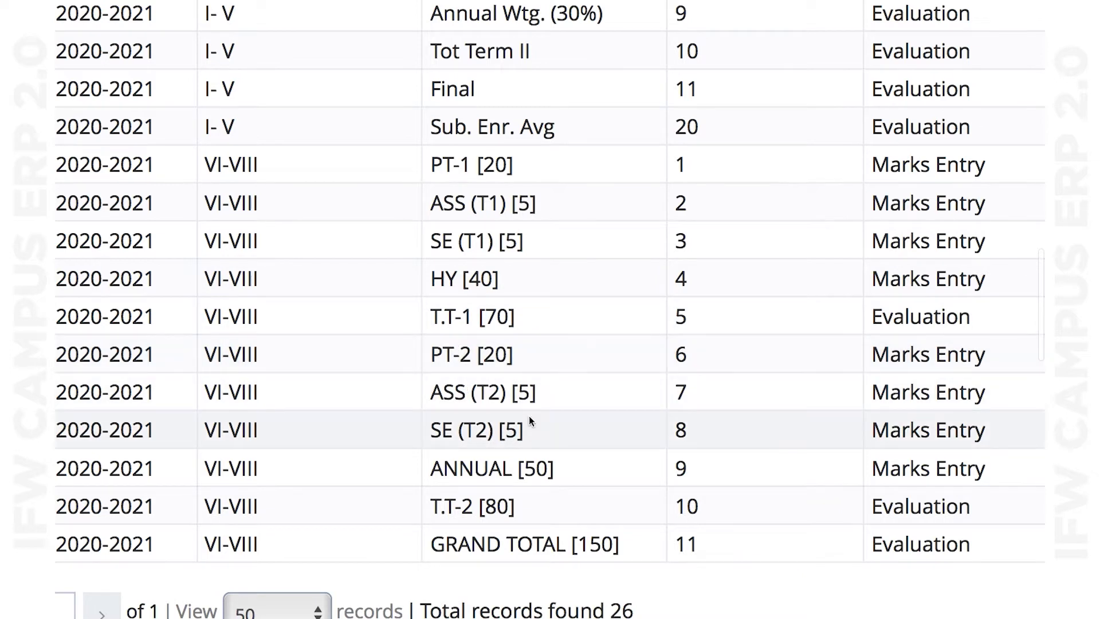
scroll(529, 423, "down", 2)
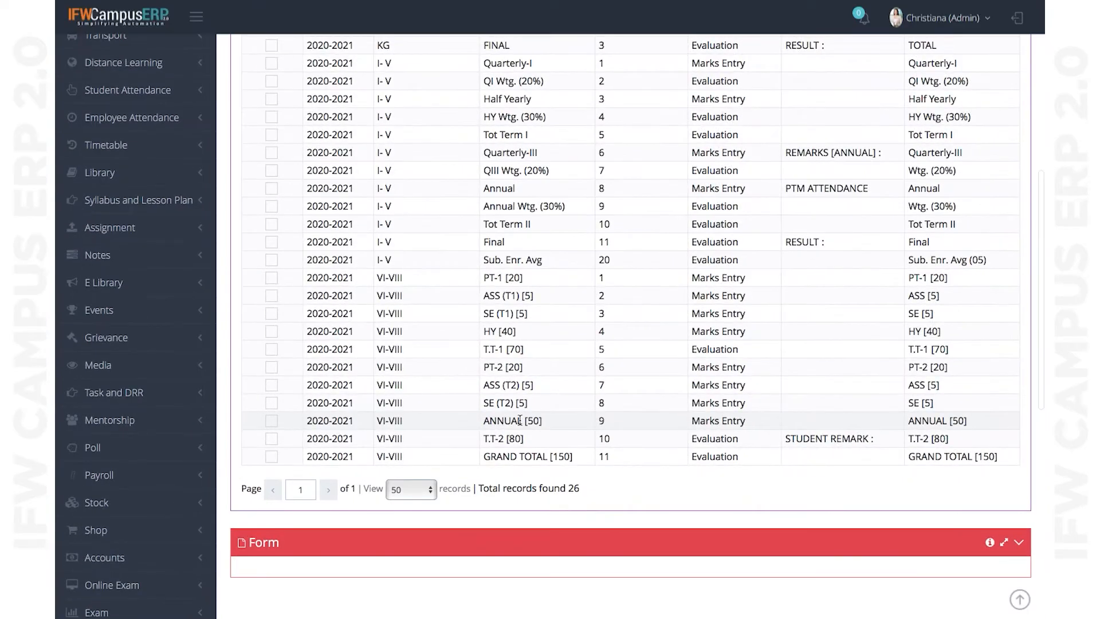
scroll(559, 321, "up", 3)
scroll(559, 321, "up", 1)
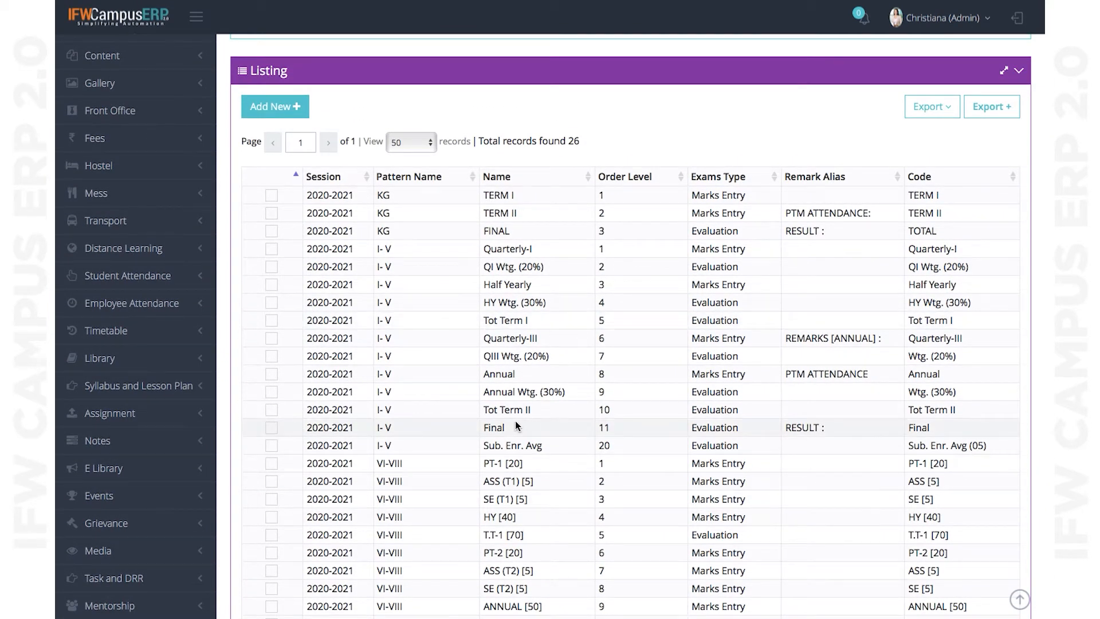
scroll(518, 422, "down", 1)
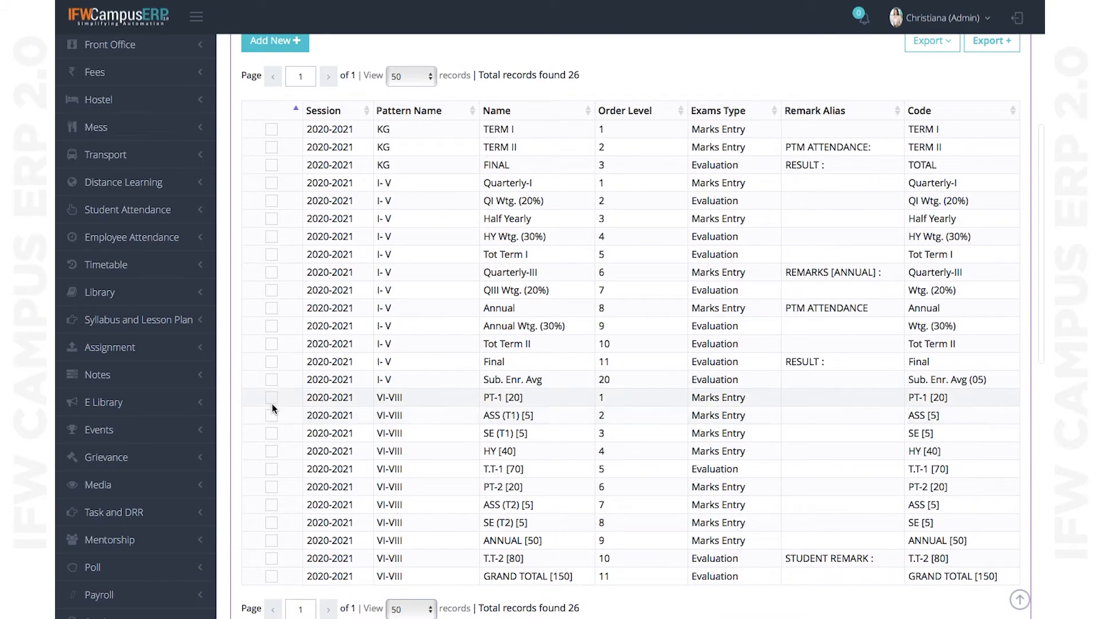
scroll(340, 280, "up", 2)
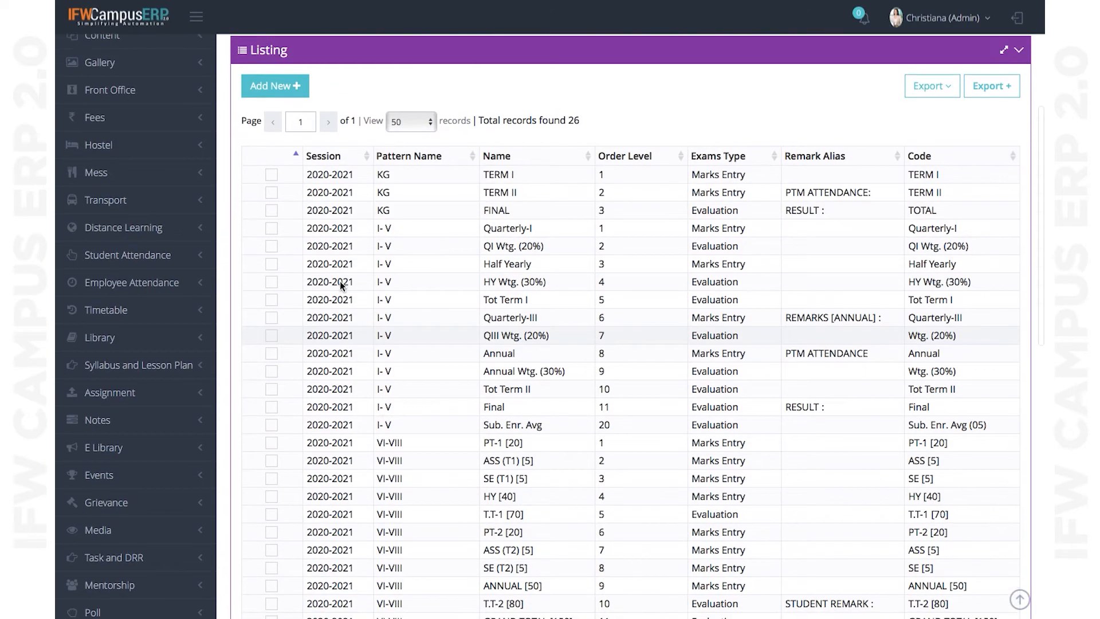
- Start a new exam entry with Institute IFW School and Exam Pattern VI-VIII
left_click(295, 116)
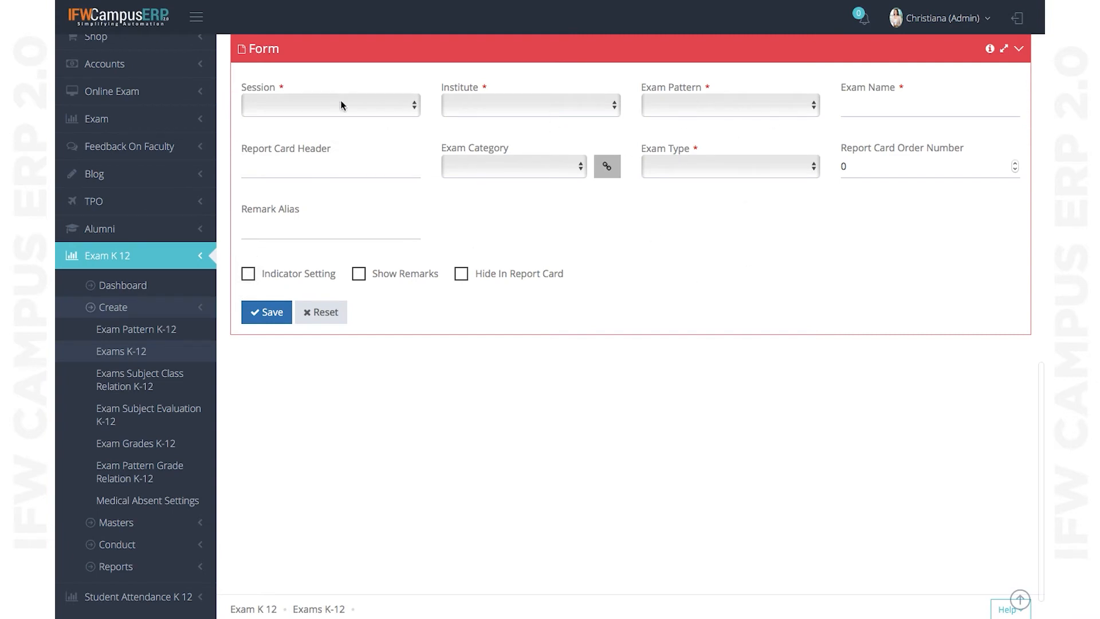
left_click(332, 111)
left_click(486, 113)
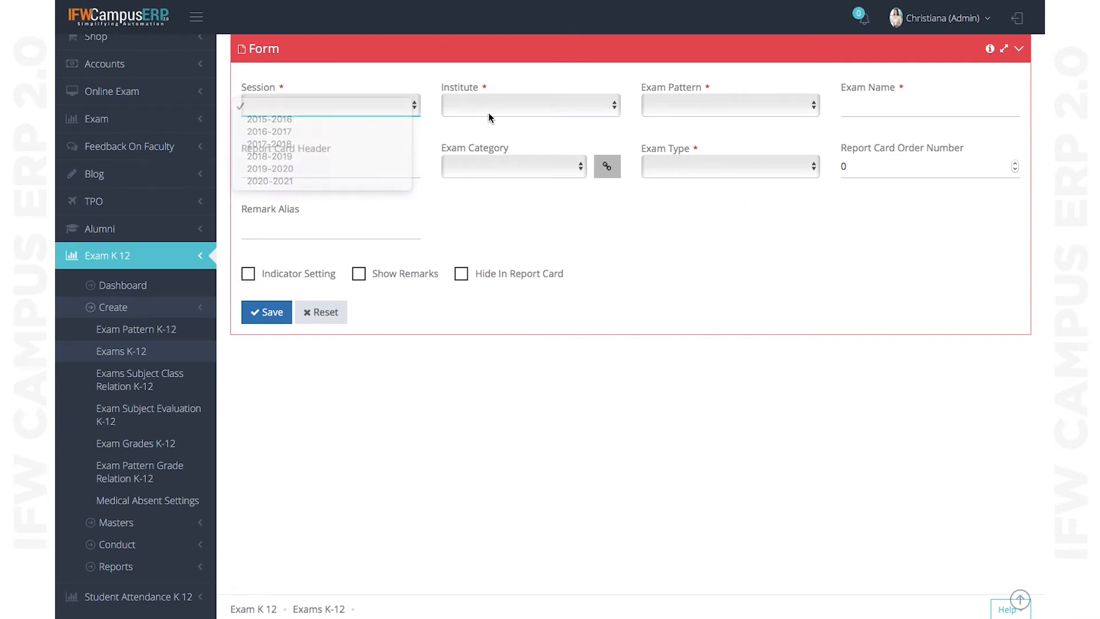
left_click(496, 110)
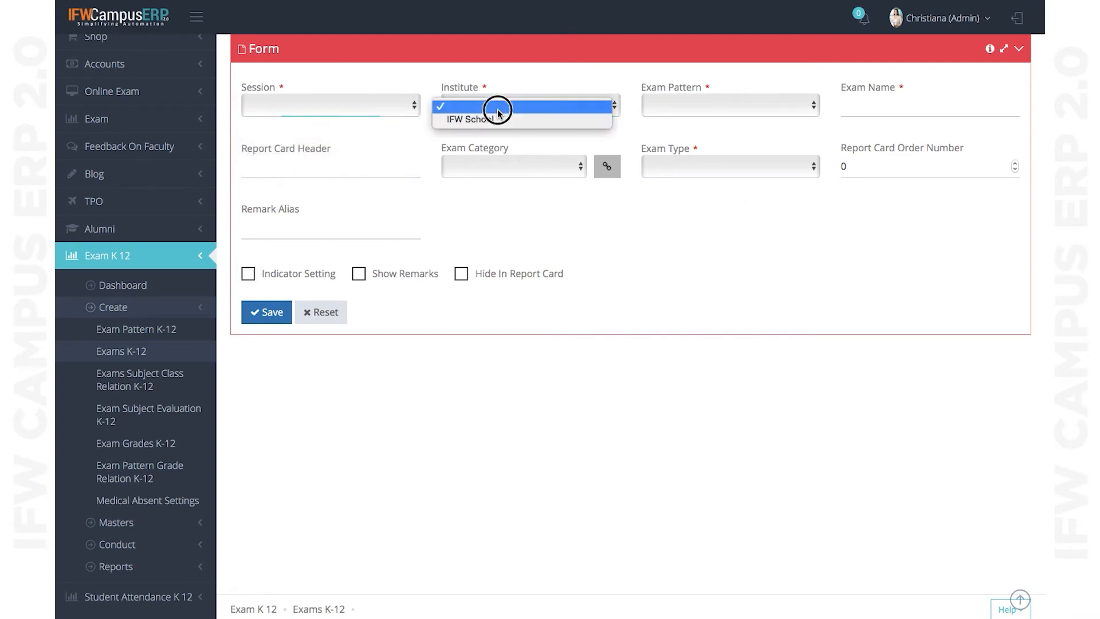
left_click(692, 105)
left_click(735, 121)
left_click(579, 108)
left_click(556, 114)
left_click(708, 109)
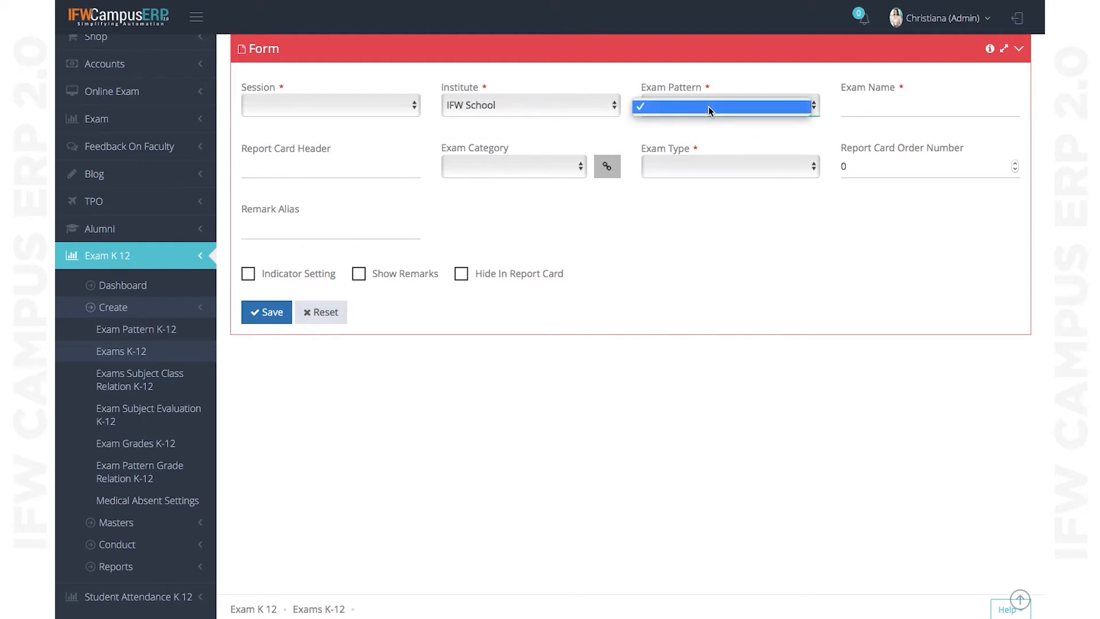
left_click(723, 116)
left_click(726, 108)
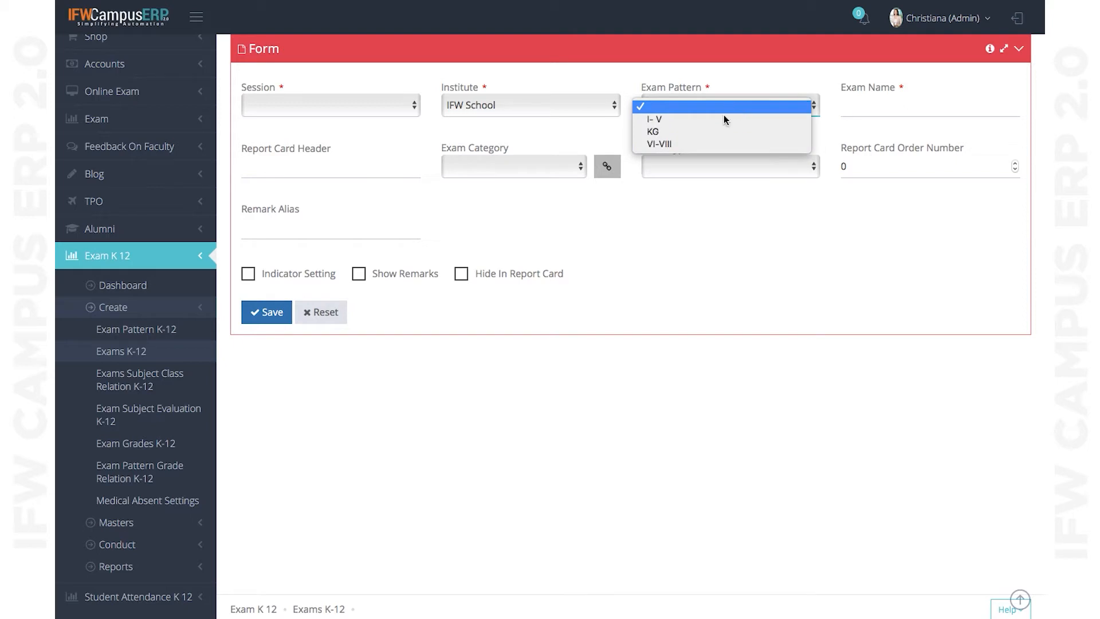
left_click(738, 147)
- Load the PT-1 [20] exam into the form and confirm TERM I as its category
left_click(872, 112)
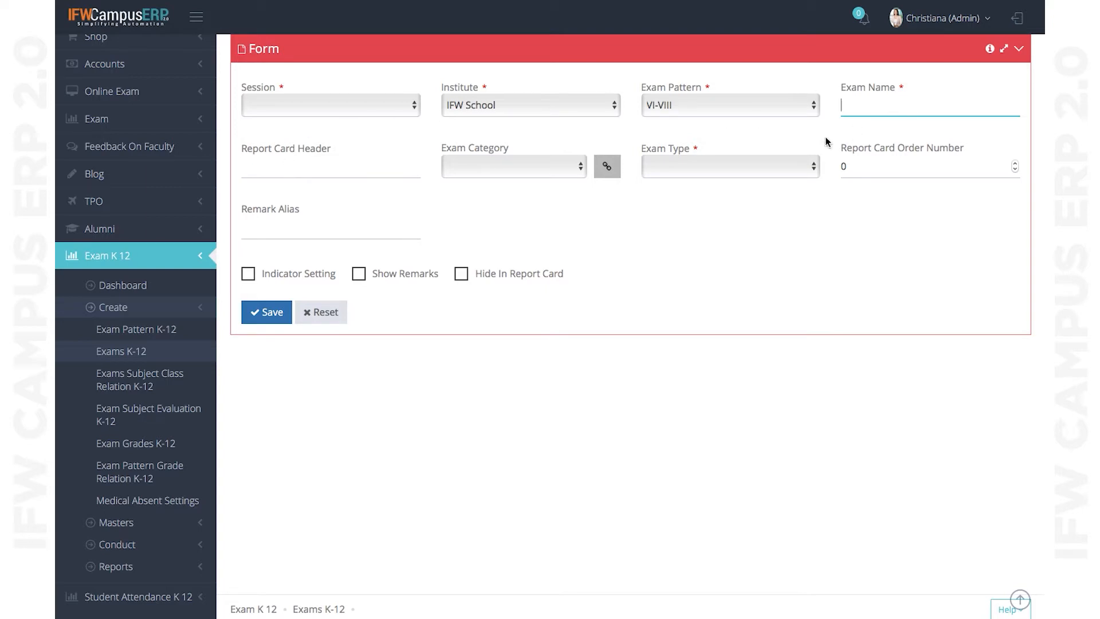
scroll(854, 234, "up", 5)
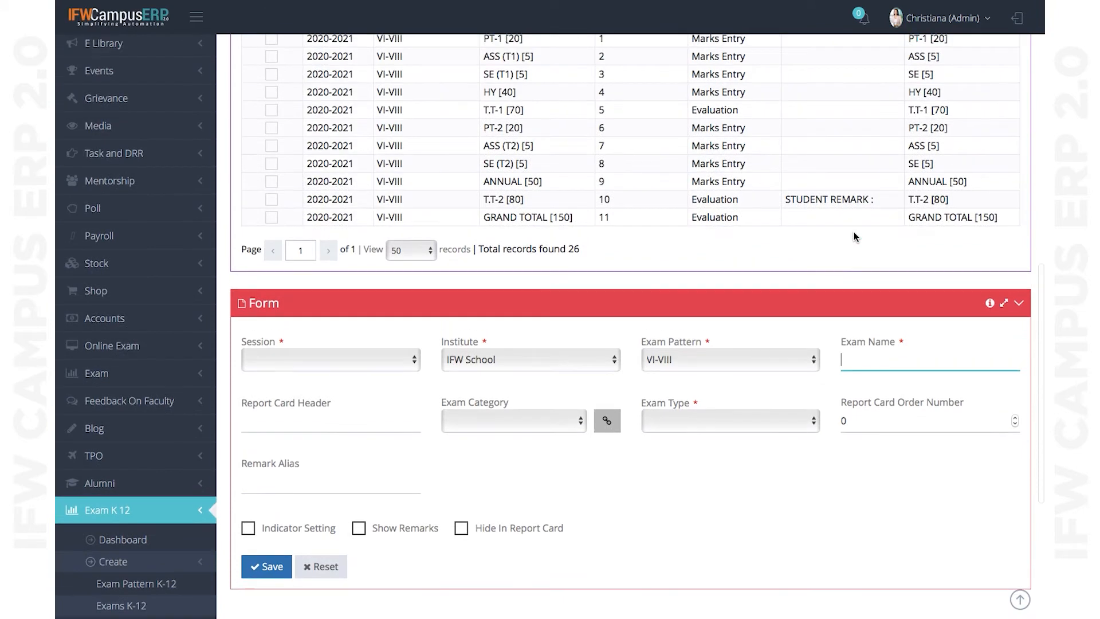
scroll(346, 159, "up", 1)
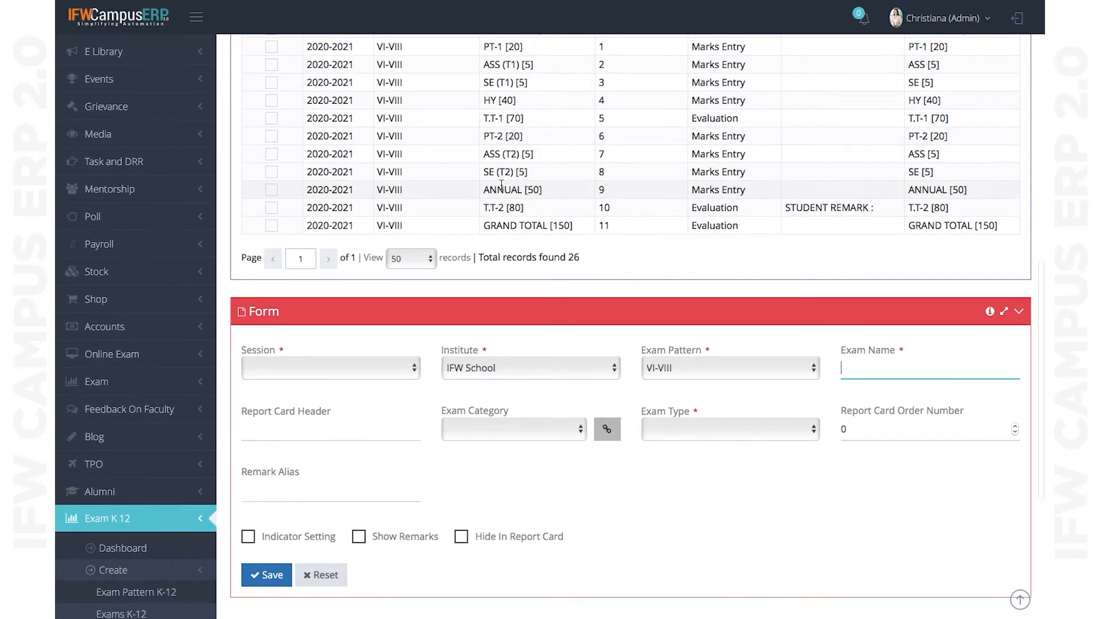
left_click(273, 107)
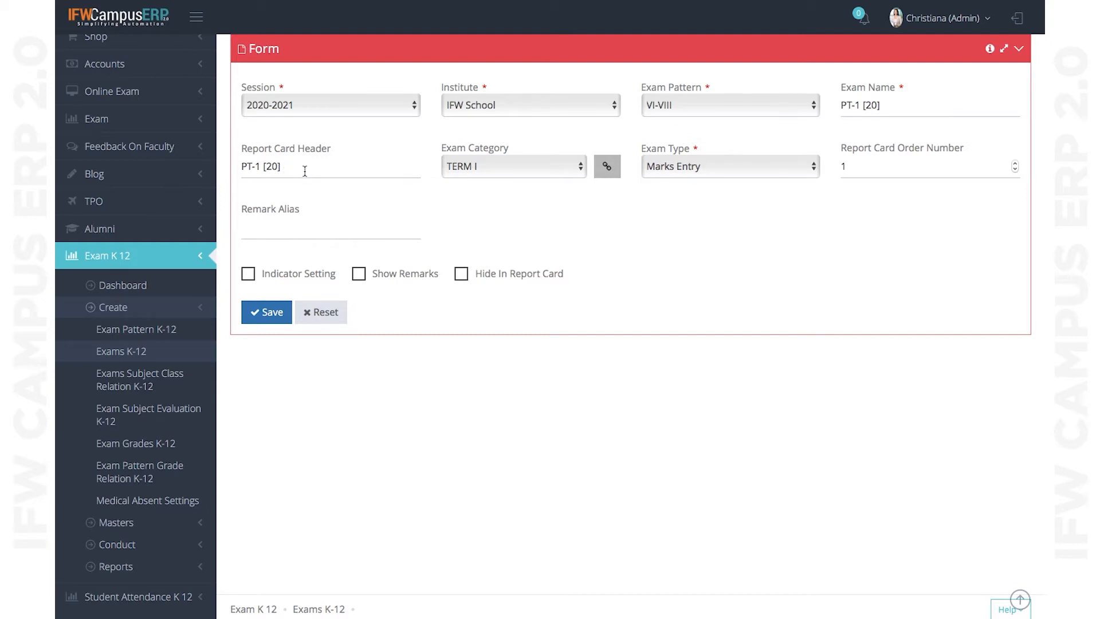
left_click(504, 171)
left_click(628, 239)
left_click(524, 170)
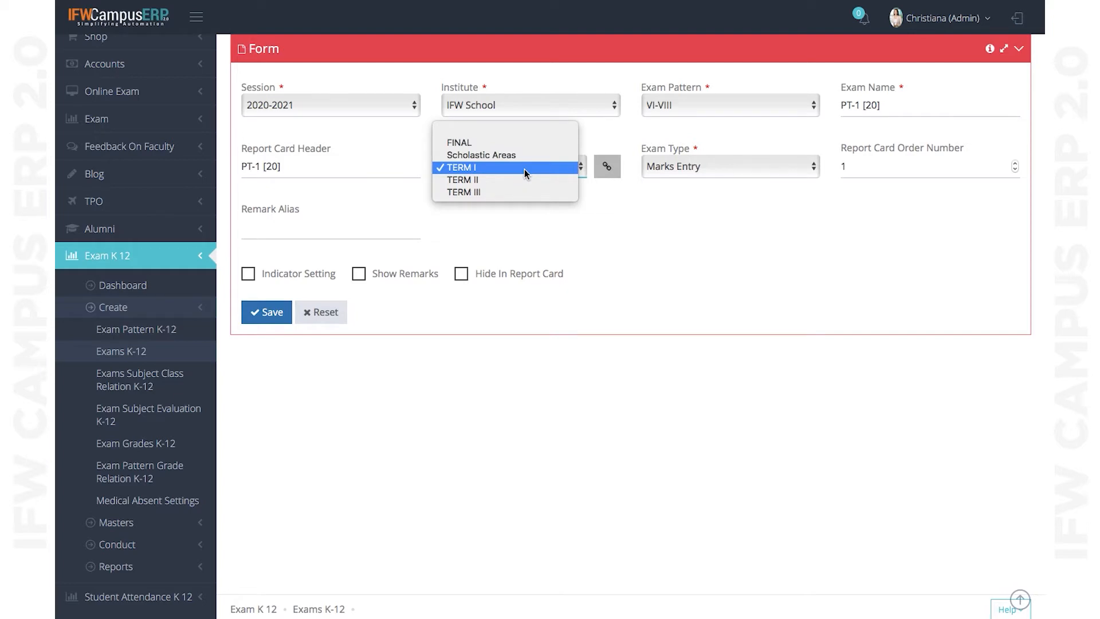
left_click(525, 170)
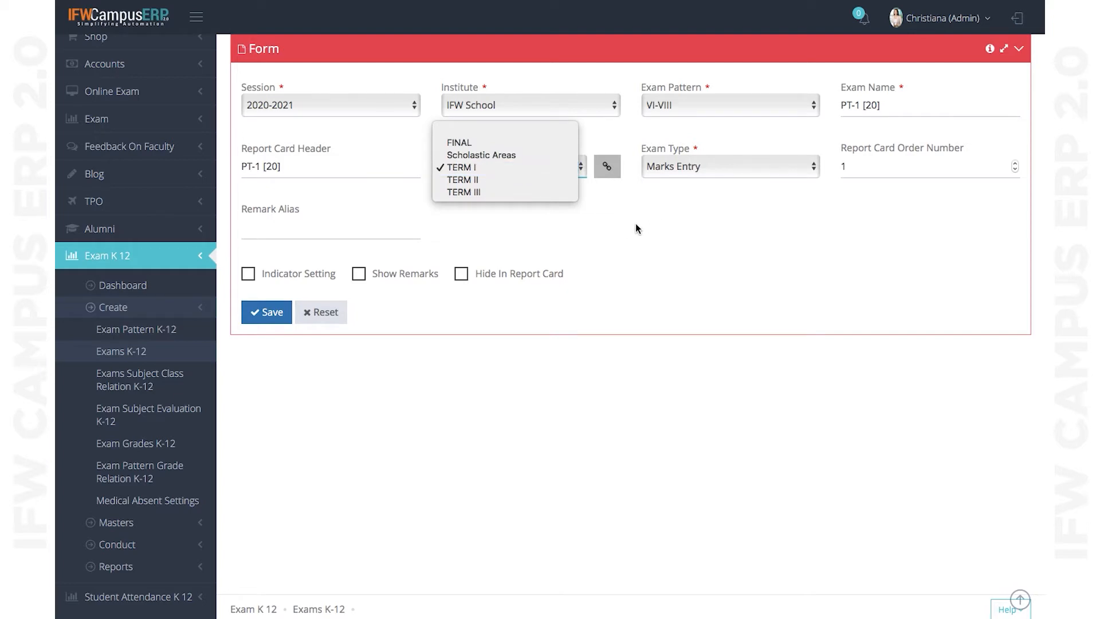
- Enter 'Quarterly' as a new Exam Category code
left_click(611, 173)
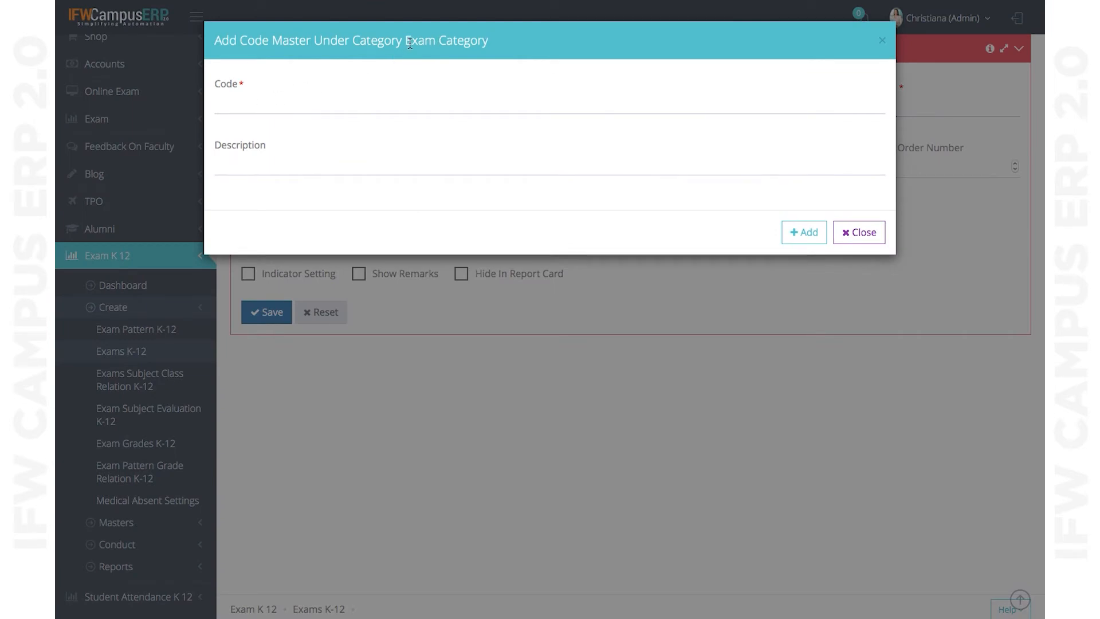
left_click(251, 109)
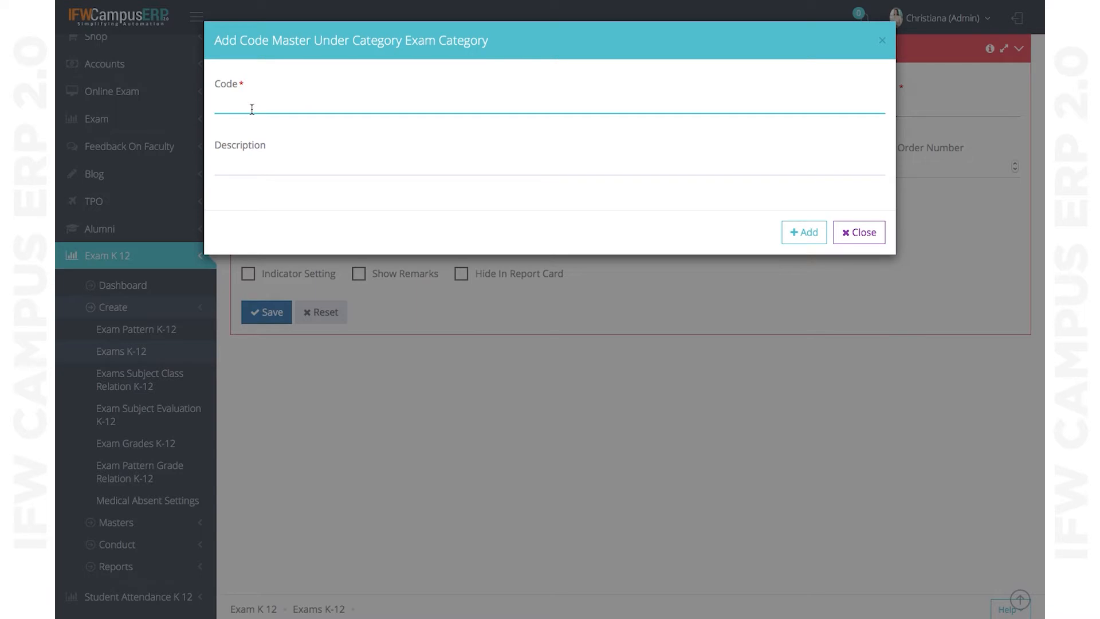
type("Term")
key("BackSpace")
key("BackSpace")
key("BackSpace")
key("BackSpace")
type("Qy")
key("BackSpace")
type("uartely")
left_click(245, 118)
- Add the Quarterly code, close the code dialog and maximize the browser window
left_click(817, 235)
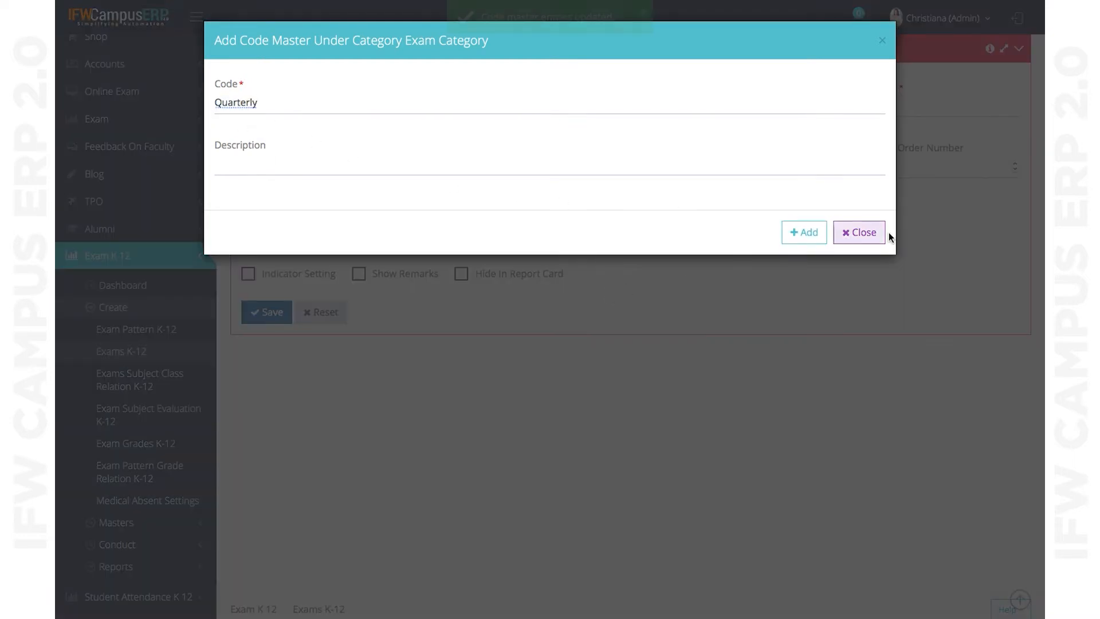
left_click(859, 232)
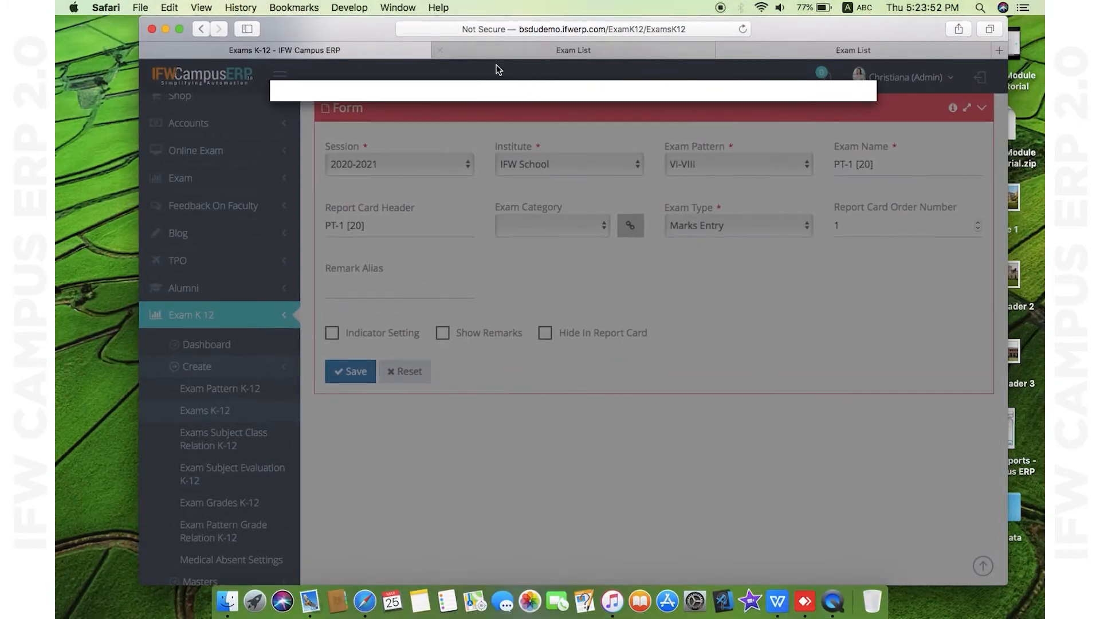
left_click(182, 31)
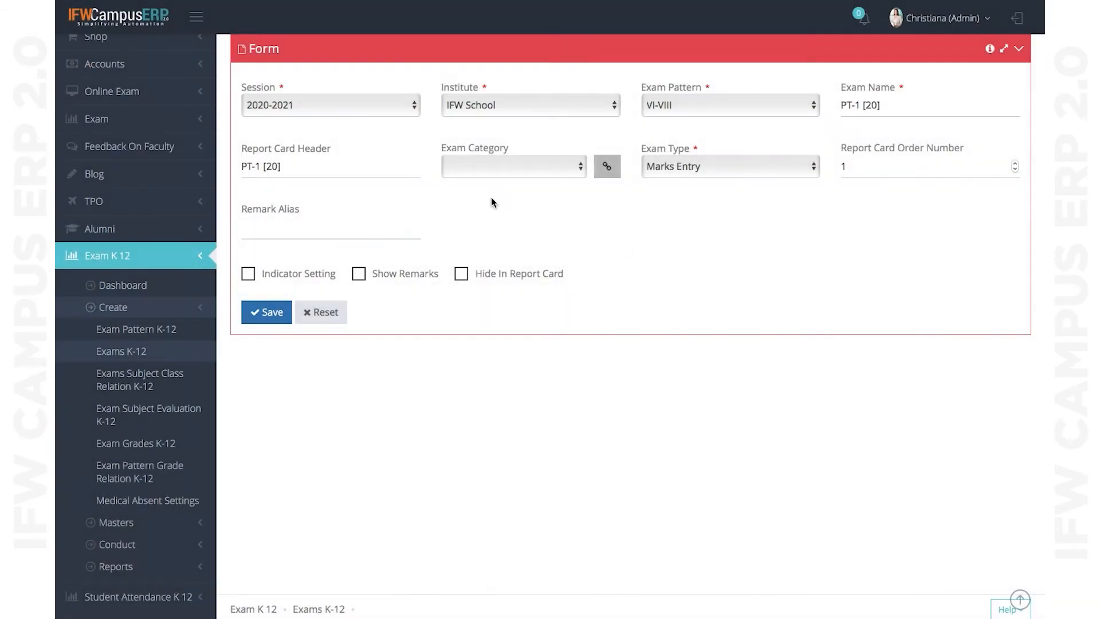
- Set the PT-1 [20] exam's category to TERM I and keep Exam Type as Marks Entry
left_click(501, 165)
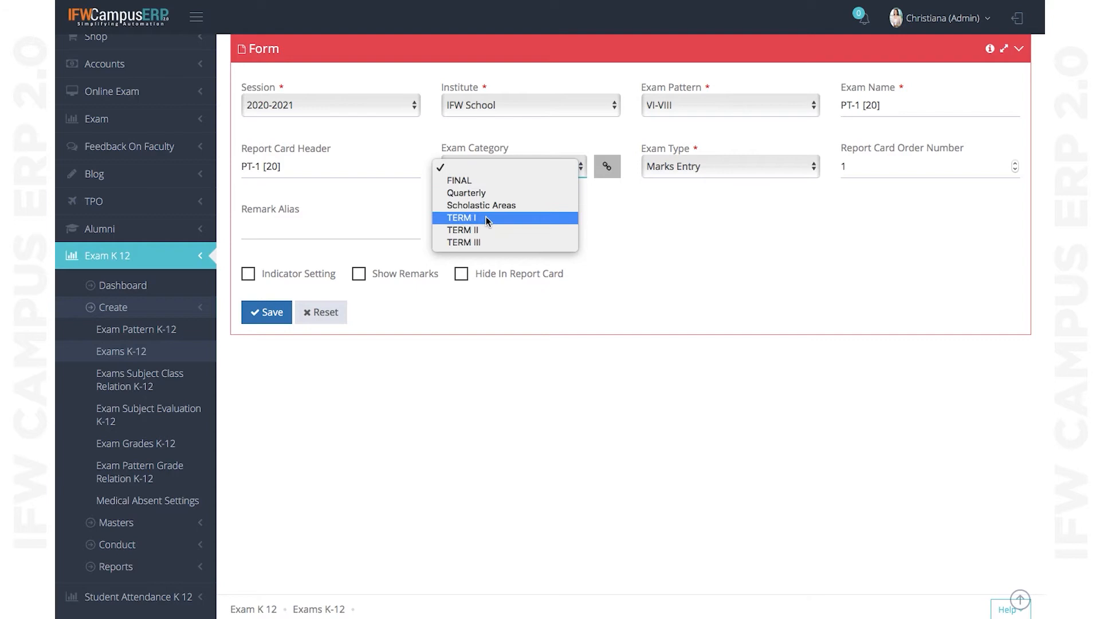
left_click(710, 240)
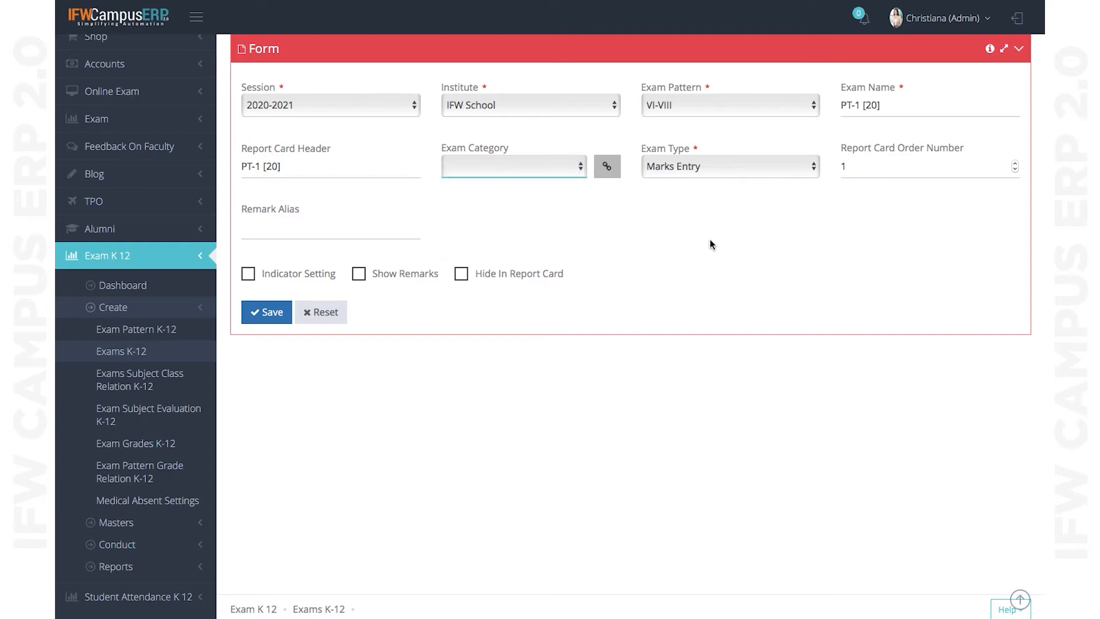
left_click(533, 167)
left_click(480, 216)
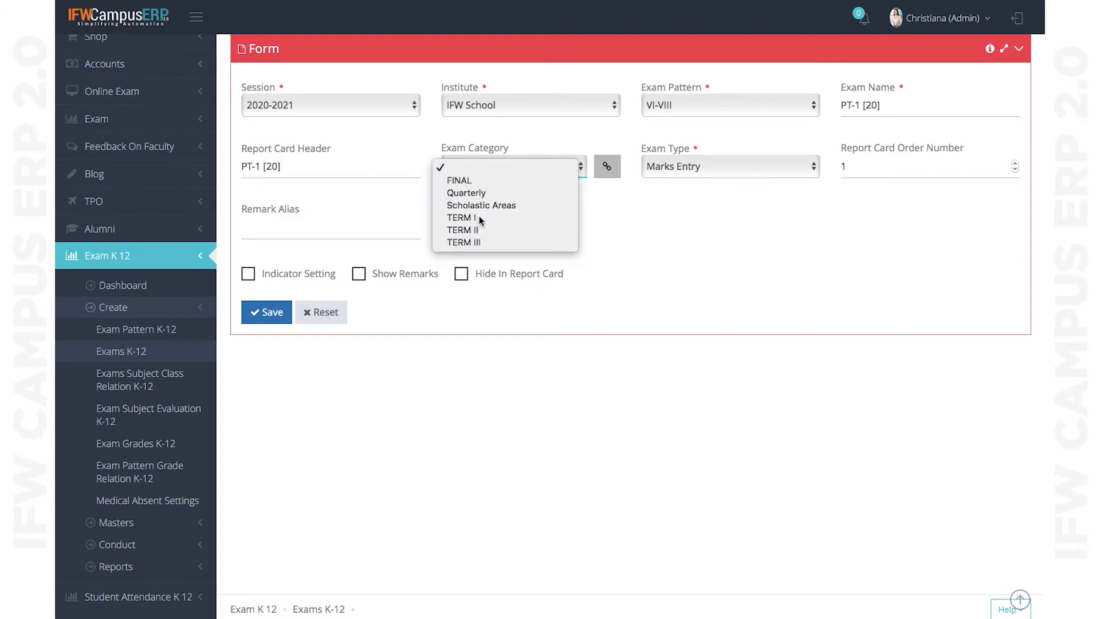
left_click(713, 172)
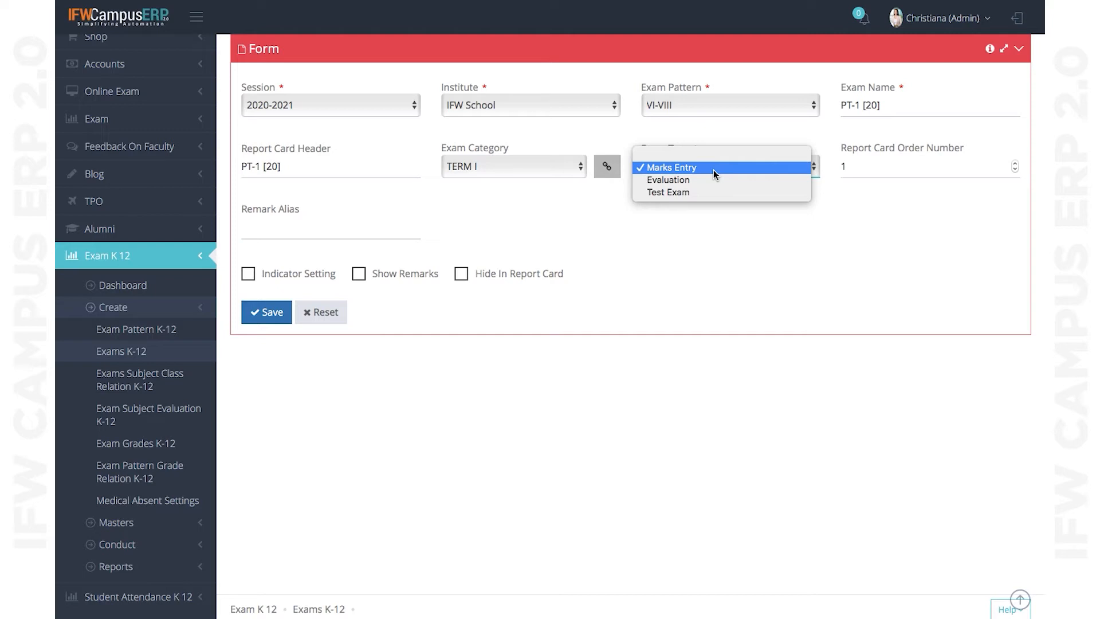
left_click(714, 170)
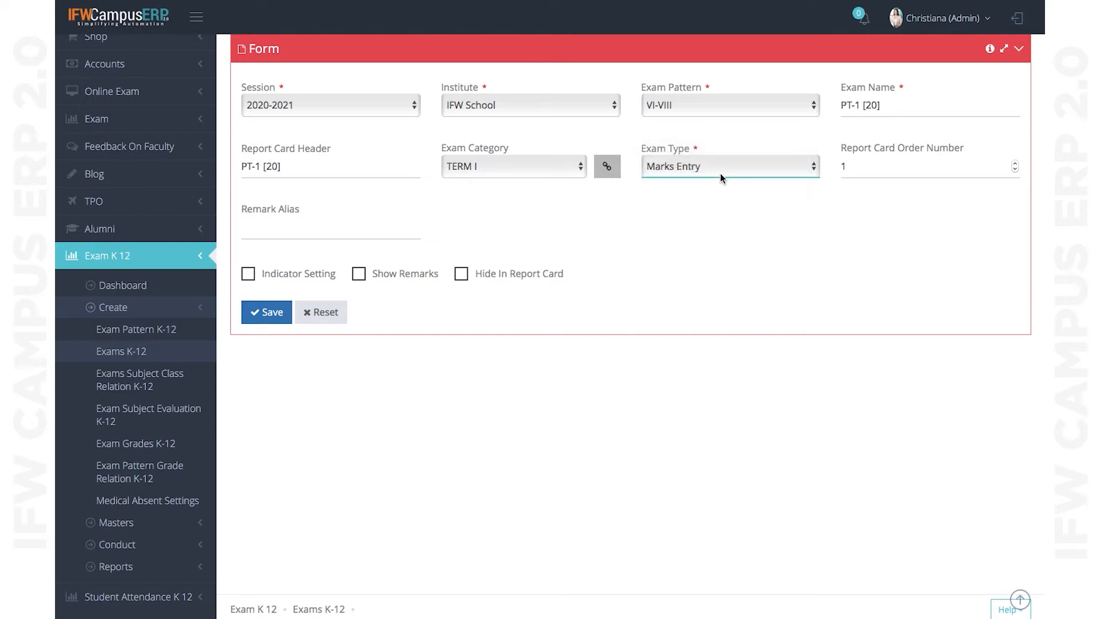
left_click(704, 169)
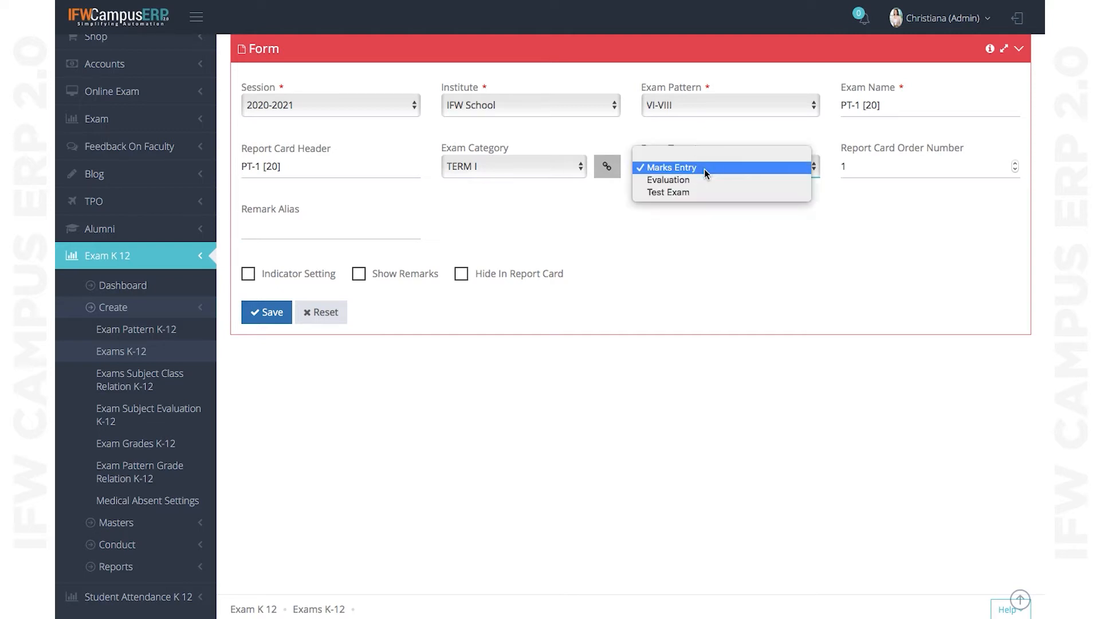
left_click(703, 240)
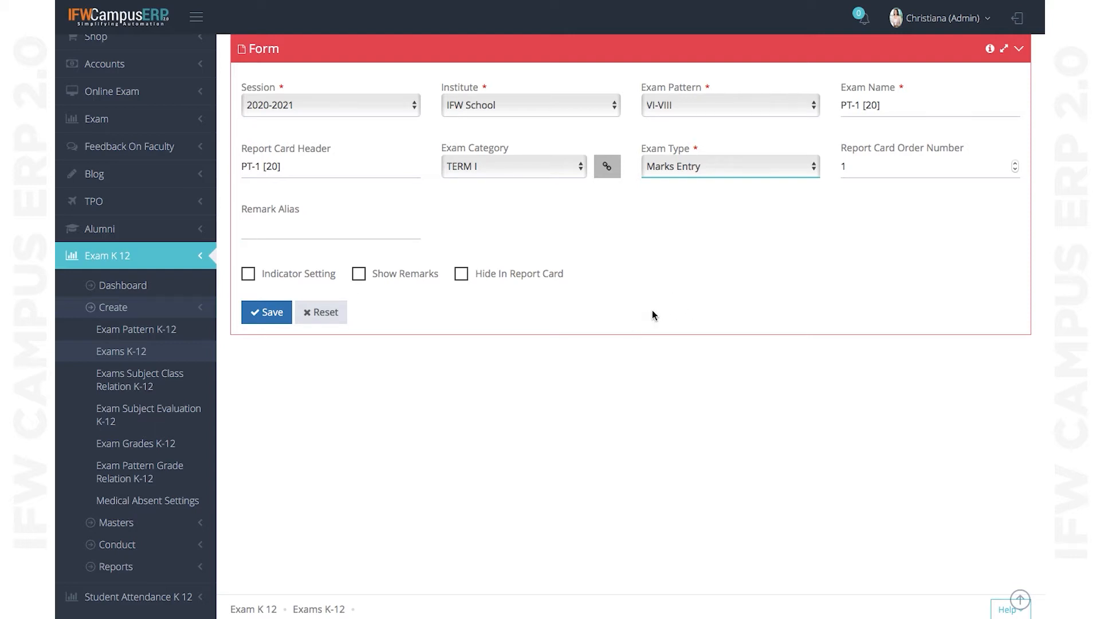
- Tick the T.T-1 [70] Evaluation exam (order 5) in the listing to load it into the form
scroll(652, 311, "up", 2)
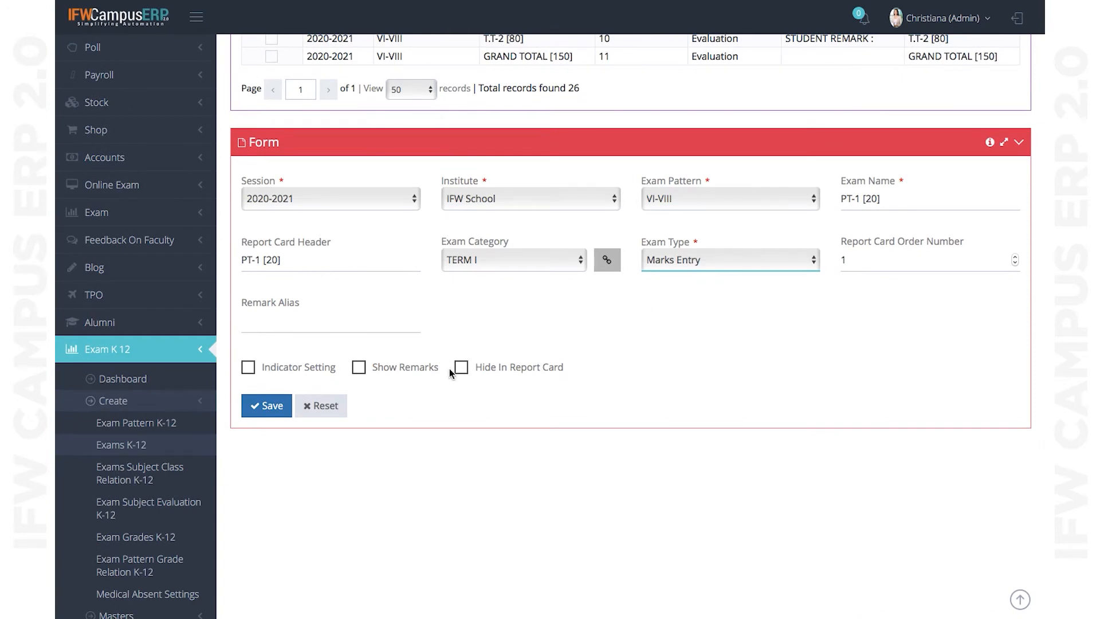
scroll(460, 375, "up", 4)
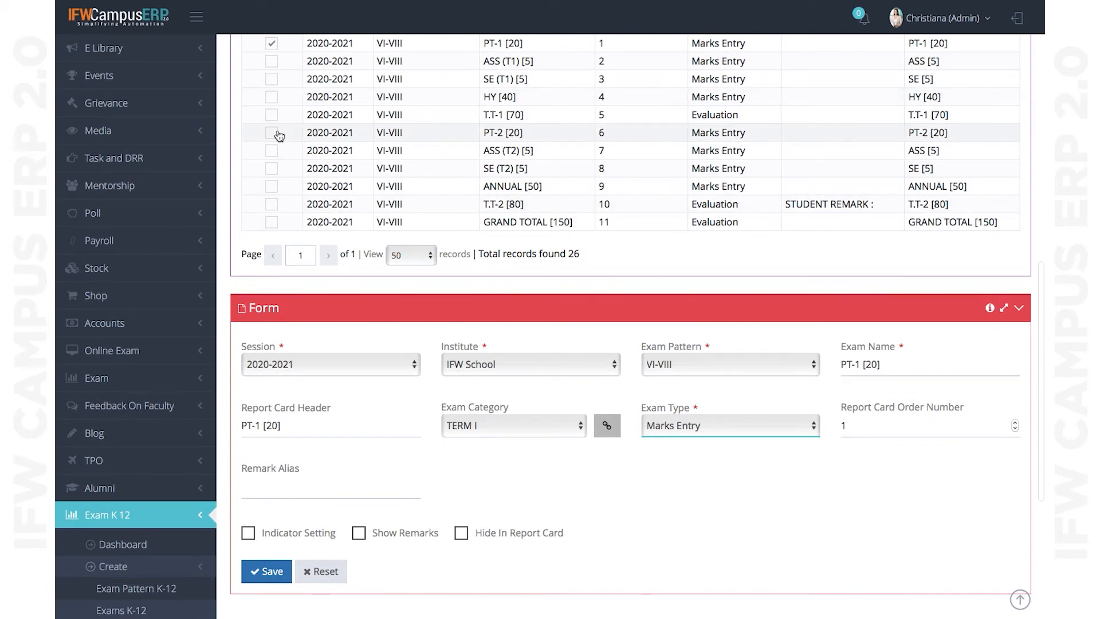
left_click(271, 115)
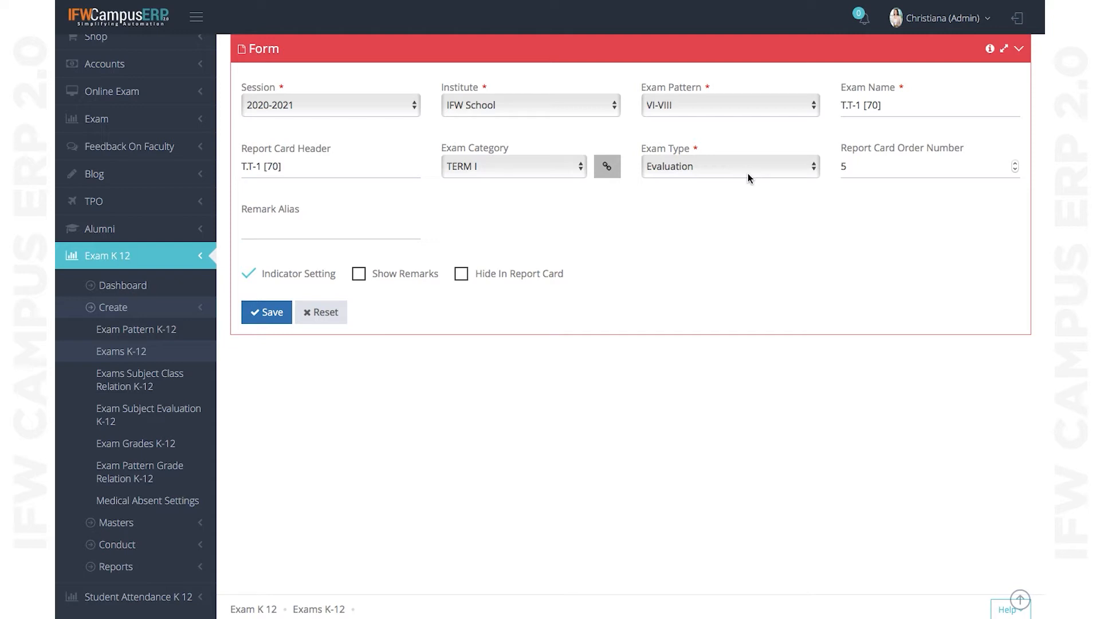
scroll(714, 266, "down", 1)
scroll(714, 266, "up", 3)
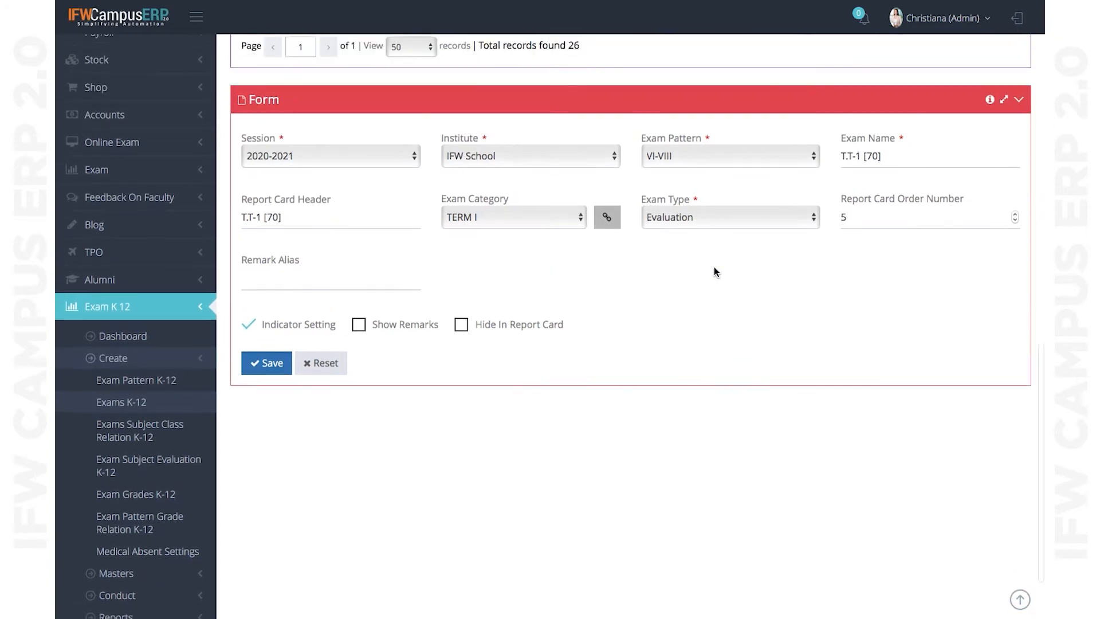
scroll(713, 267, "up", 5)
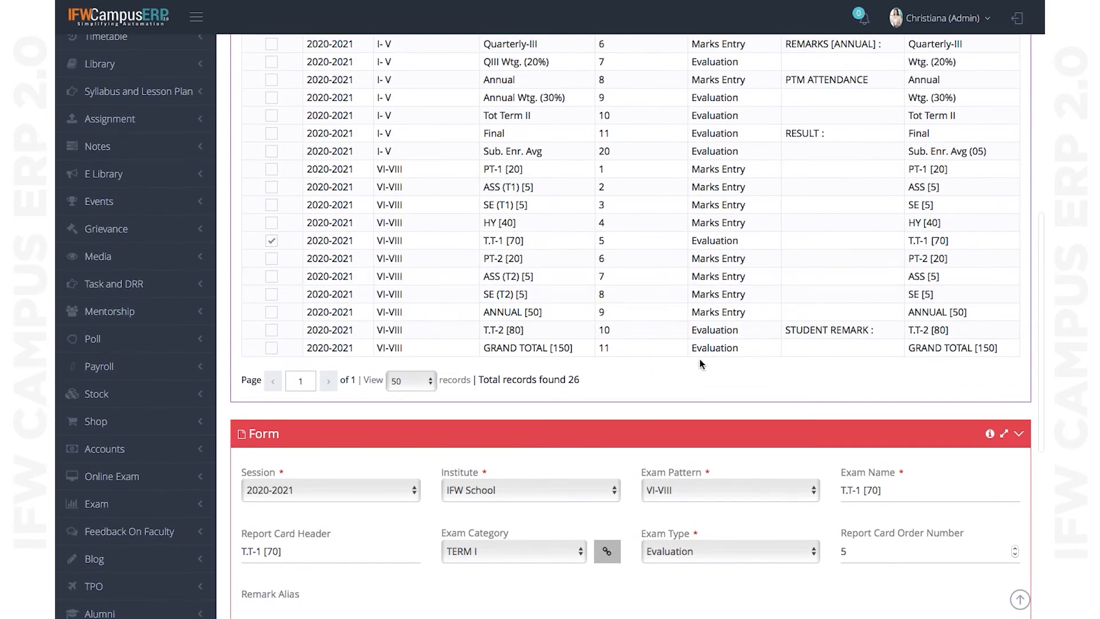
scroll(700, 359, "up", 10)
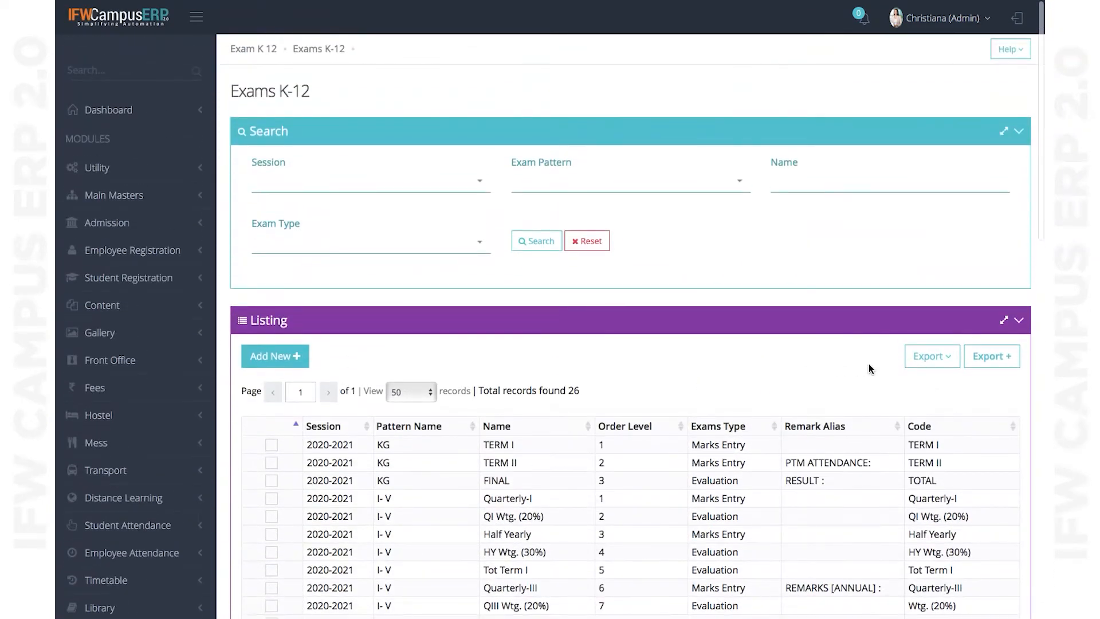
left_click(945, 370)
- Print the Exam List of the T.T-1 [70] record and go back to the Exams K-12 tab
left_click(861, 386)
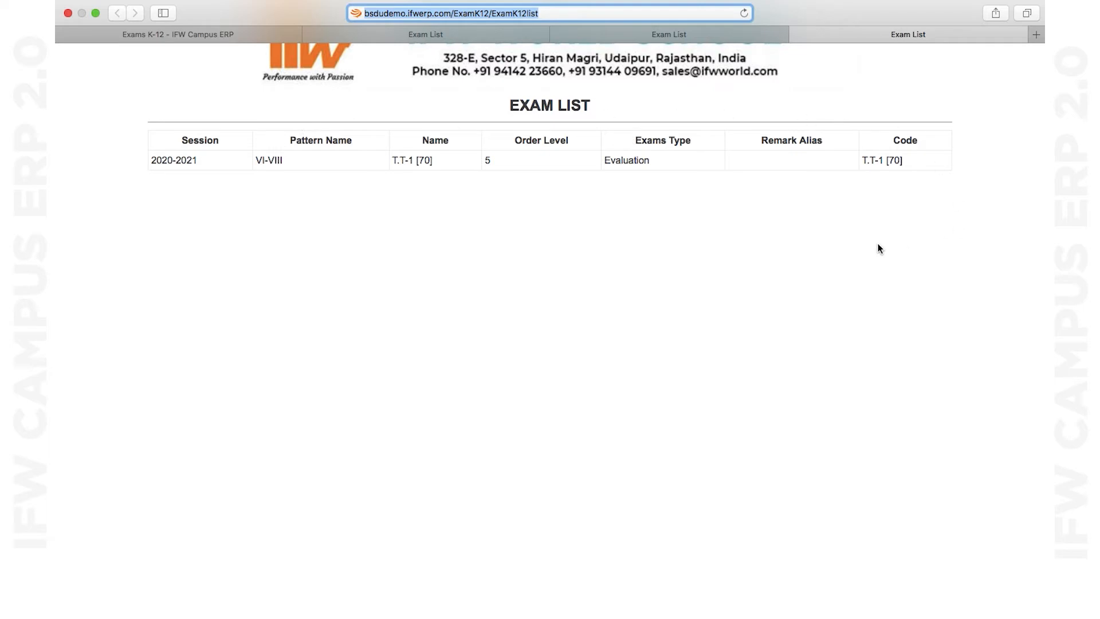
left_click(216, 33)
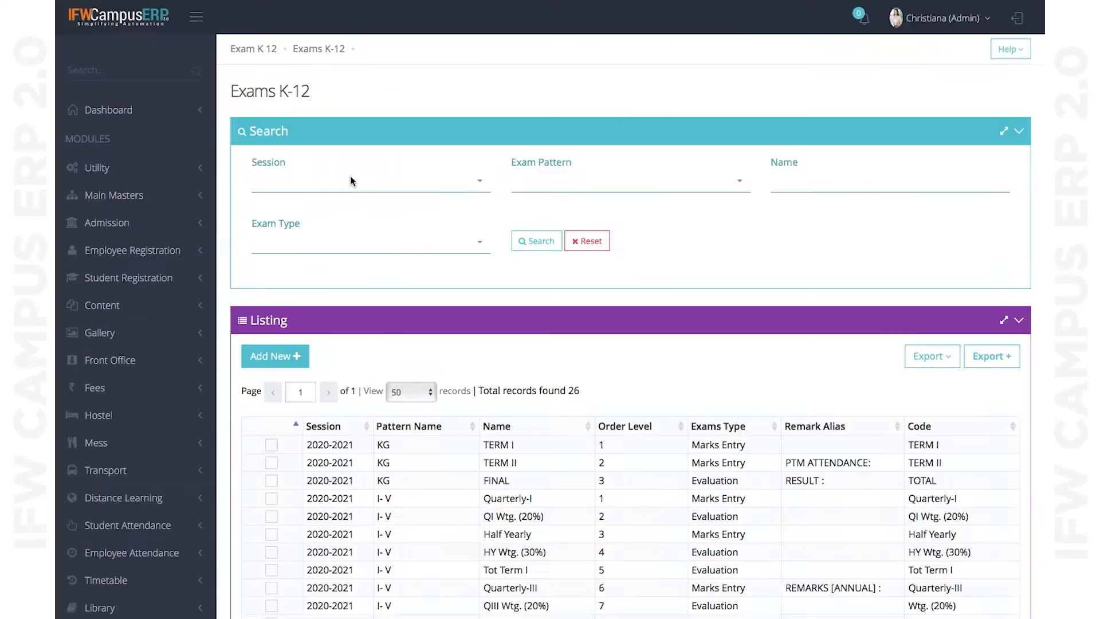
- Go to the Exam Subject Class Relations K-12 page
scroll(528, 283, "down", 2)
scroll(523, 216, "up", 2)
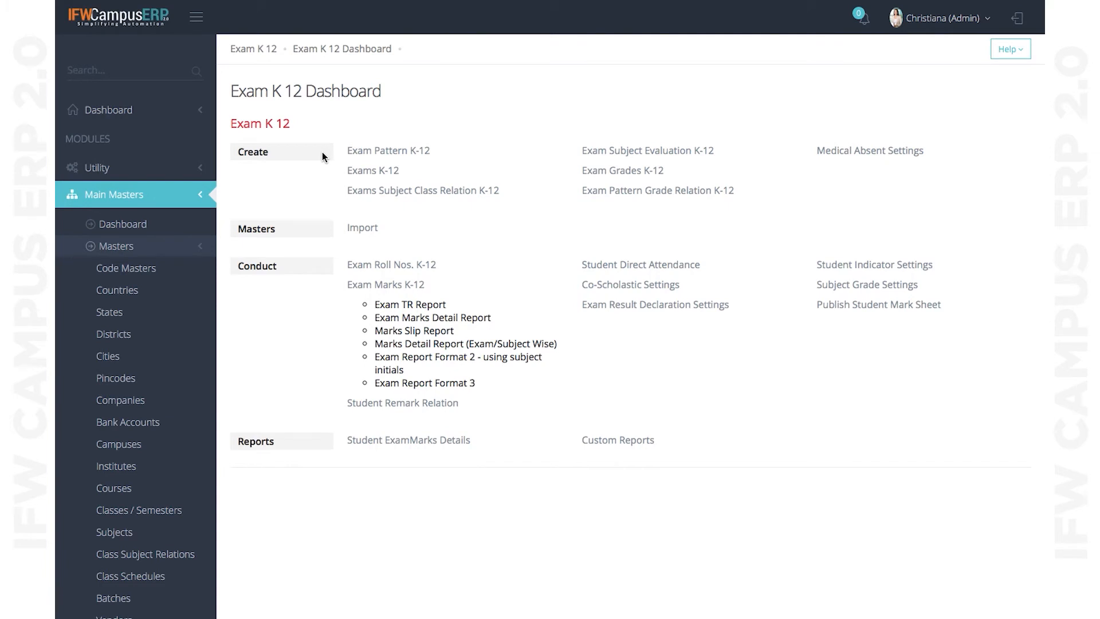
left_click(395, 194)
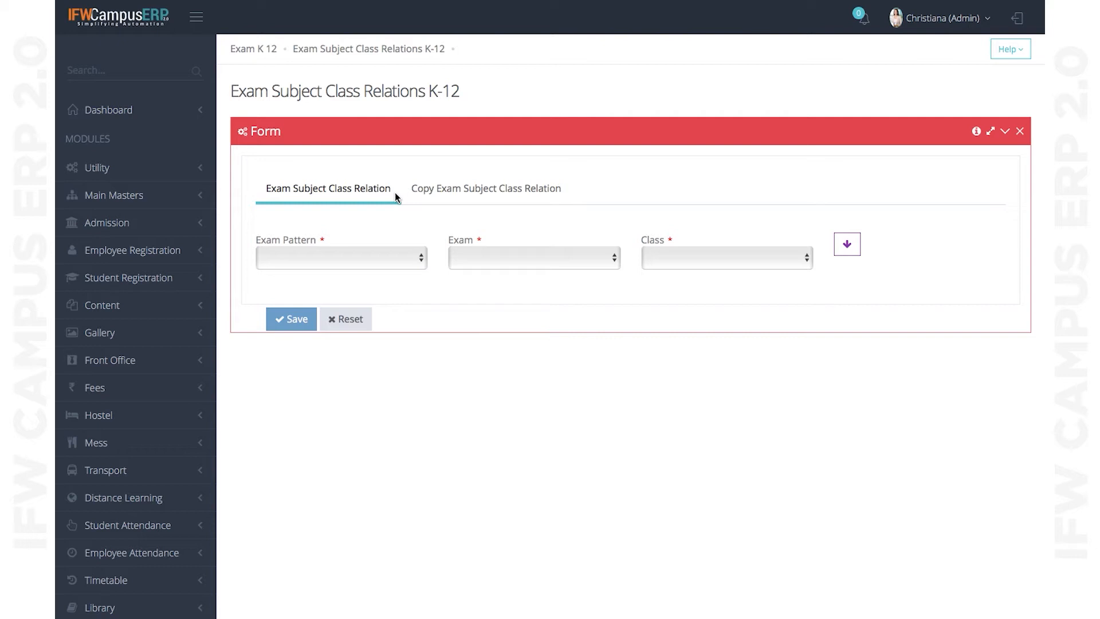
- Load the subjects for pattern VI-VIII, exam PT-1 [20], class VI
left_click(365, 263)
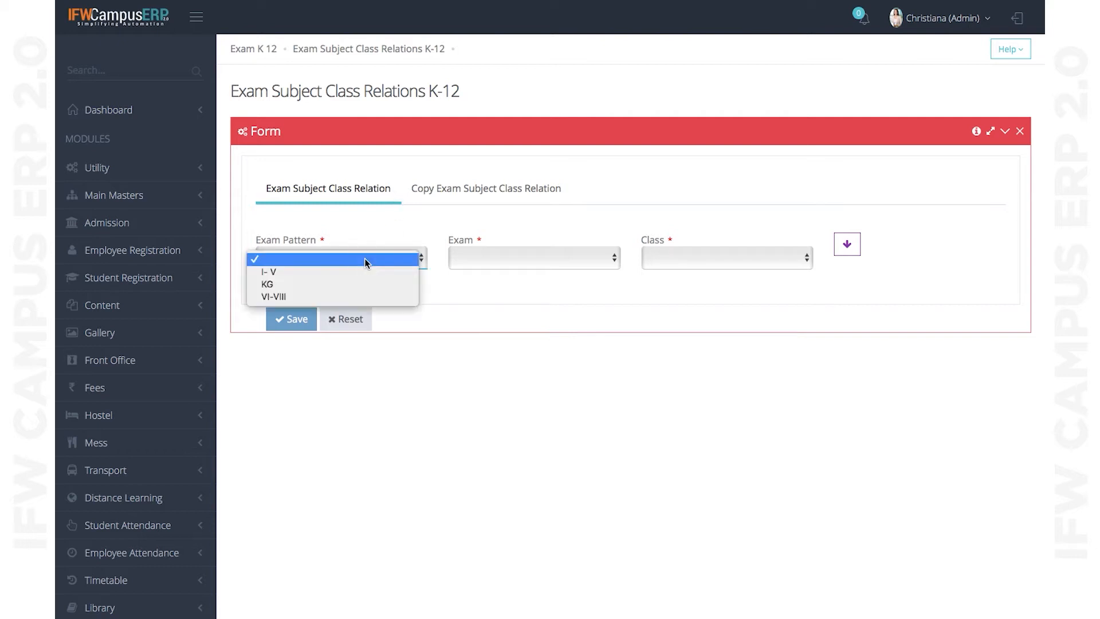
left_click(303, 297)
left_click(520, 266)
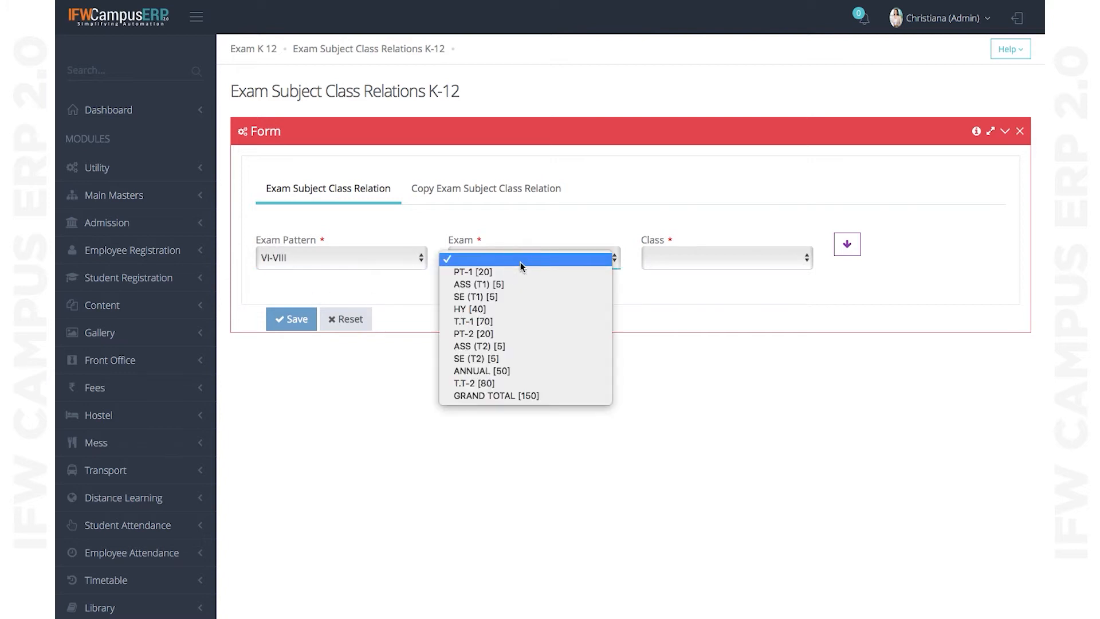
left_click(491, 274)
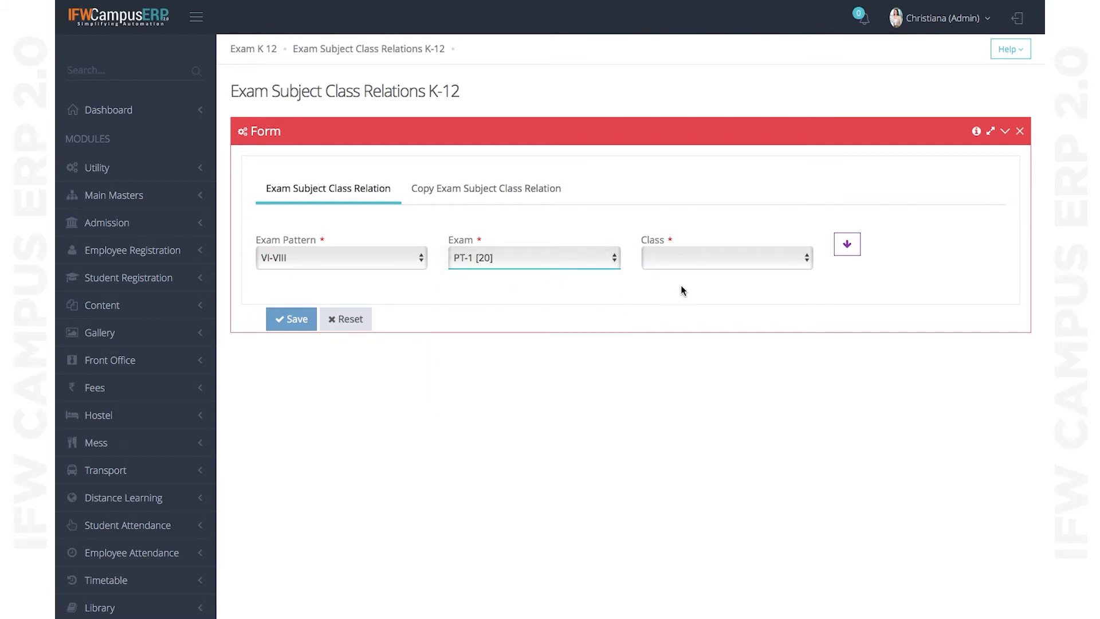
left_click(704, 259)
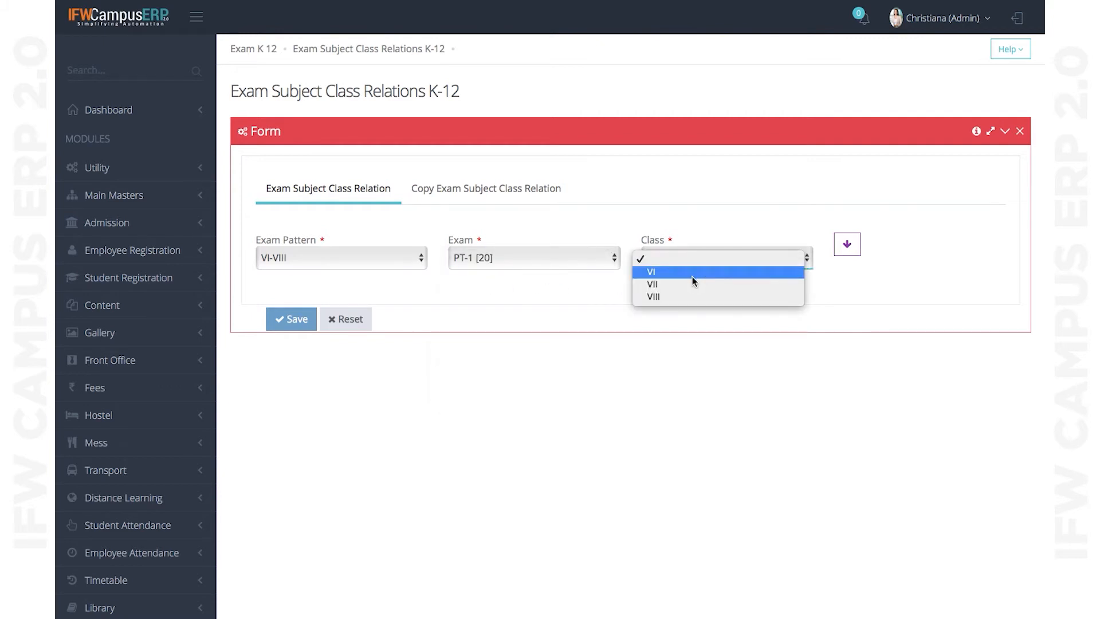
left_click(692, 273)
left_click(846, 247)
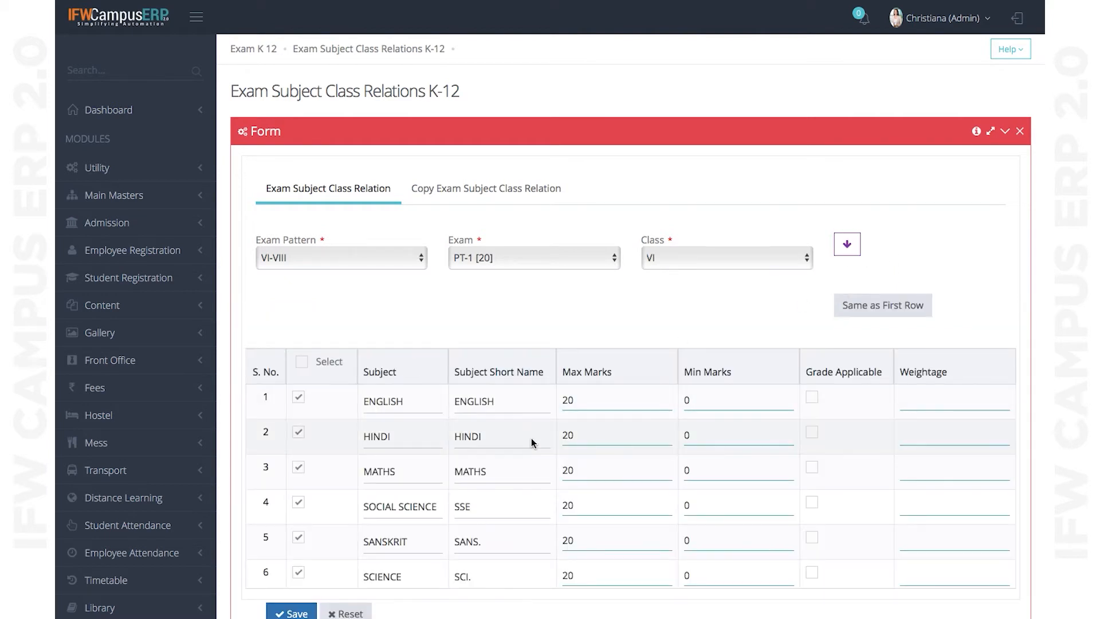
- Expand Main Masters > Masters in the sidebar to list the master data pages
scroll(531, 437, "down", 1)
scroll(433, 459, "down", 2)
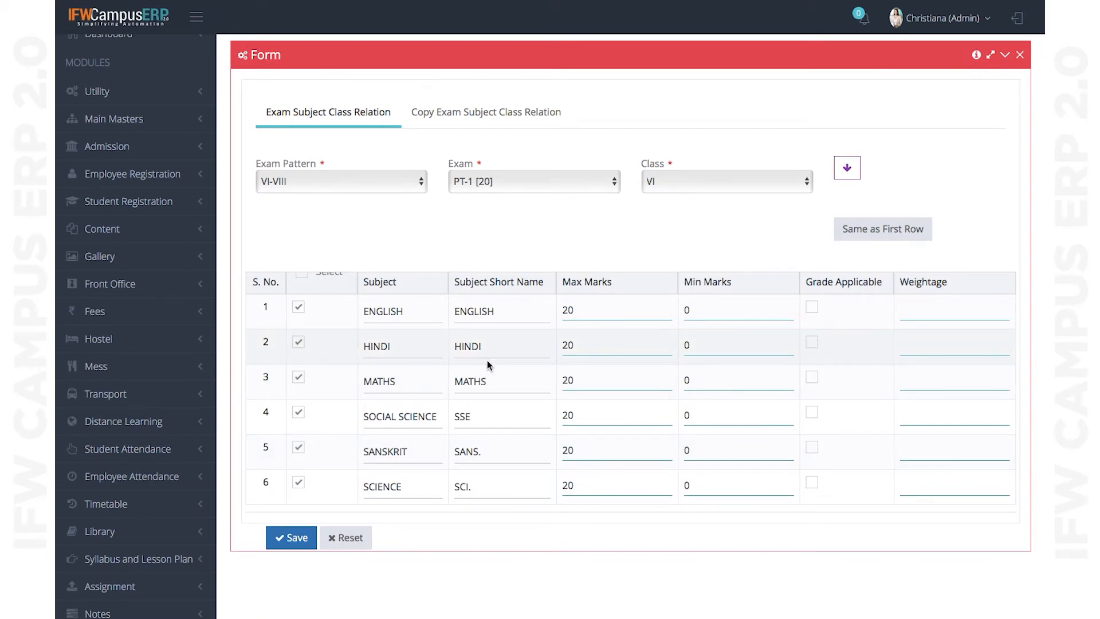
left_click(128, 120)
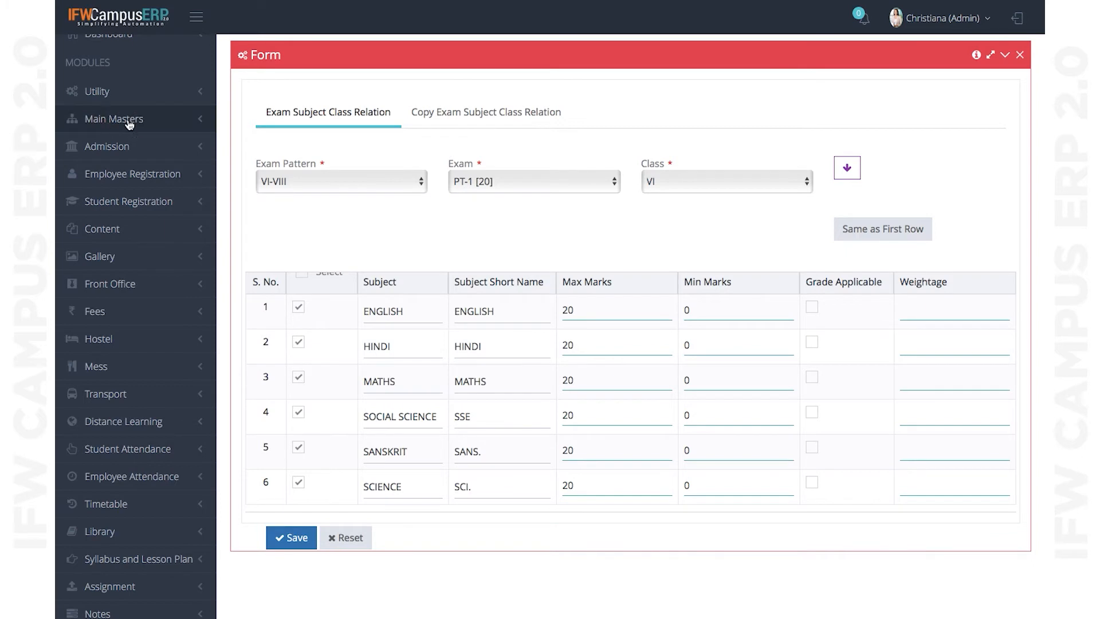
left_click(123, 243)
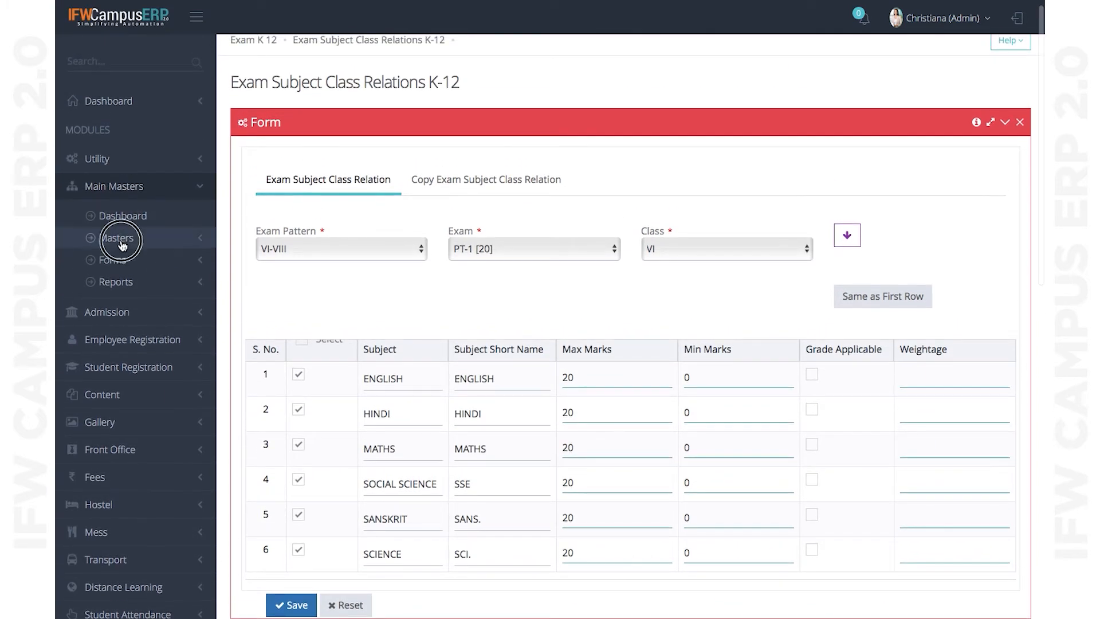
scroll(136, 401, "down", 3)
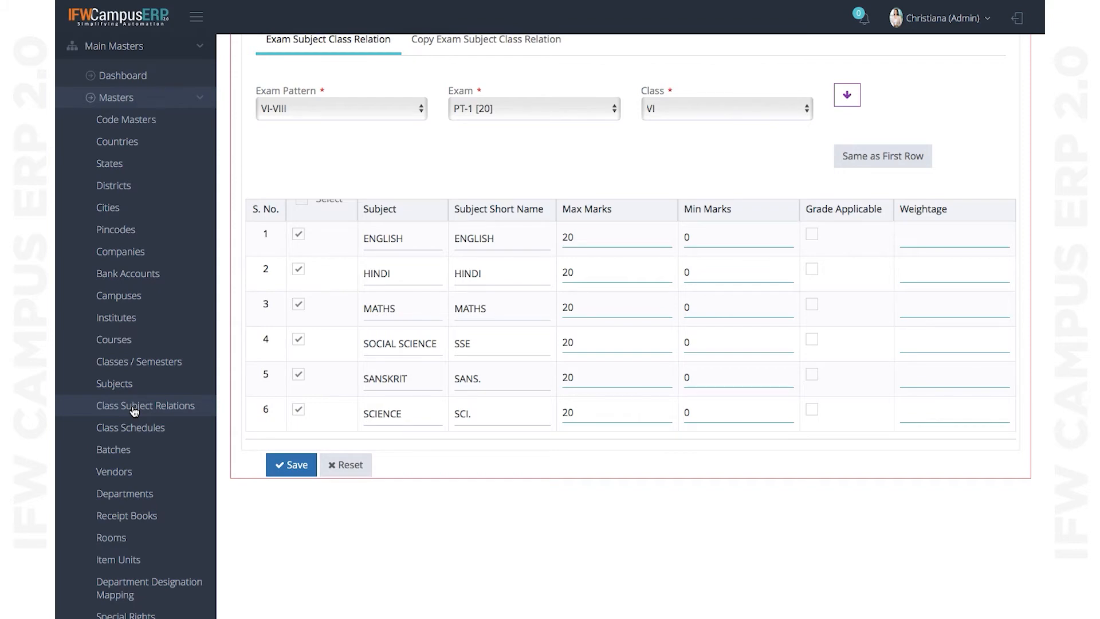
scroll(134, 412, "up", 5)
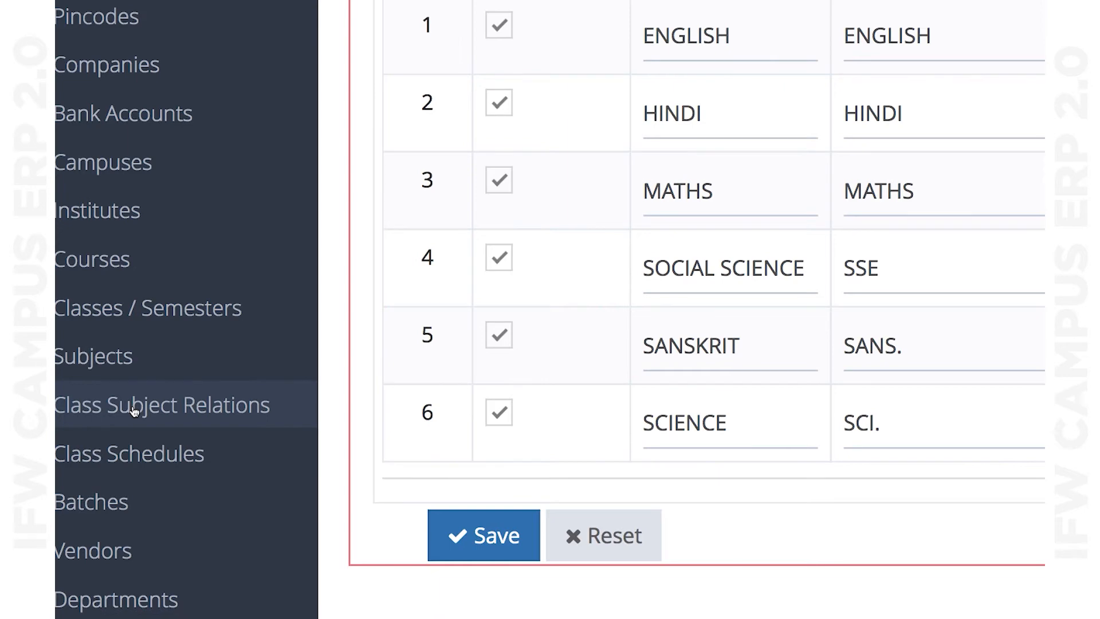
scroll(134, 411, "down", 5)
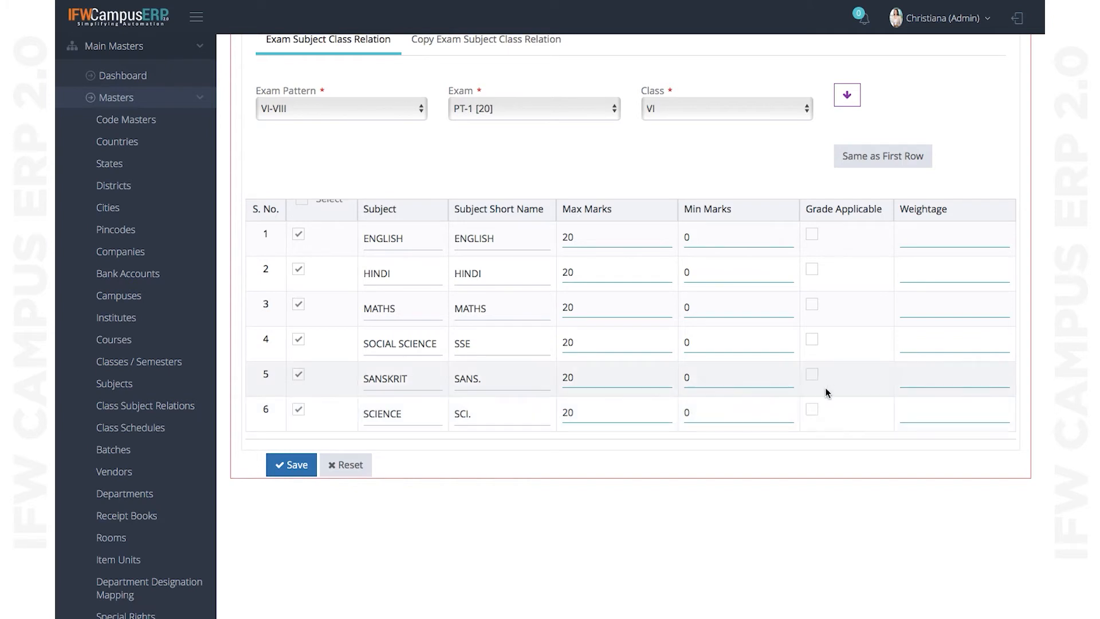
- Leave SCIENCE not grade applicable and switch to the Copy Exam Subject Class Relation tab
left_click(812, 409)
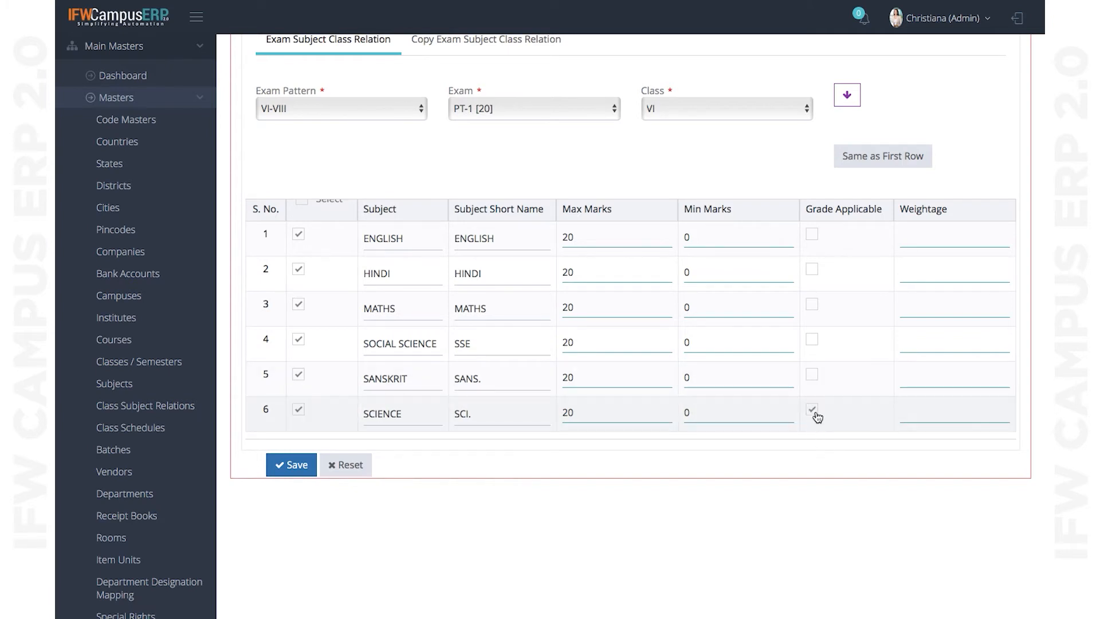
left_click(814, 417)
scroll(705, 317, "up", 1)
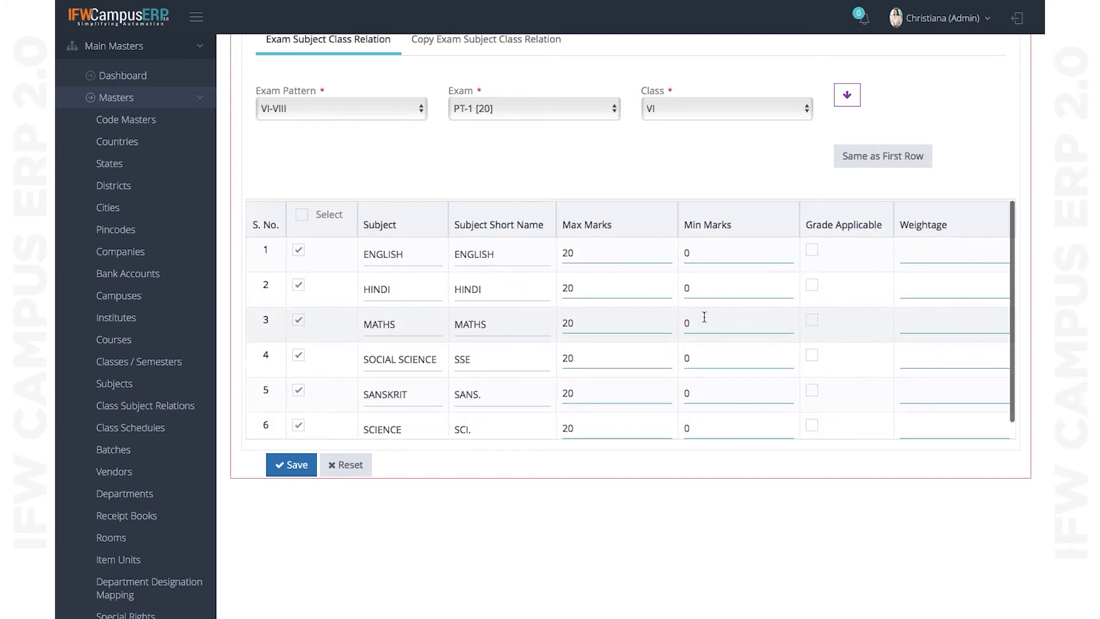
scroll(585, 165, "up", 2)
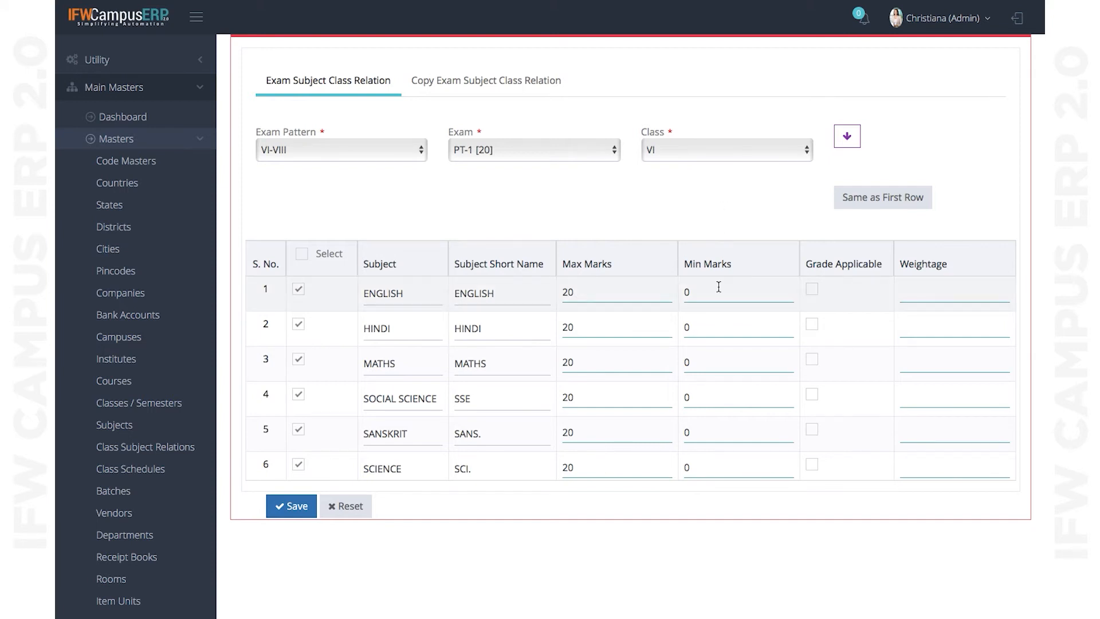
left_click(512, 88)
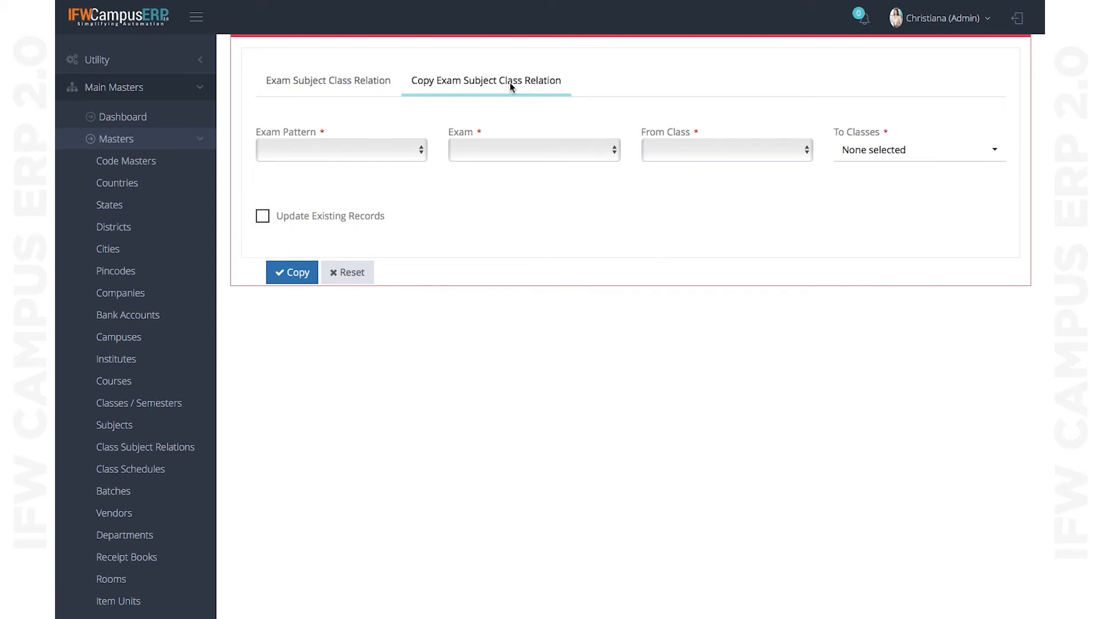
- Choose the VI-VIII pattern and PT-1 [20] exam for copying relations
left_click(367, 148)
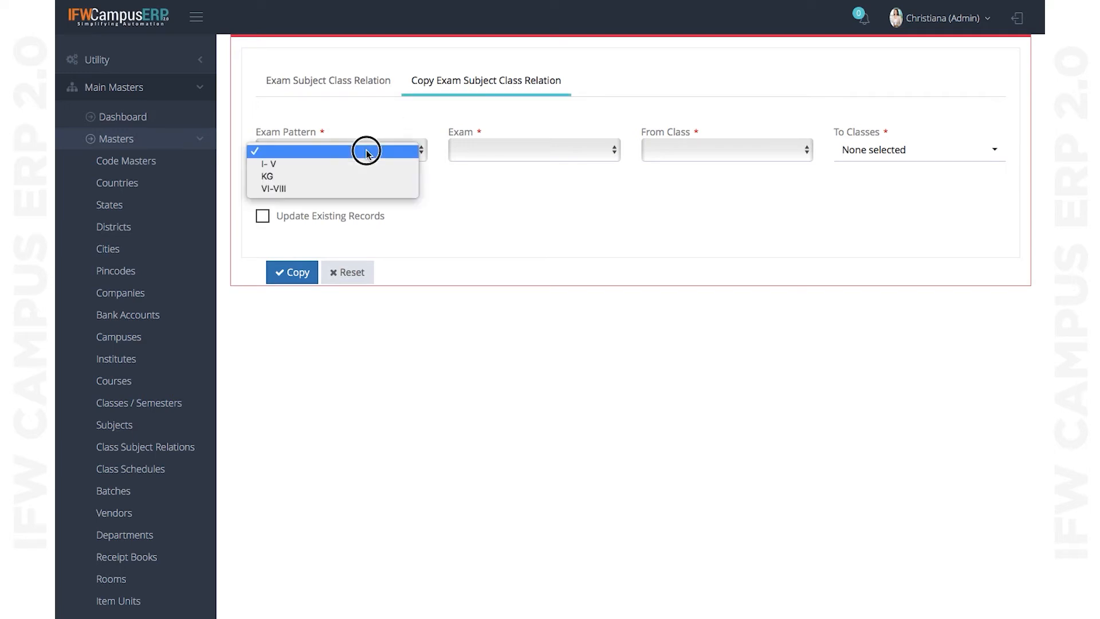
left_click(307, 188)
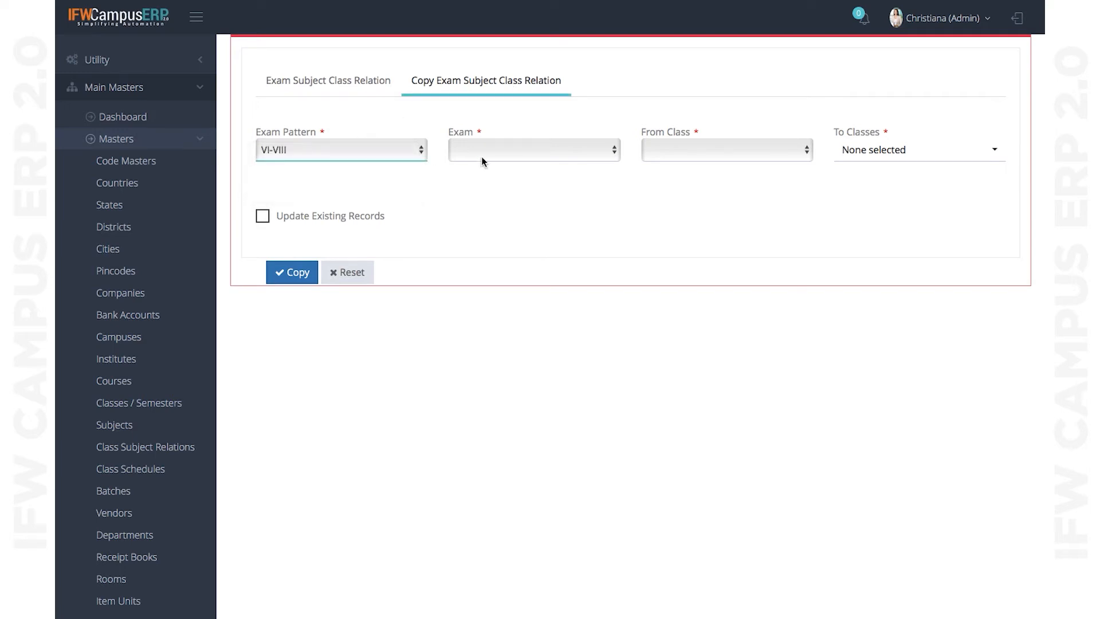
left_click(514, 155)
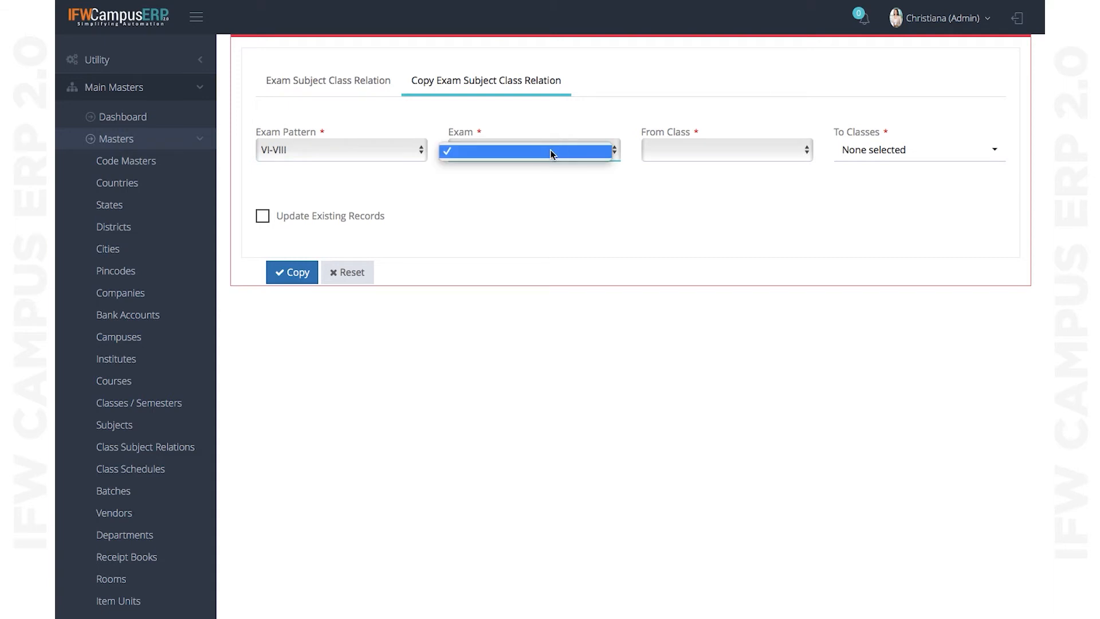
left_click(564, 153)
left_click(579, 153)
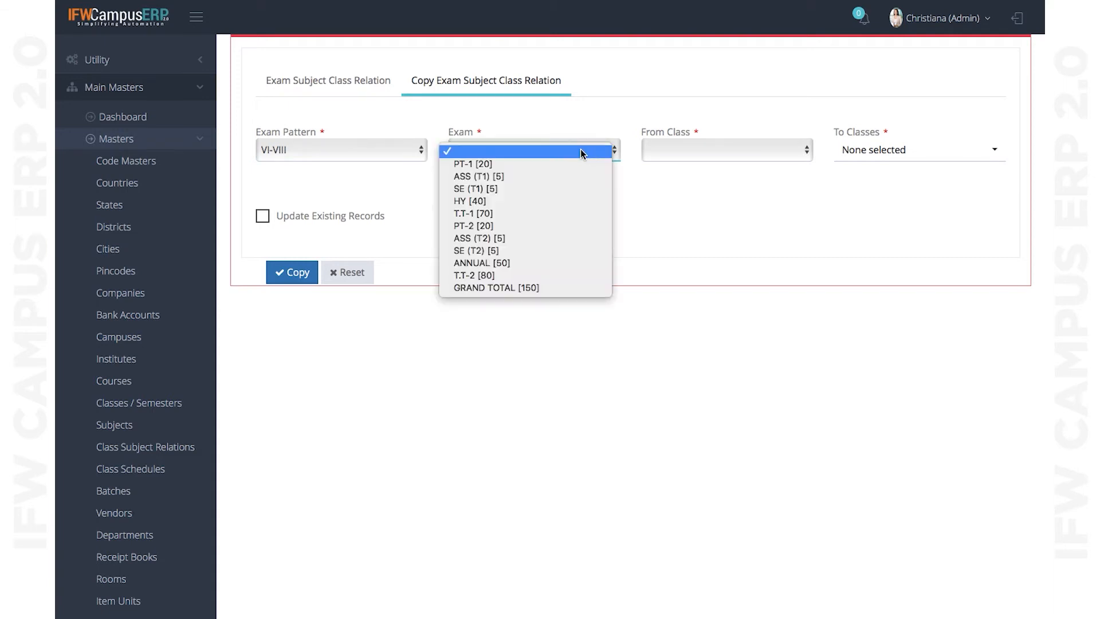
left_click(537, 167)
- Set From Class VI and tick VII in To Classes, then return to the relation tab
left_click(729, 154)
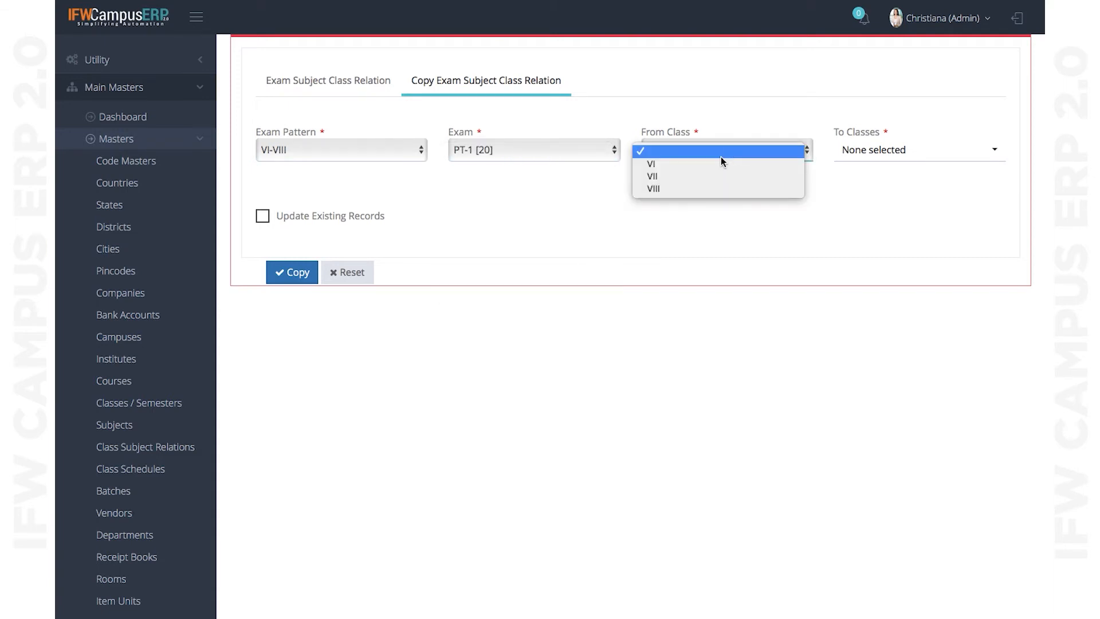
left_click(694, 179)
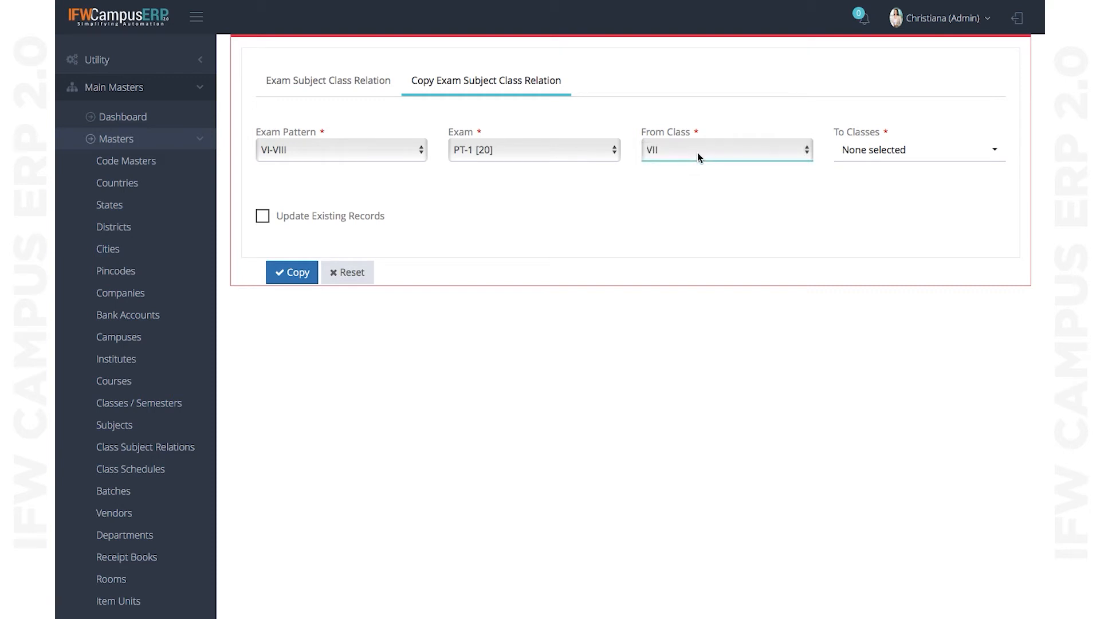
left_click(700, 157)
left_click(682, 143)
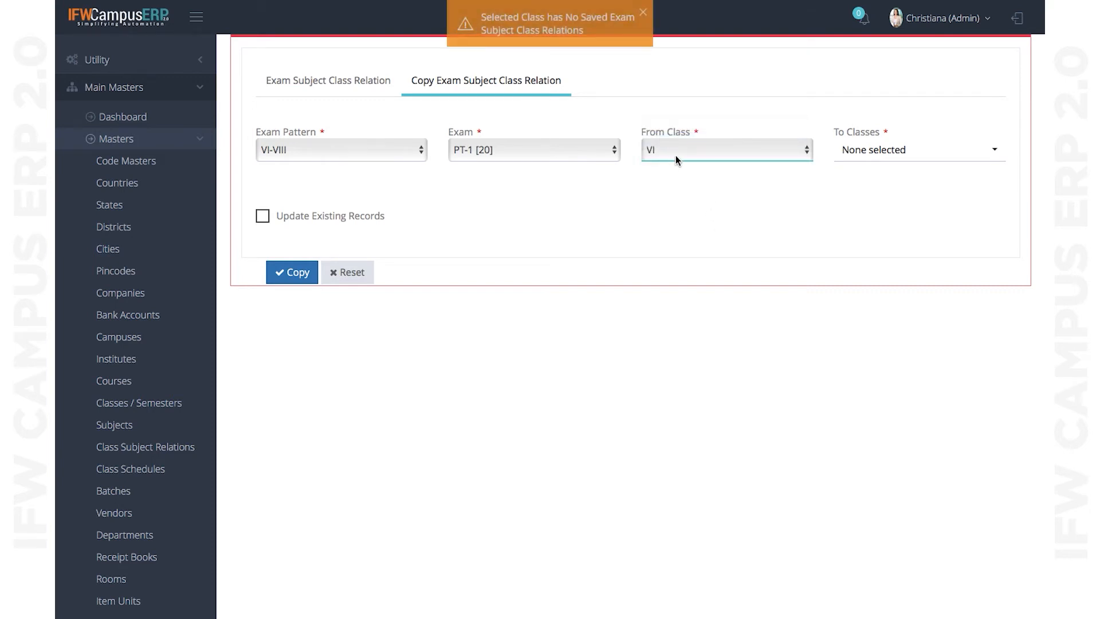
left_click(890, 152)
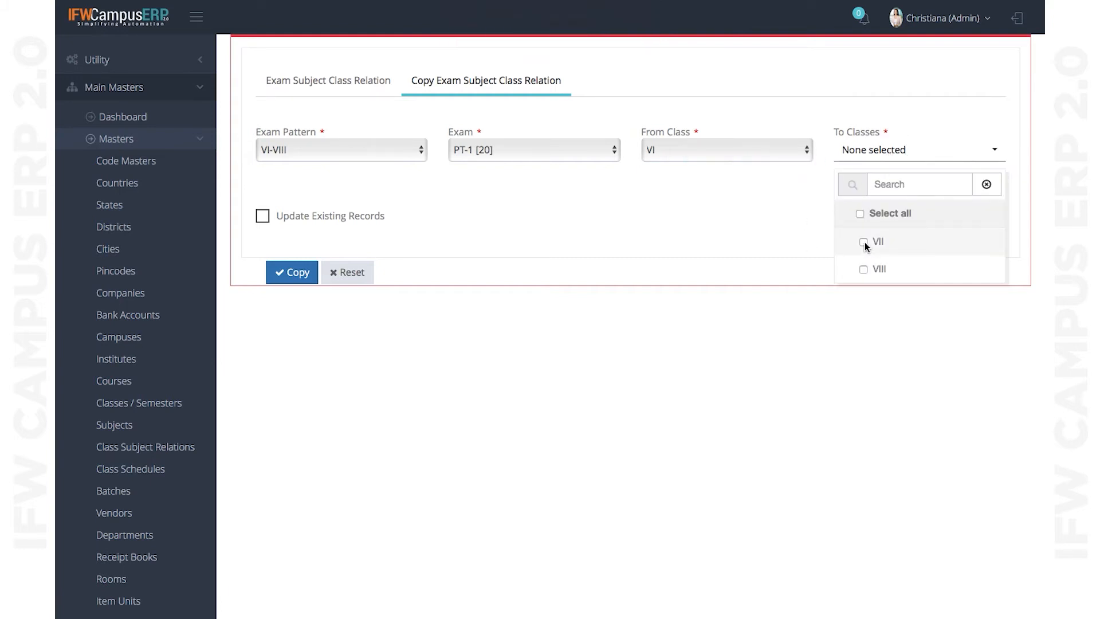
left_click(863, 242)
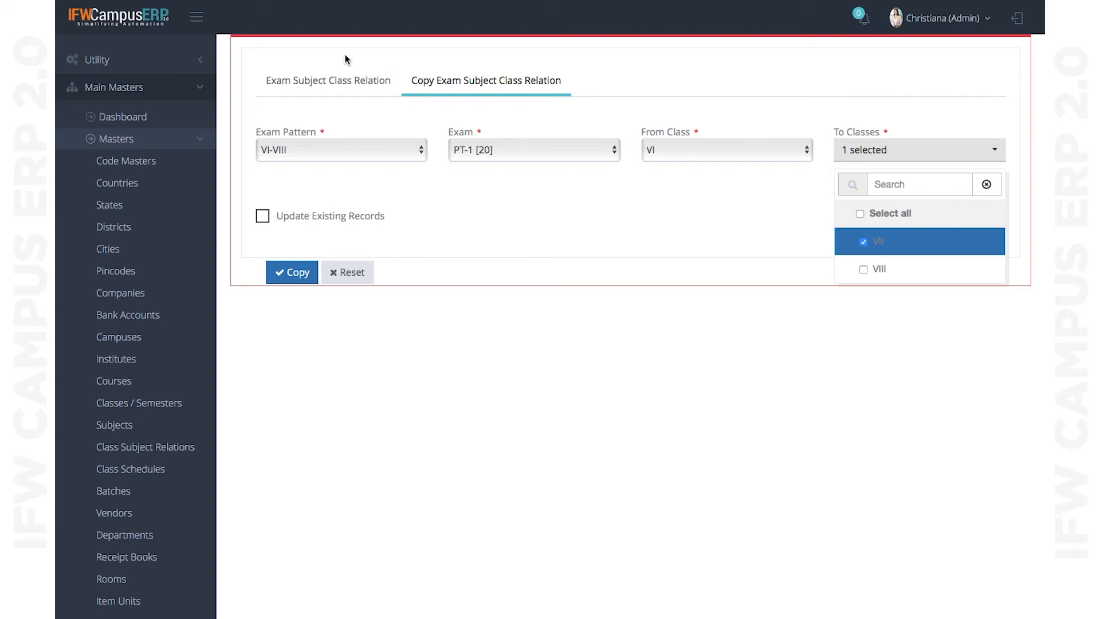
left_click(332, 81)
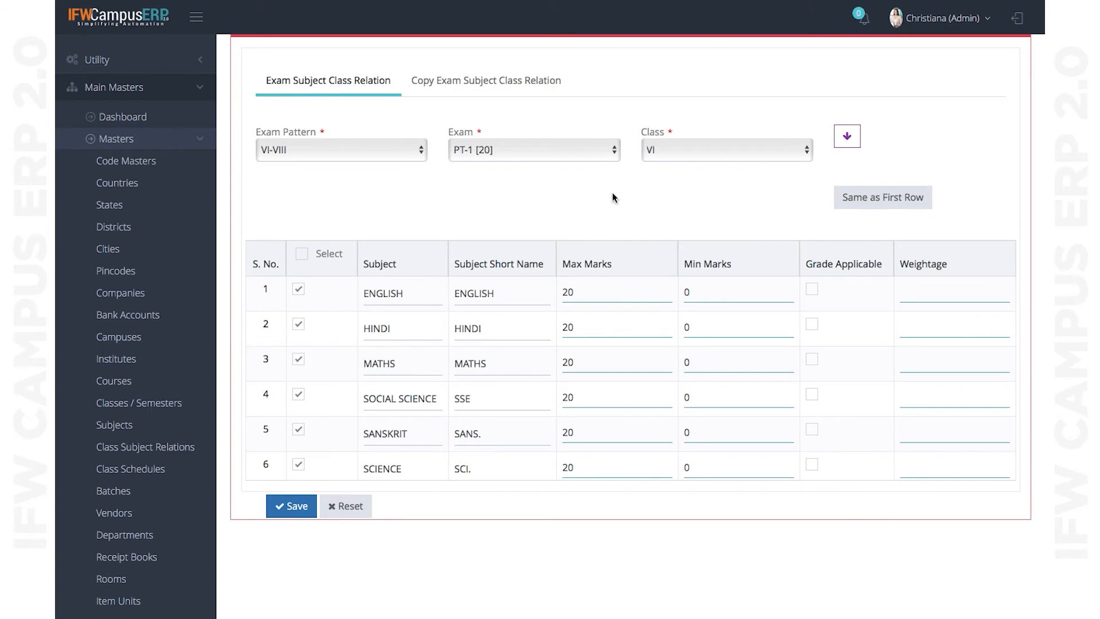
- Select exam ASS (T1) [5] for class VI, keeping max marks 5 and min 0 per subject
left_click(542, 150)
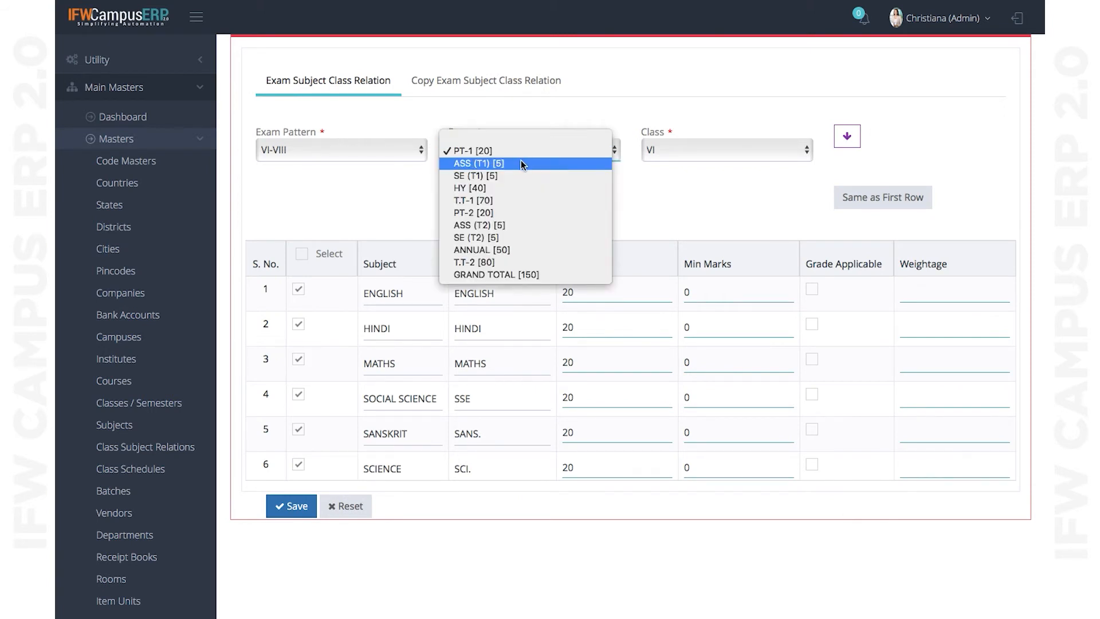
left_click(516, 163)
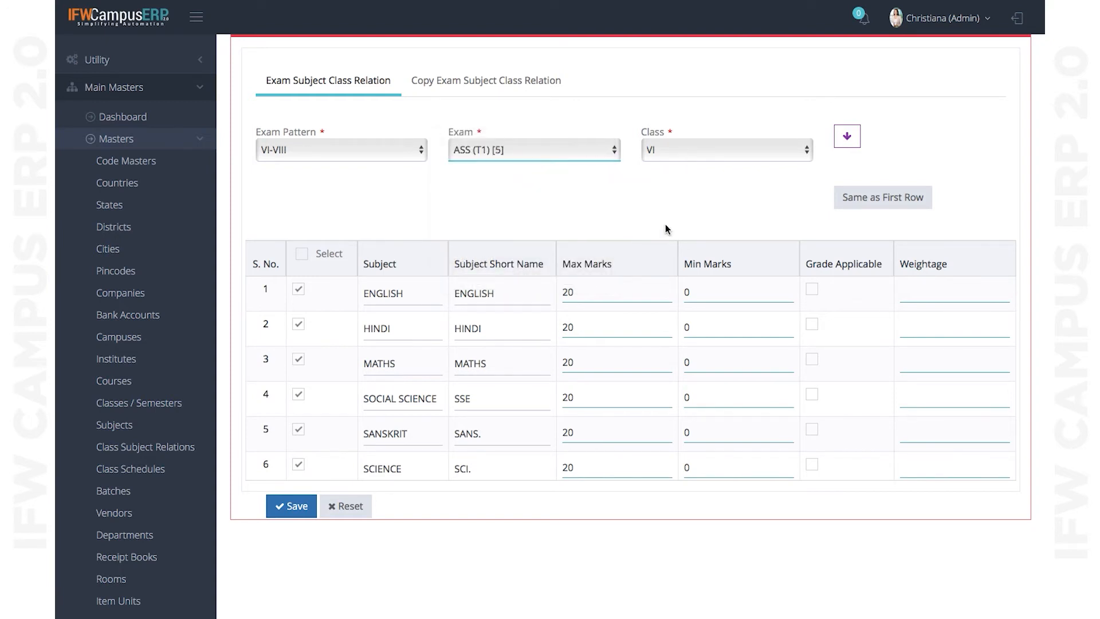
left_click(704, 156)
left_click(686, 153)
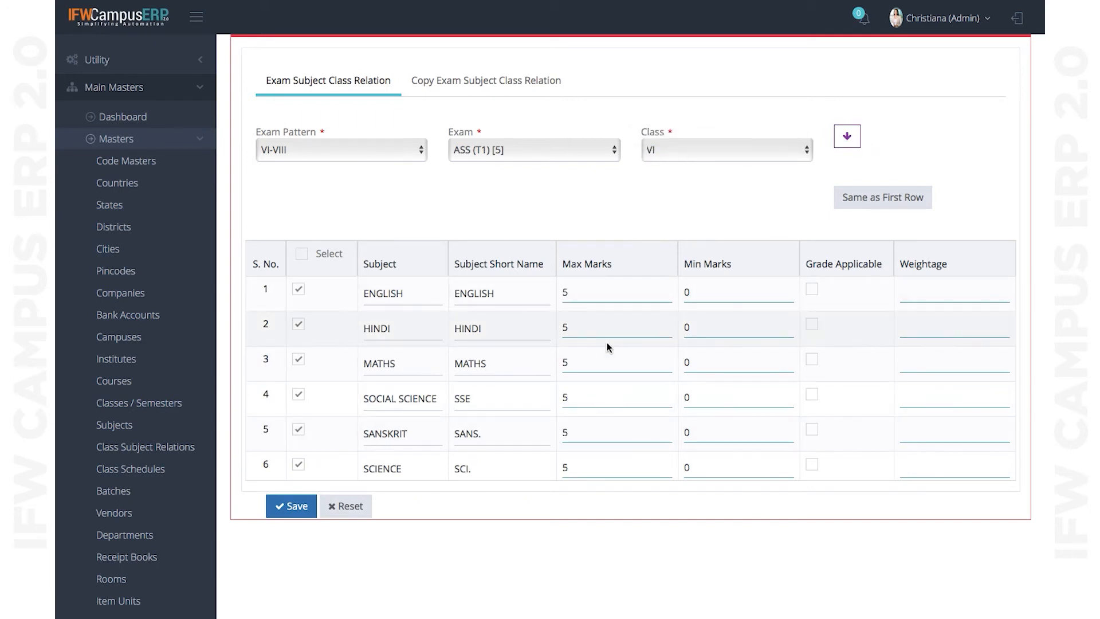
left_click(563, 158)
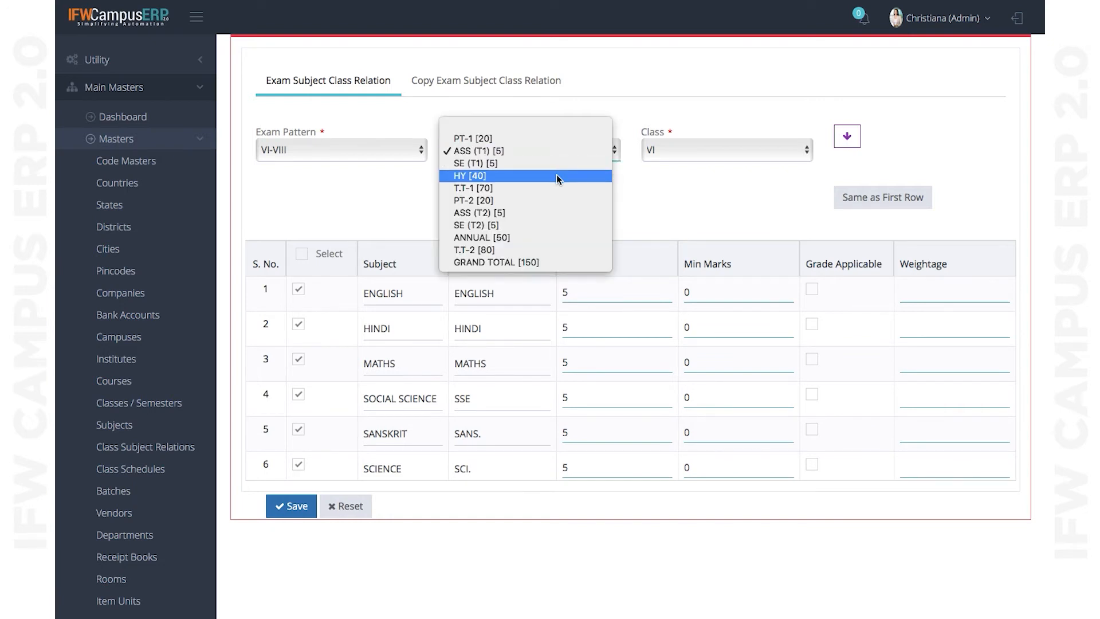
left_click(700, 209)
scroll(700, 209, "up", 3)
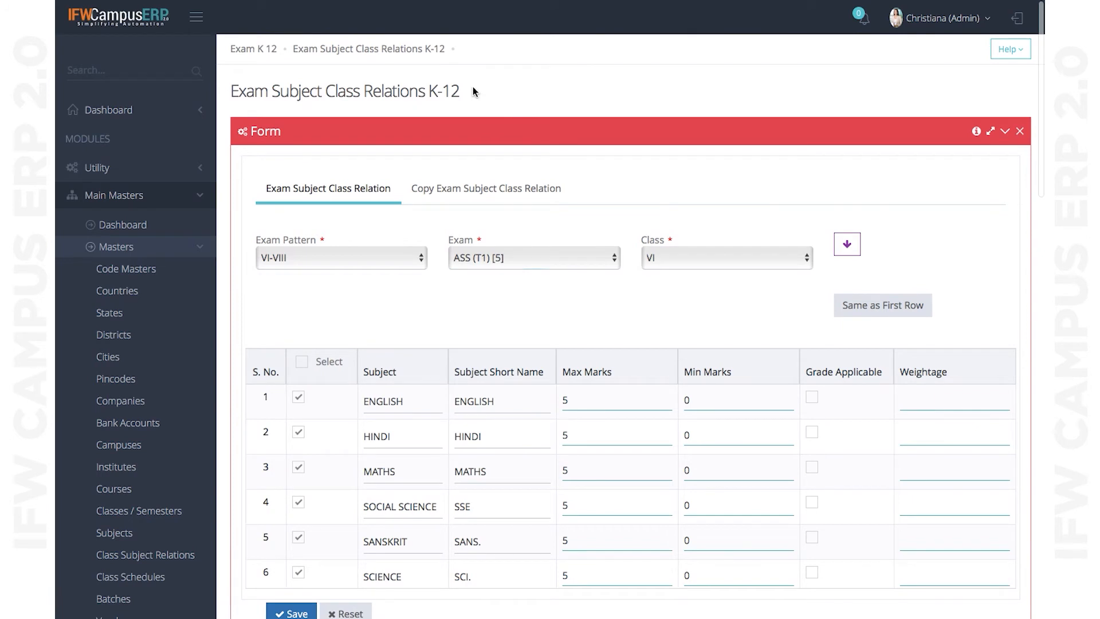
- Reload, then search Exam Subject Evaluation K-12 for pattern VI-VIII and exam T.T-1 [70]
key("super+r")
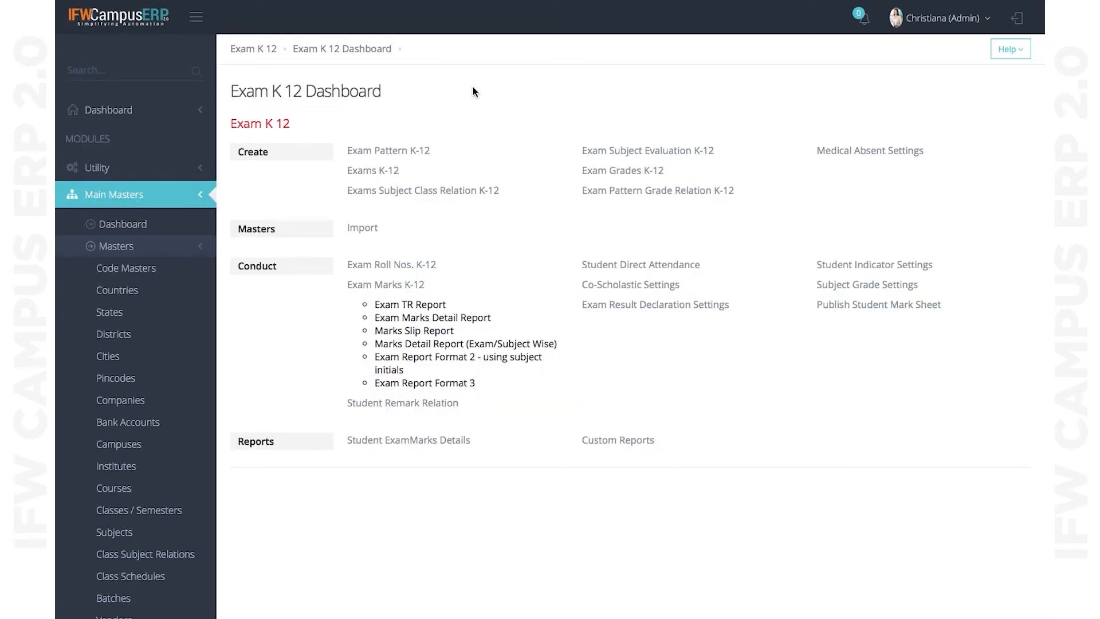
left_click(657, 158)
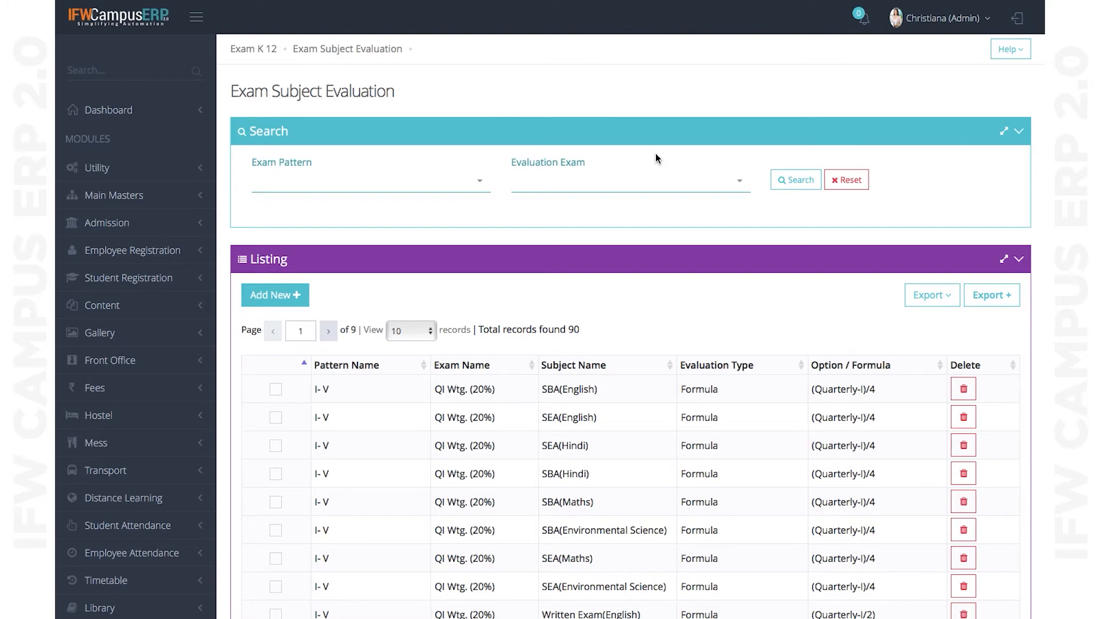
left_click(456, 193)
scroll(395, 200, "up", 10)
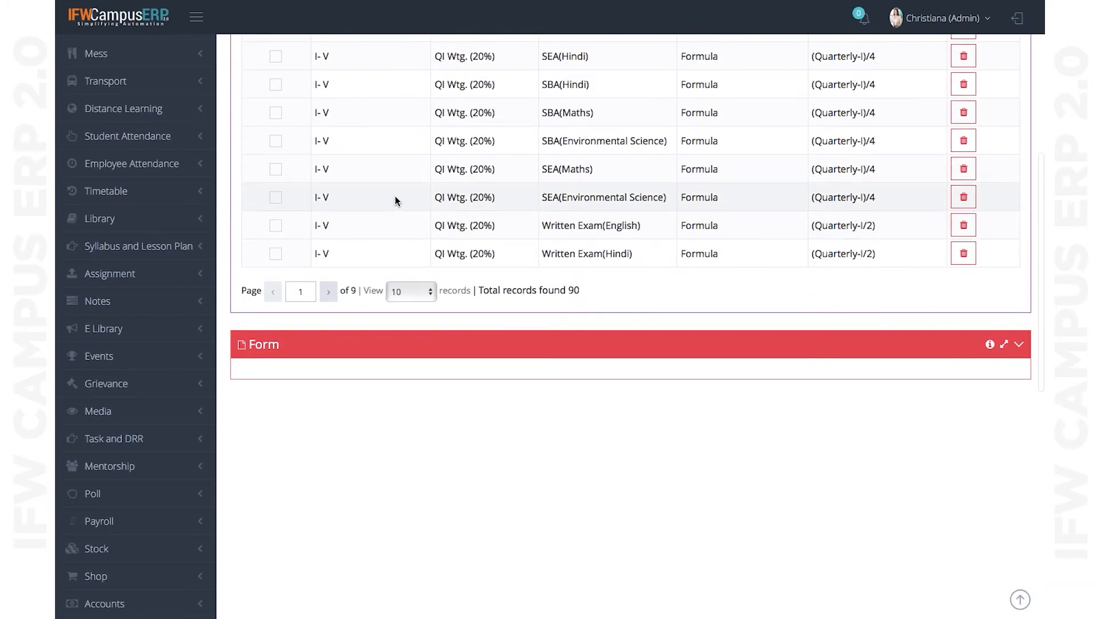
left_click(389, 186)
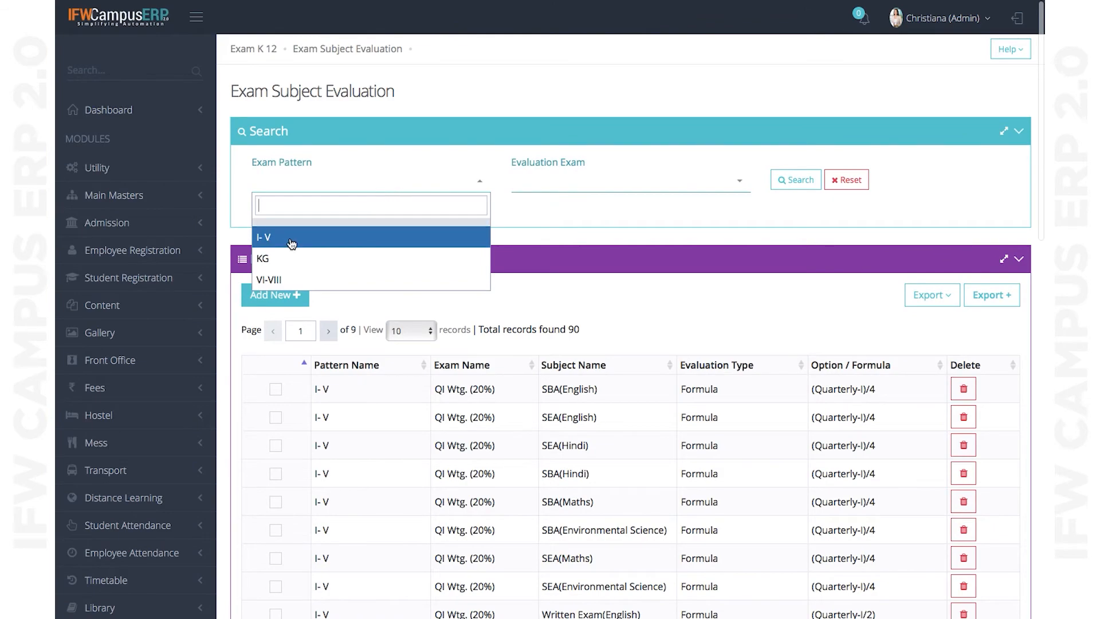
left_click(291, 237)
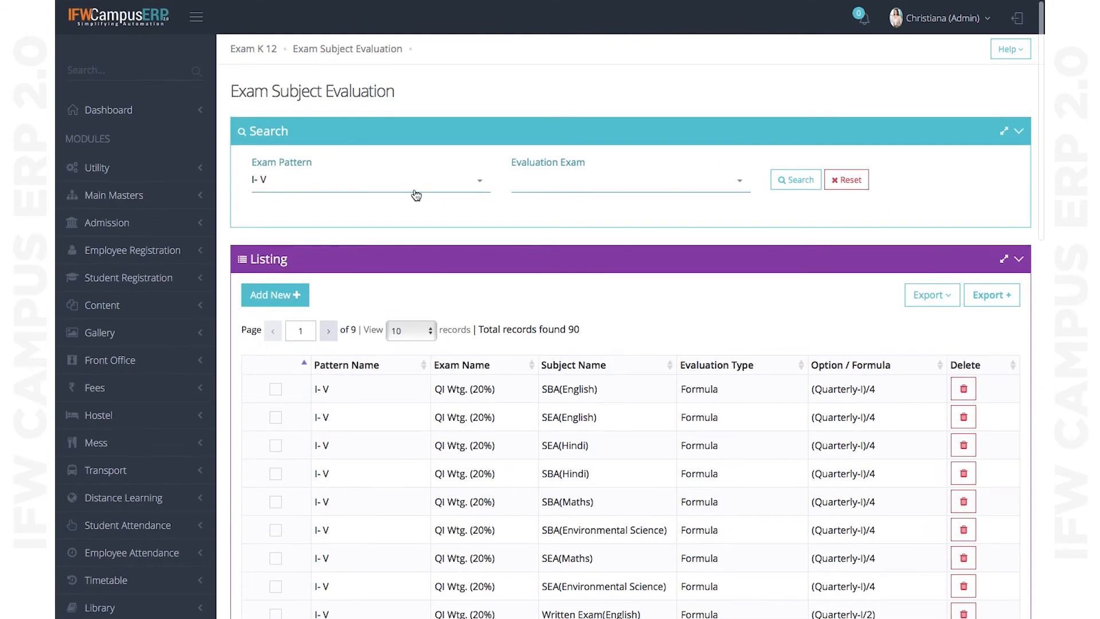
left_click(416, 189)
left_click(306, 280)
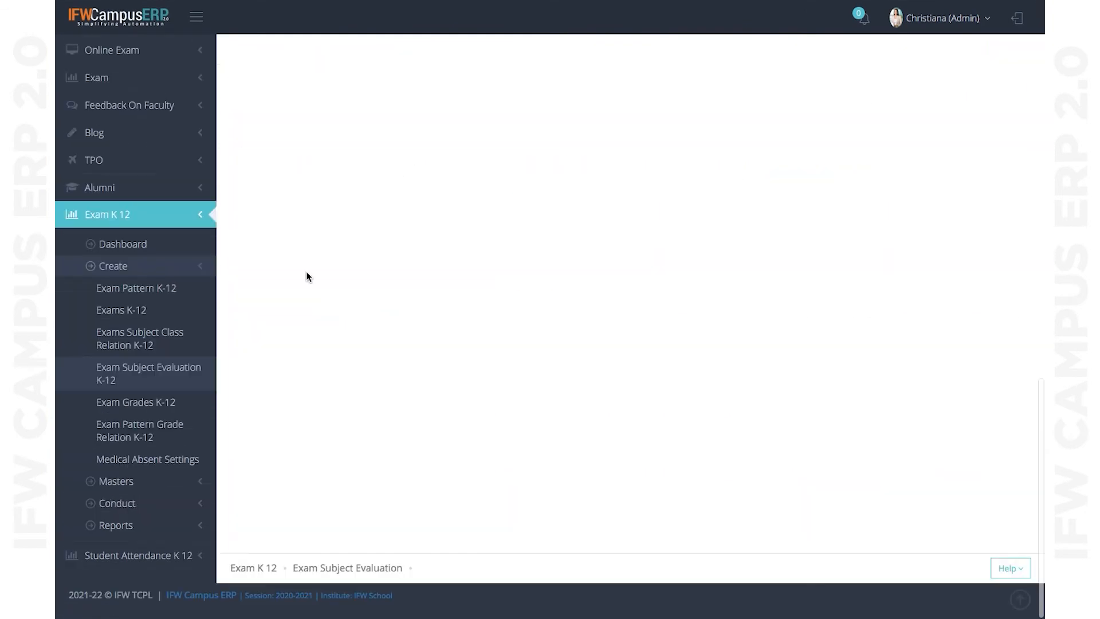
left_click(571, 189)
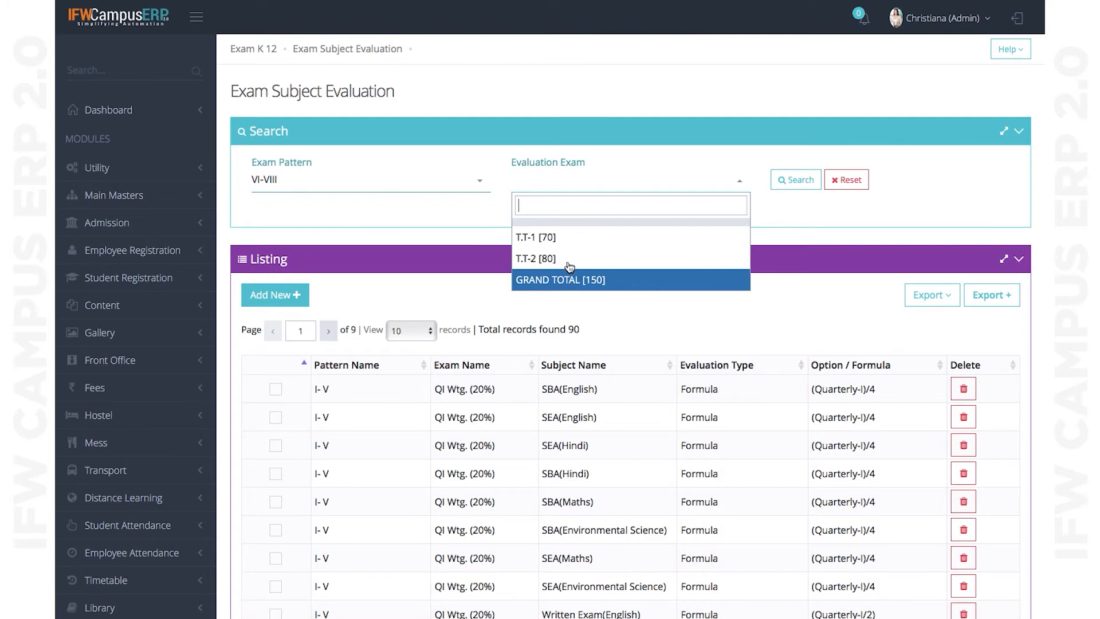
left_click(565, 236)
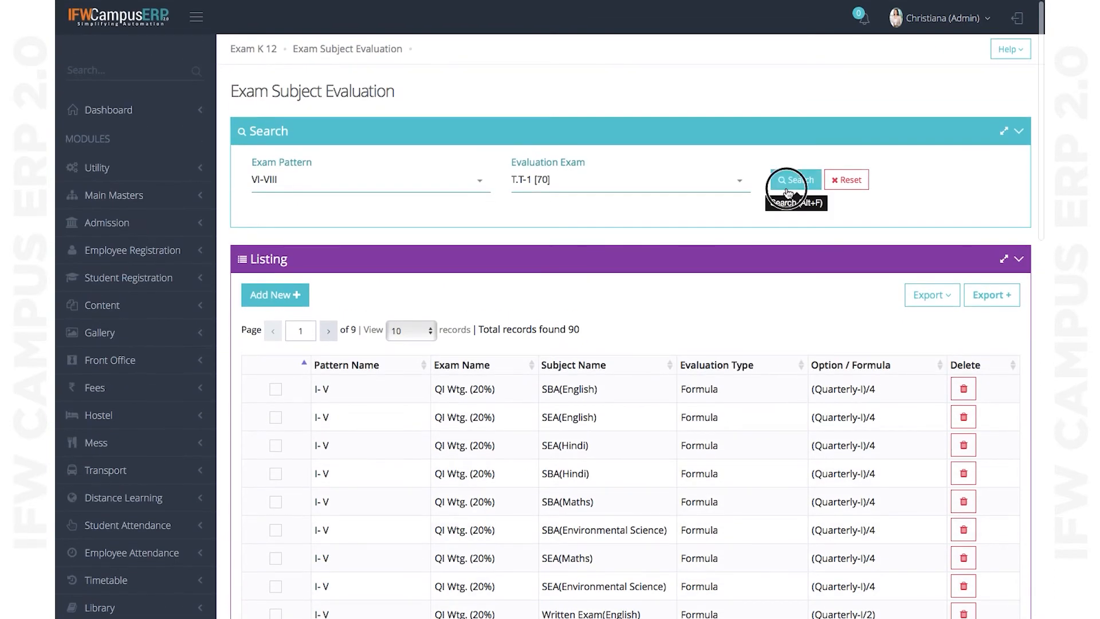
left_click(796, 180)
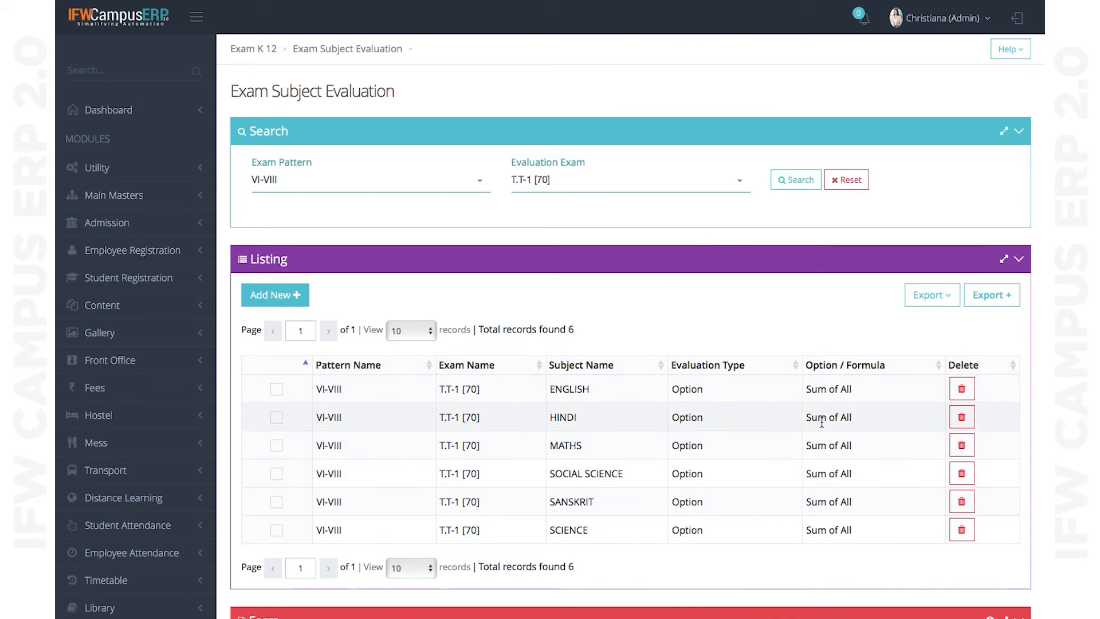
scroll(577, 372, "down", 1)
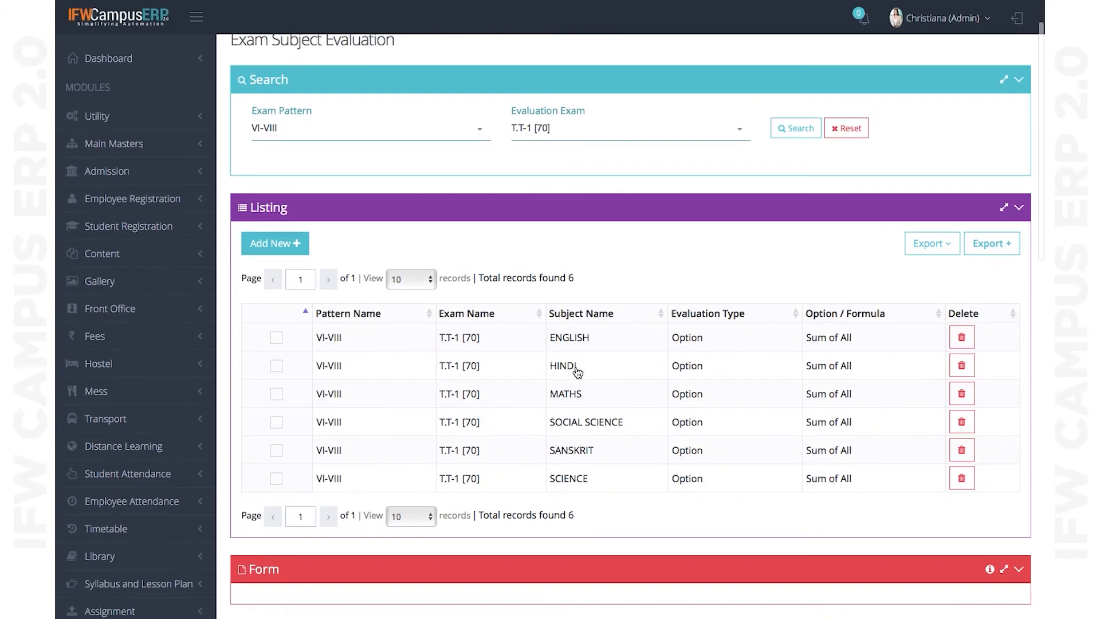
- Load the ENGLISH evaluation record and re-select T.T-1 [70] as its exam
left_click(276, 344)
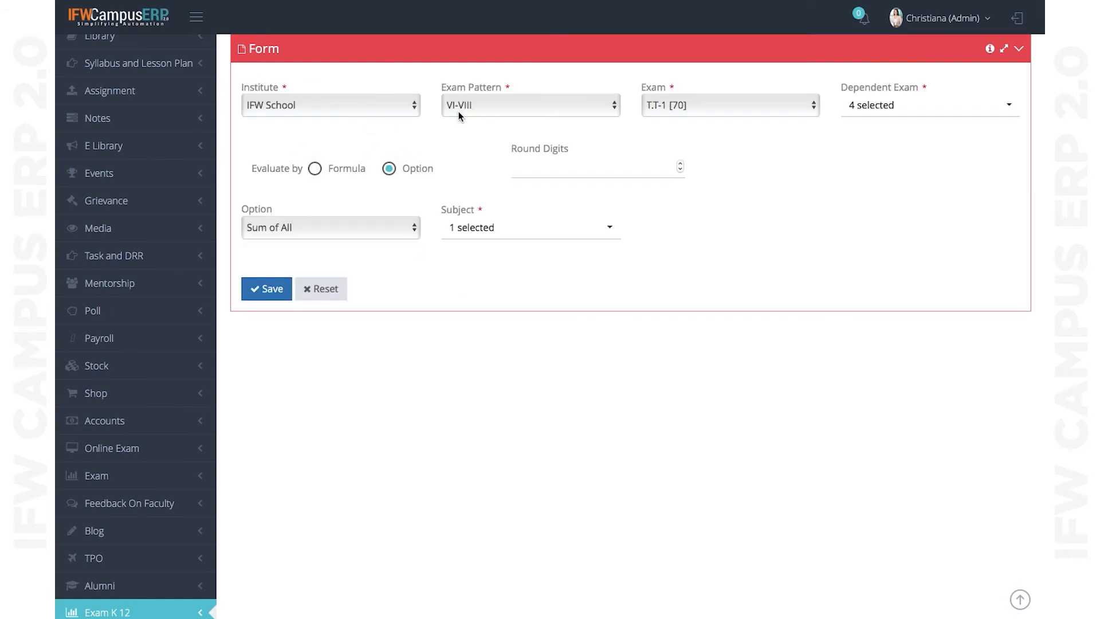
left_click(719, 118)
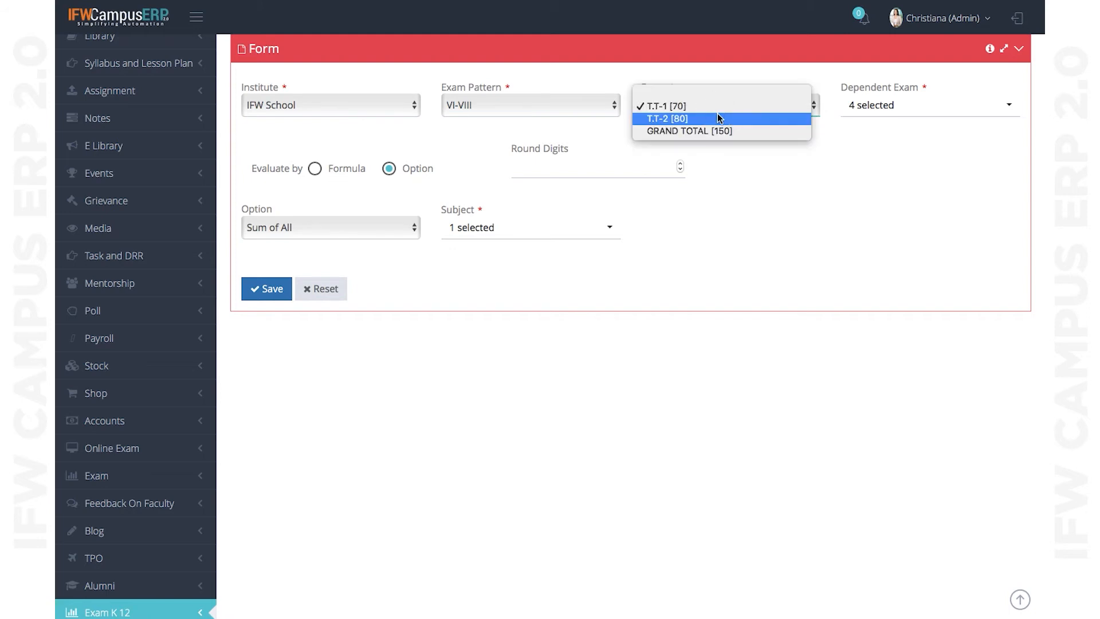
left_click(720, 119)
left_click(770, 103)
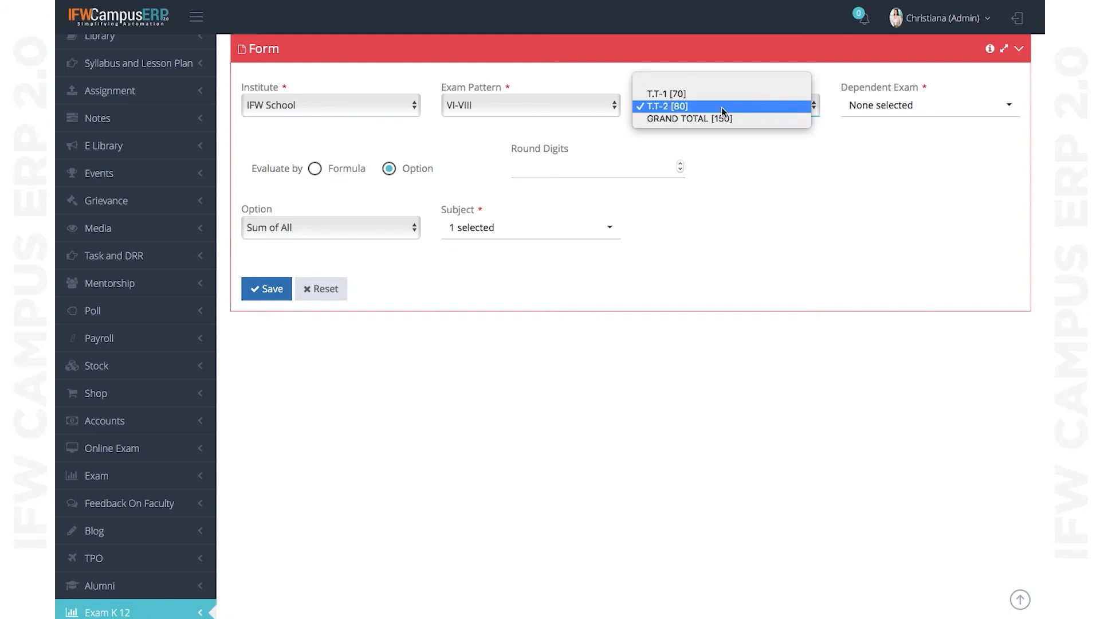
left_click(700, 95)
- Tick PT-1 [20], ASS (T1) [5], SE (T1) [5] and HY [40] as dependent exams
left_click(885, 106)
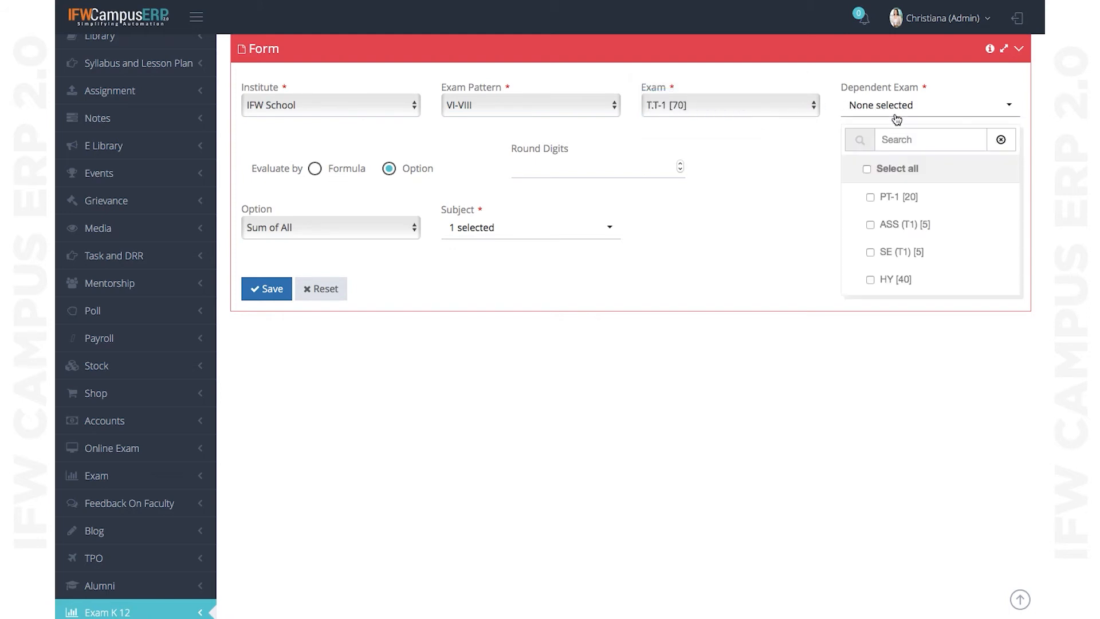
left_click(900, 205)
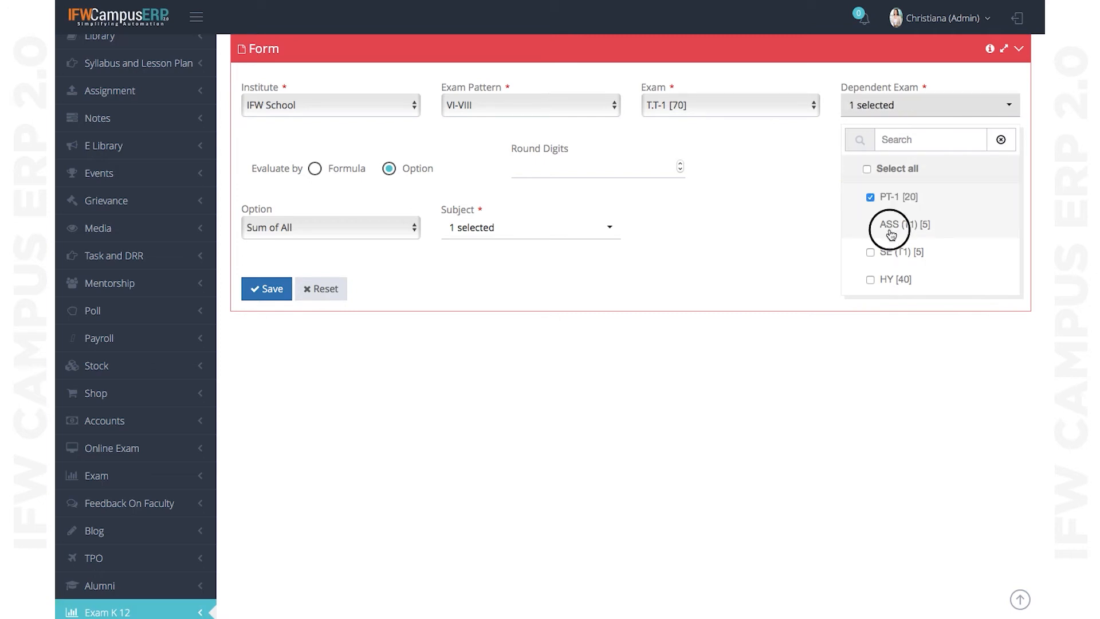
left_click(890, 230)
left_click(888, 261)
left_click(889, 281)
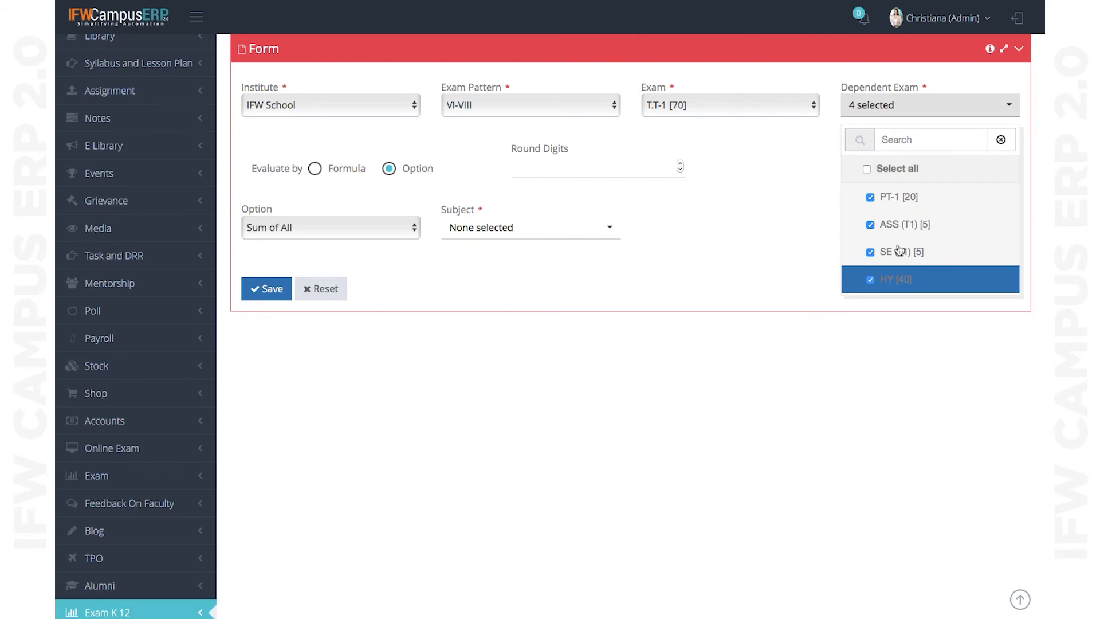
scroll(900, 251, "down", 1)
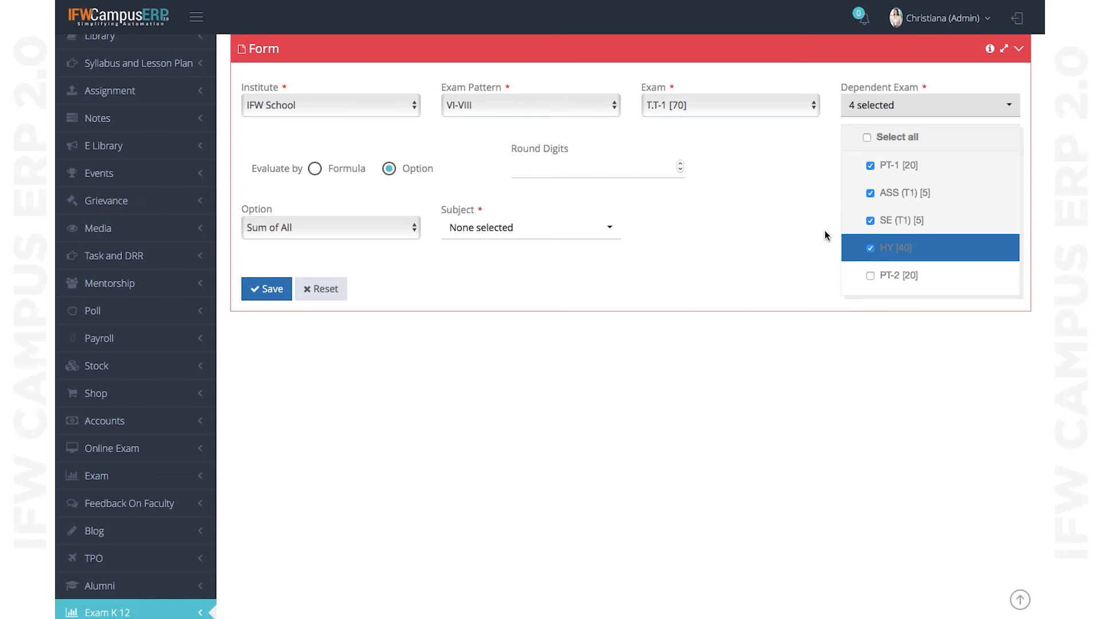
left_click(768, 271)
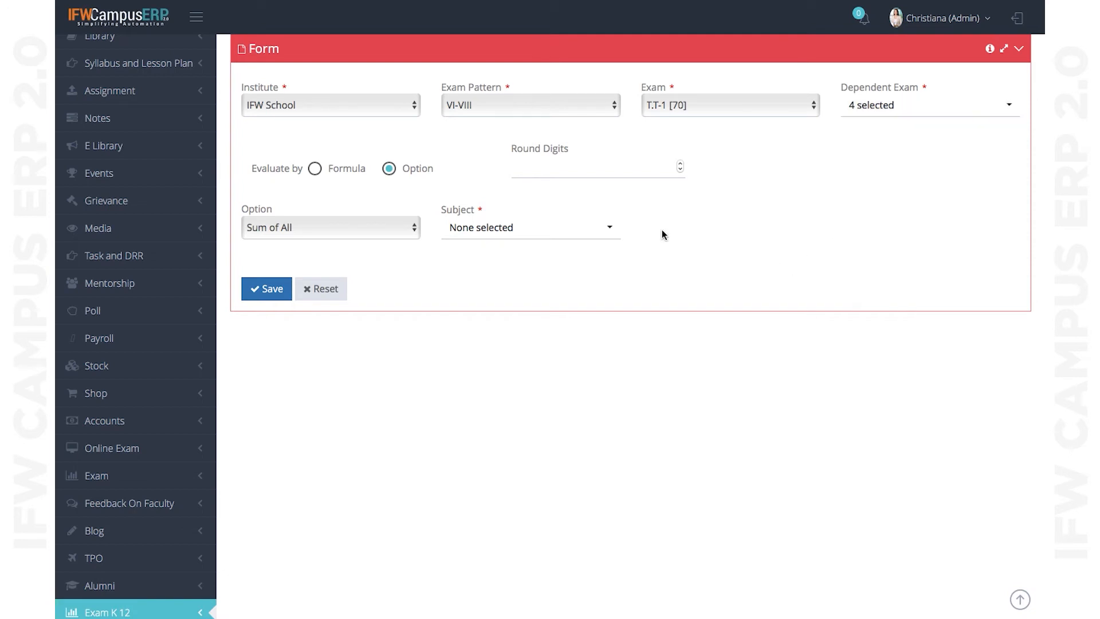
- Leave the option at Sum of All, then switch the evaluation to Formula
left_click(349, 236)
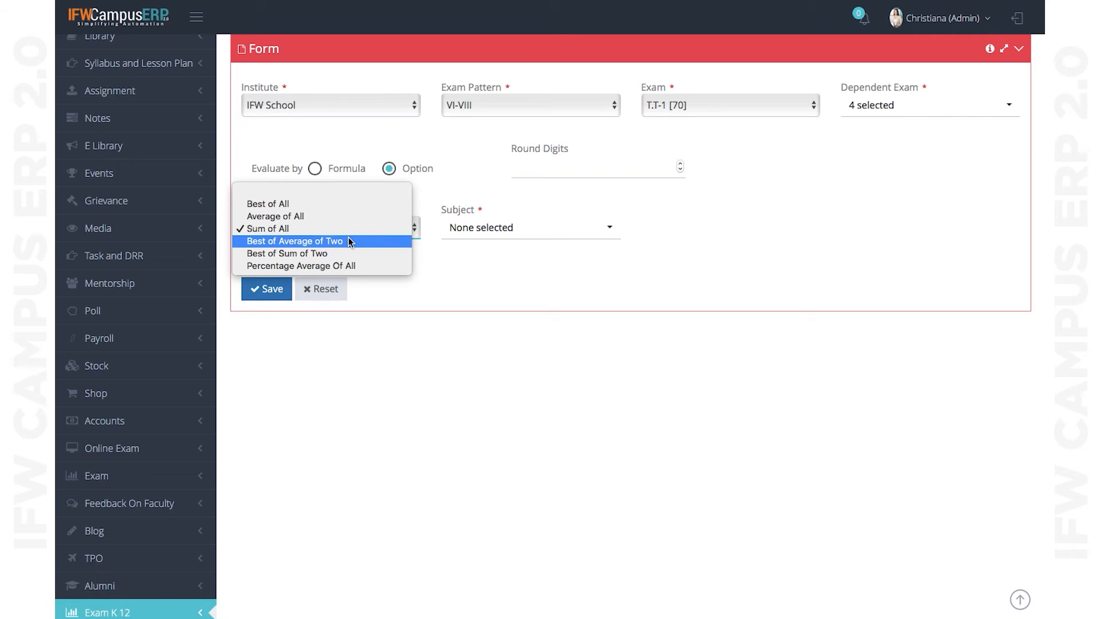
left_click(540, 291)
left_click(367, 230)
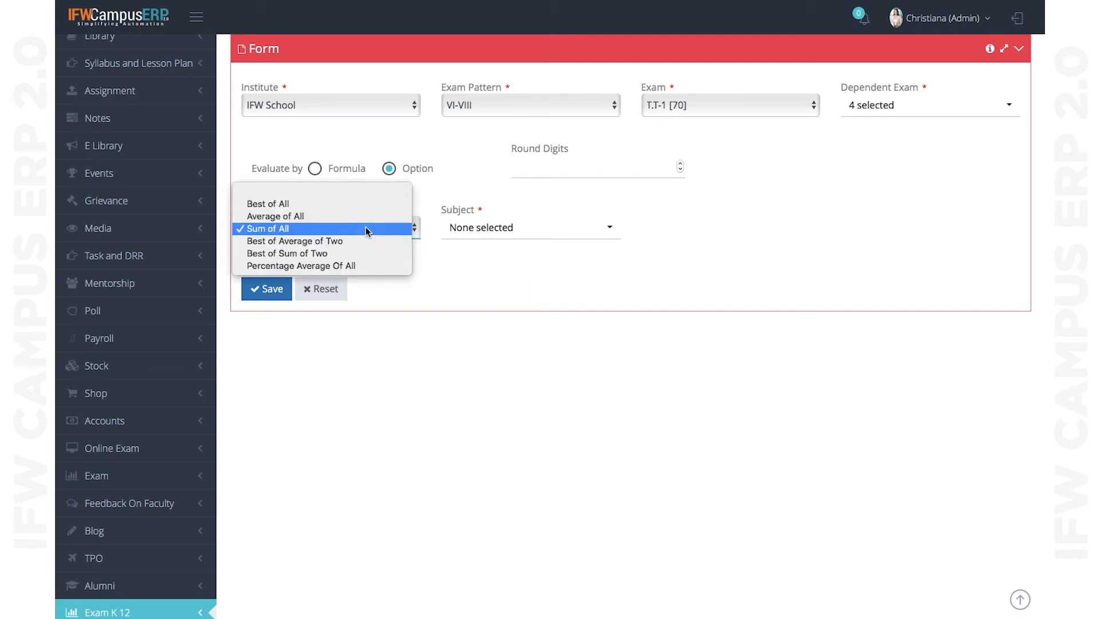
left_click(477, 270)
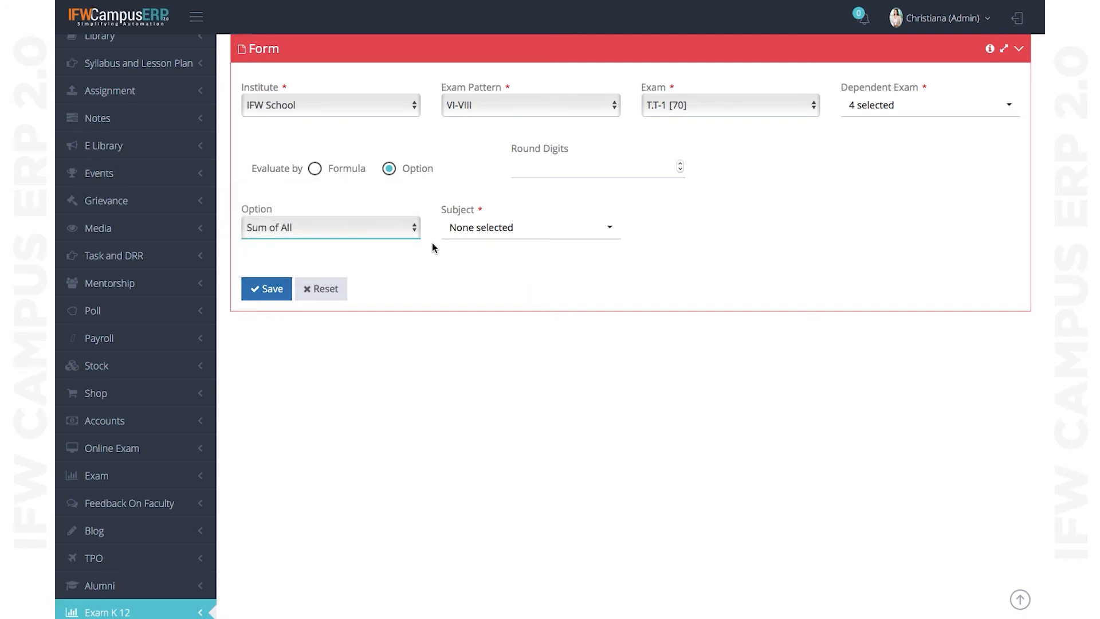
left_click(317, 175)
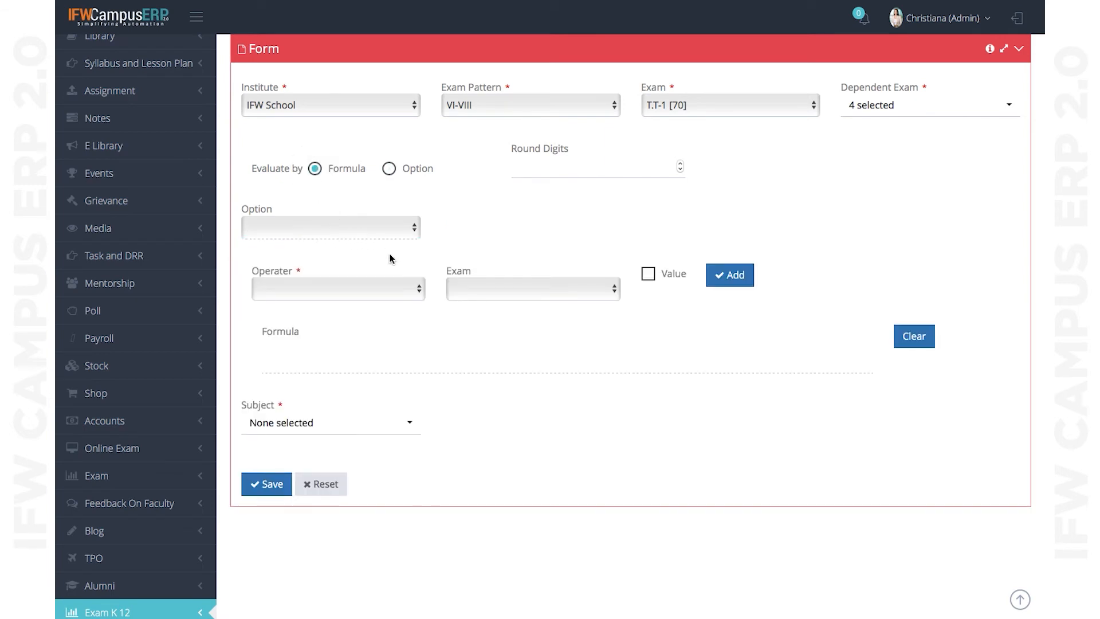
- Try the formula with operator '(' and exam ASS (T1) [5], then view the subject checklist
left_click(353, 294)
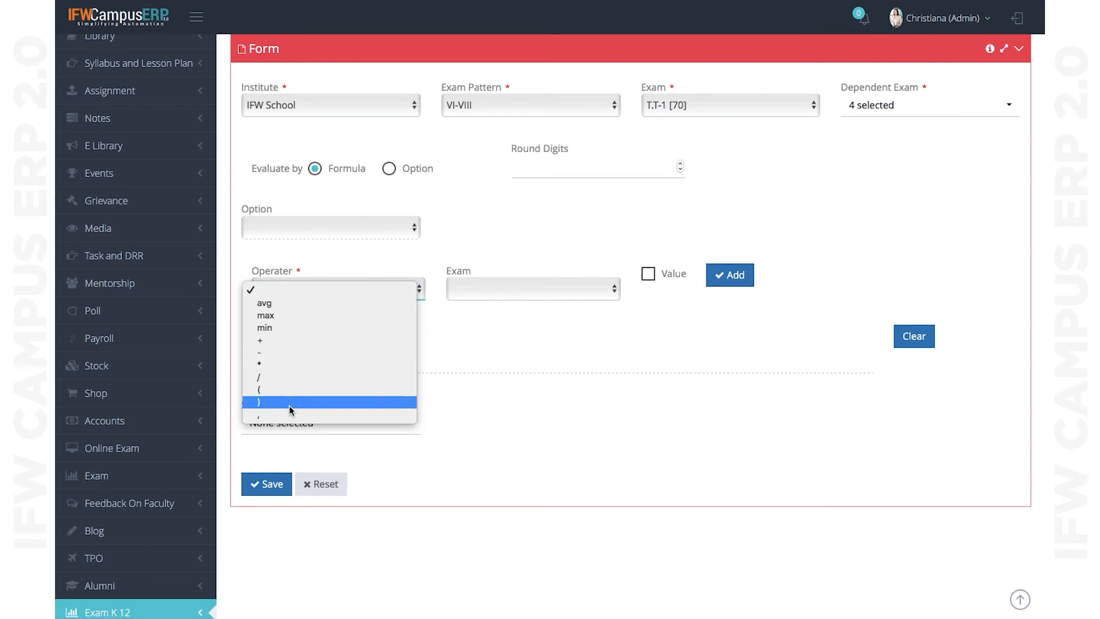
left_click(287, 389)
left_click(533, 295)
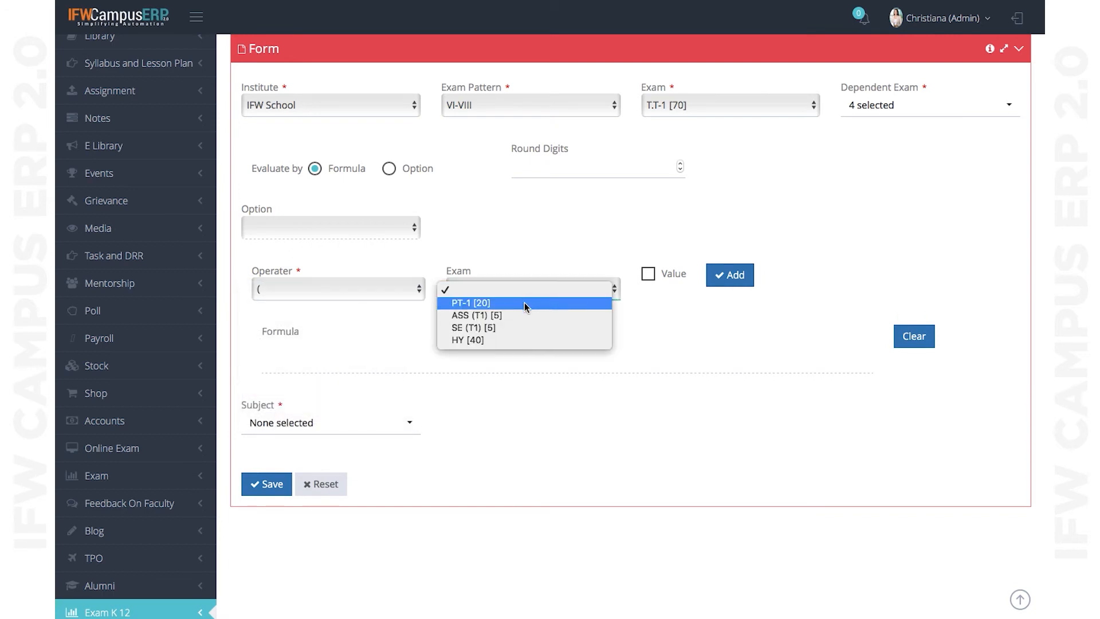
left_click(475, 316)
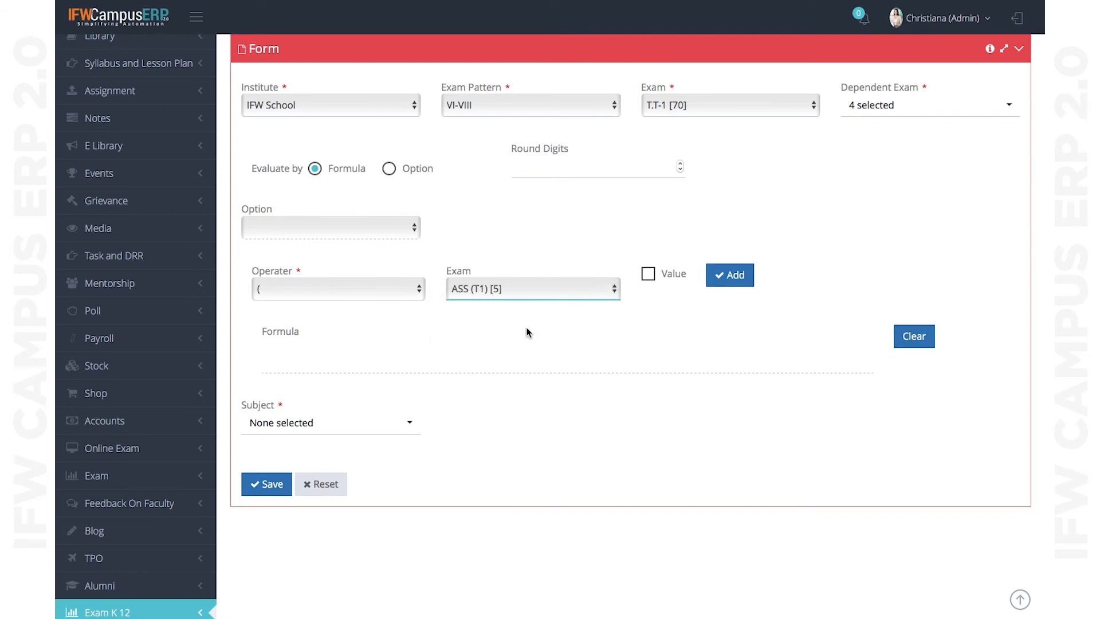
left_click(326, 432)
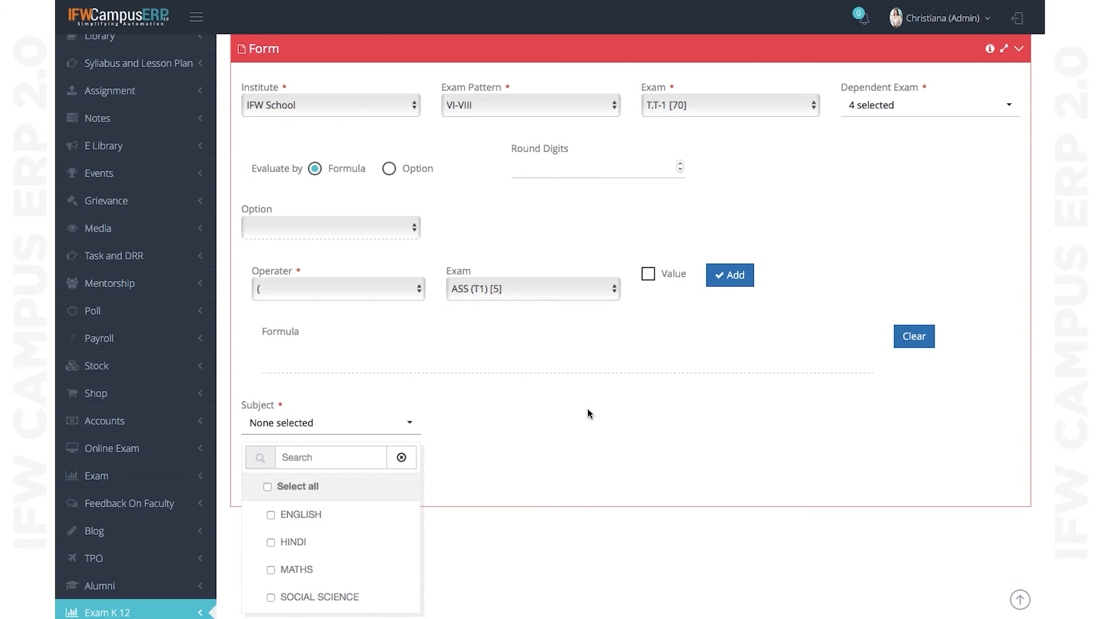
- Switch the ENGLISH evaluation back to Option, leaving its option choice unchanged
left_click(389, 169)
left_click(364, 231)
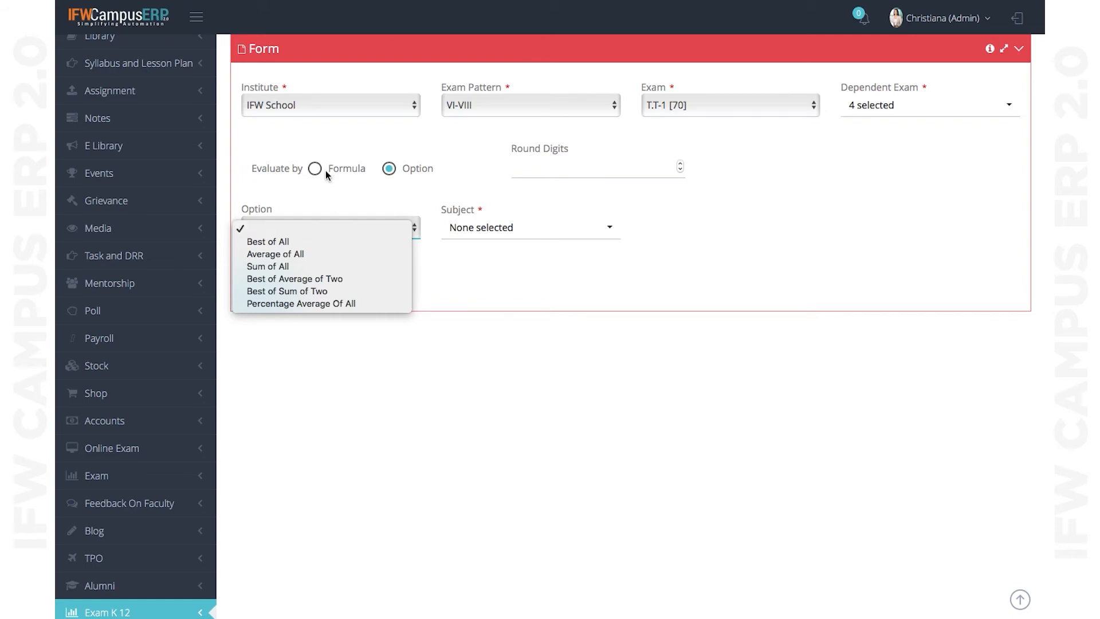
left_click(551, 280)
scroll(553, 283, "up", 10)
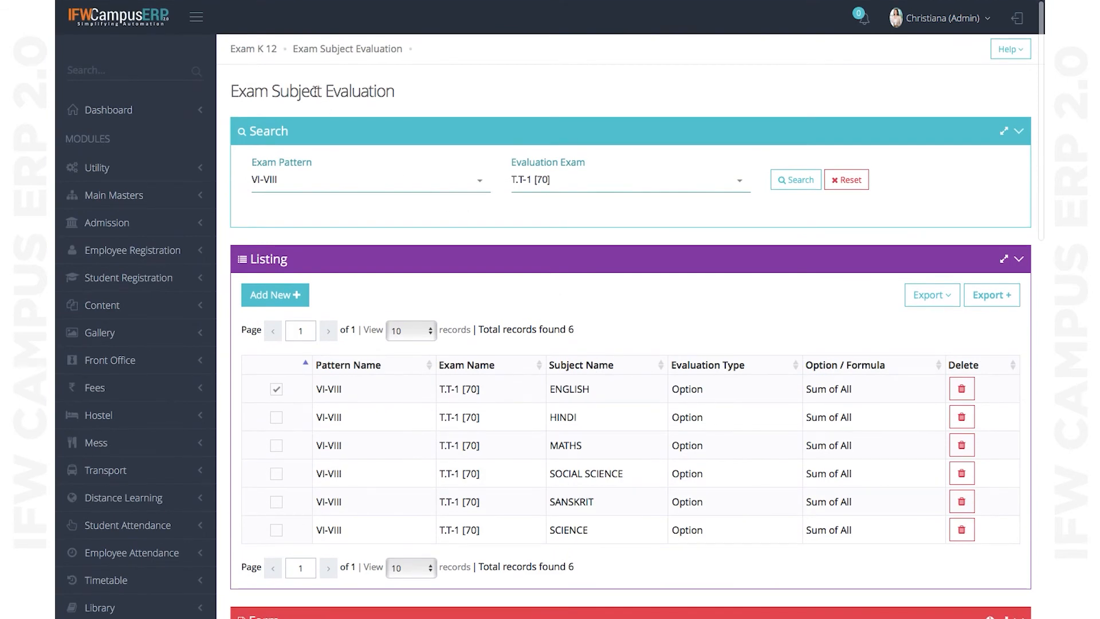
- Return to the Exam K 12 dashboard and open the Exam Grades K-12 list
left_click(254, 52)
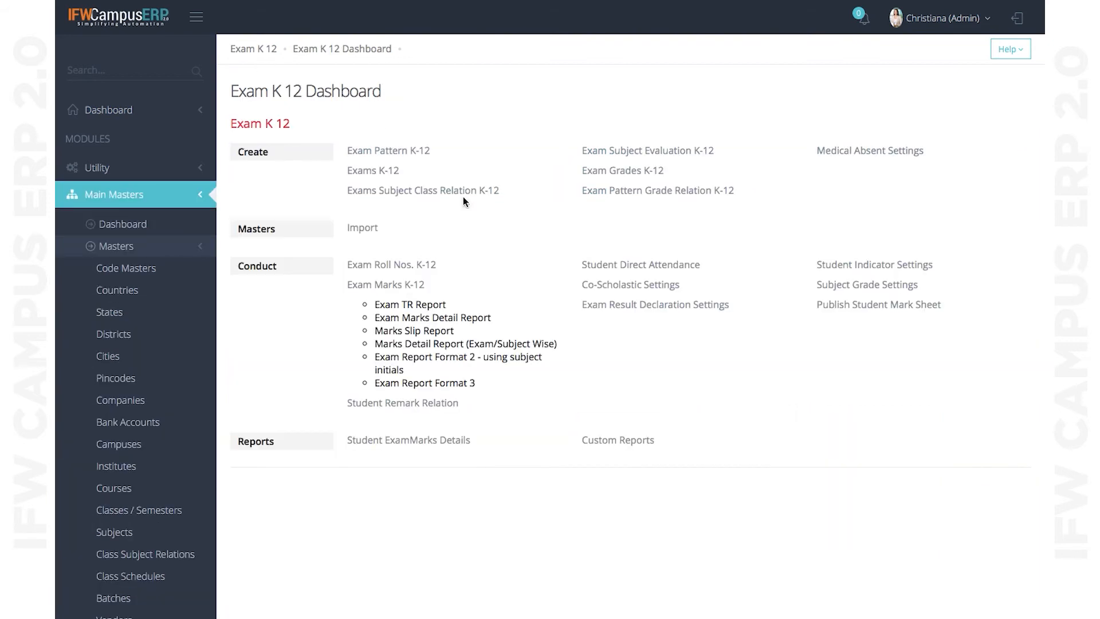
left_click(631, 171)
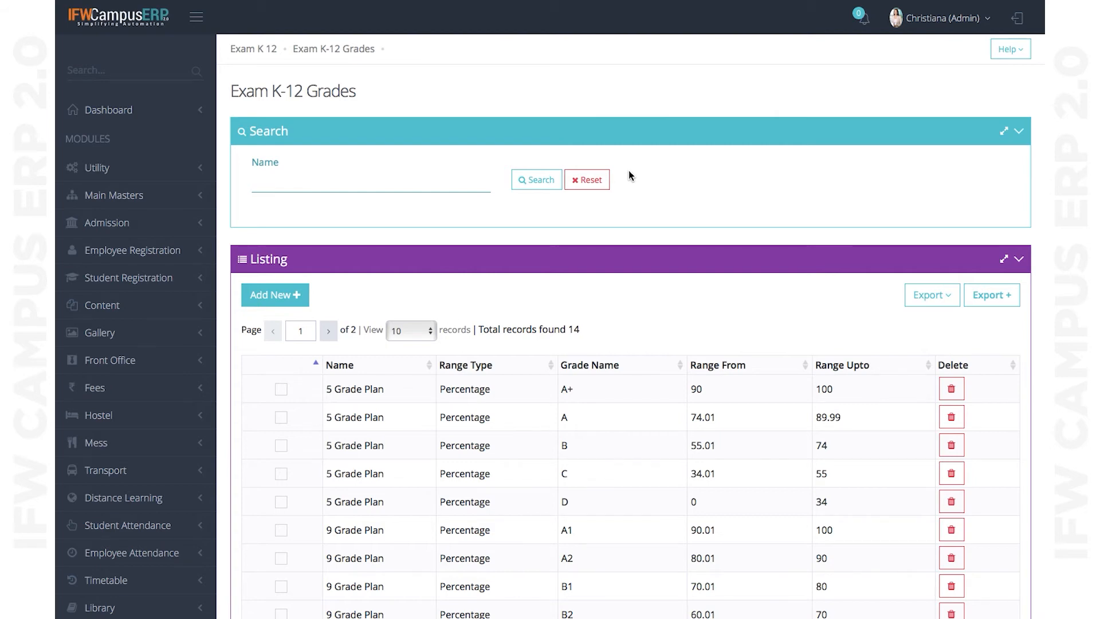
- Scroll down the grades listing to reach the 9 Grade Plan records
scroll(582, 255, "down", 4)
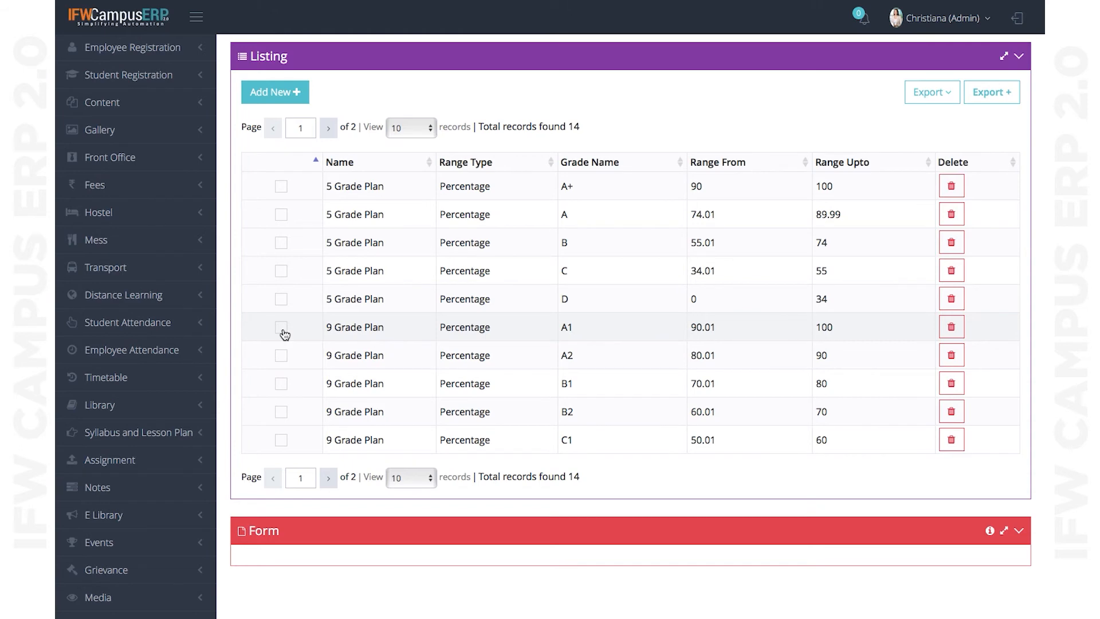
scroll(516, 303, "down", 8)
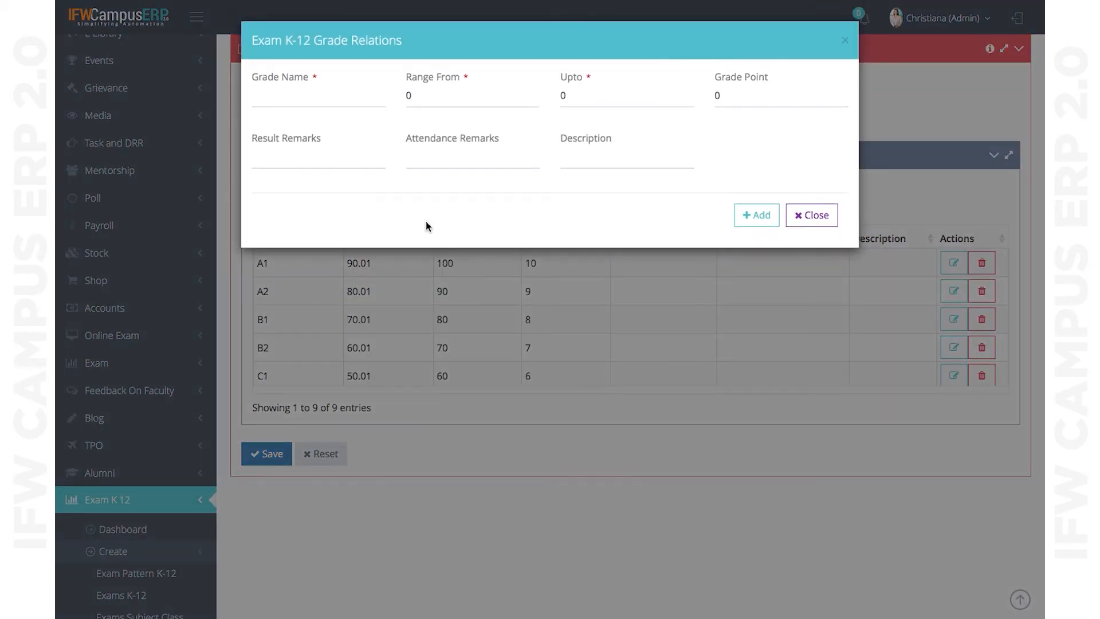
left_click(336, 94)
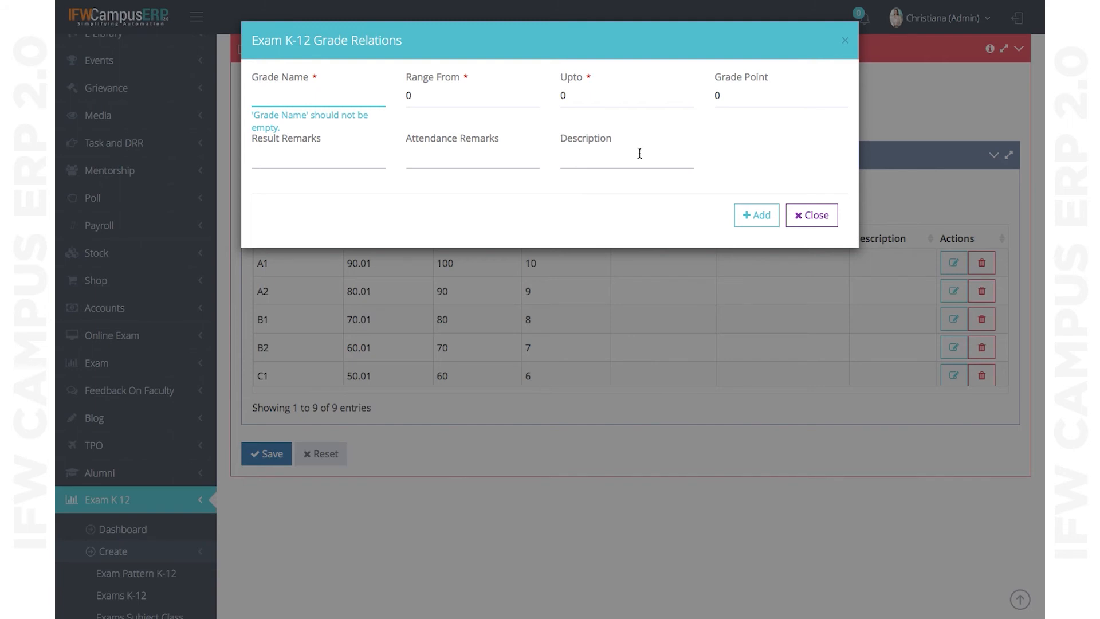
left_click(814, 217)
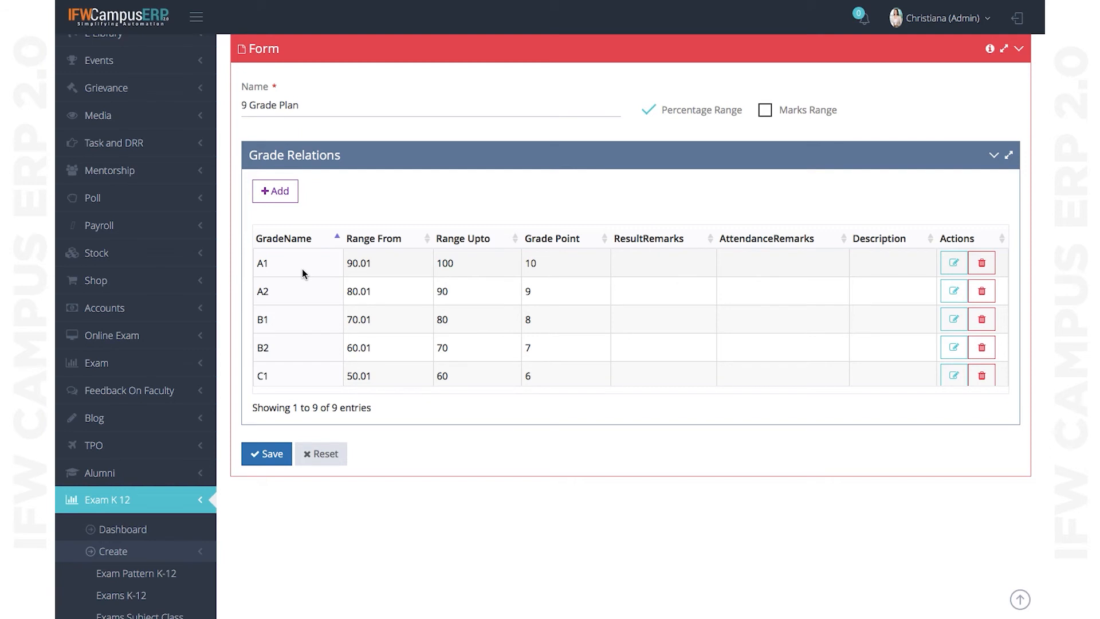
scroll(301, 356, "down", 2)
scroll(301, 356, "down", 2)
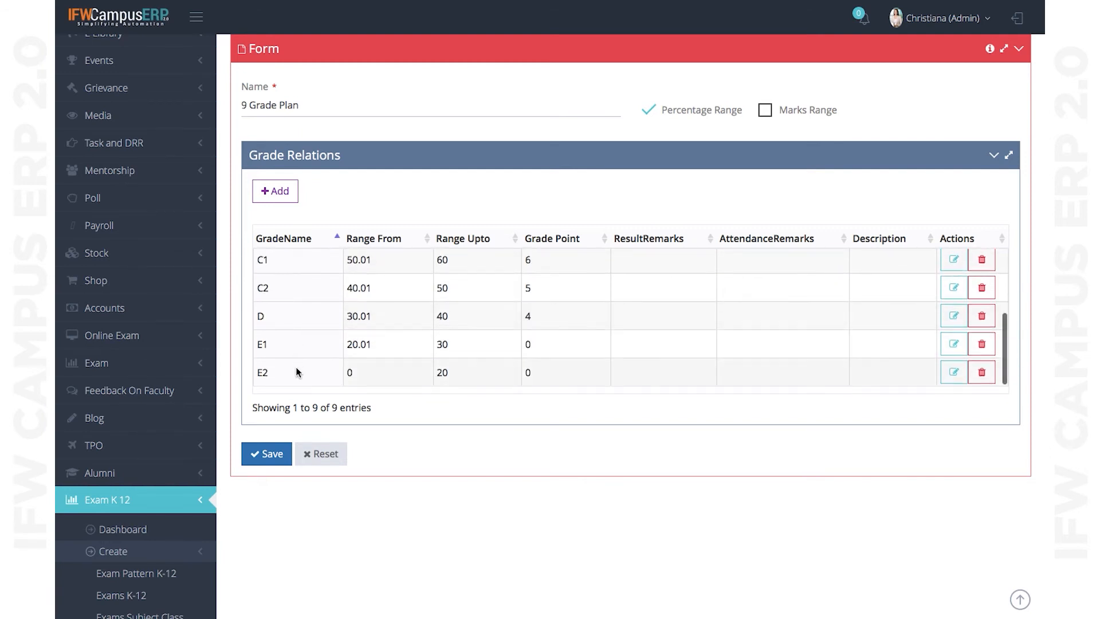
scroll(401, 332, "up", 4)
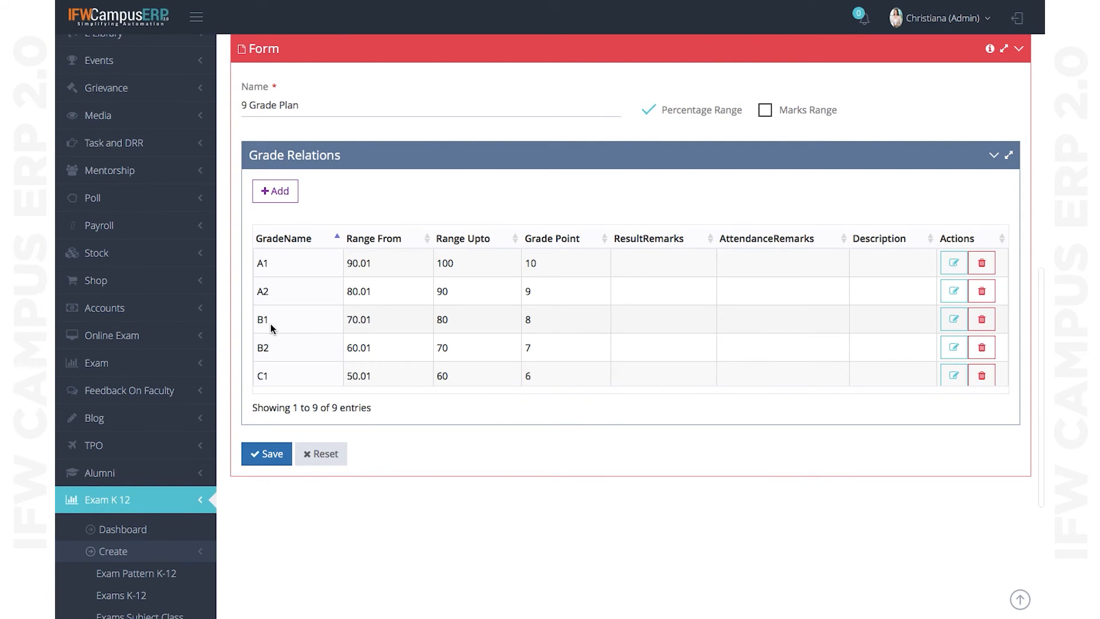
scroll(271, 325, "up", 15)
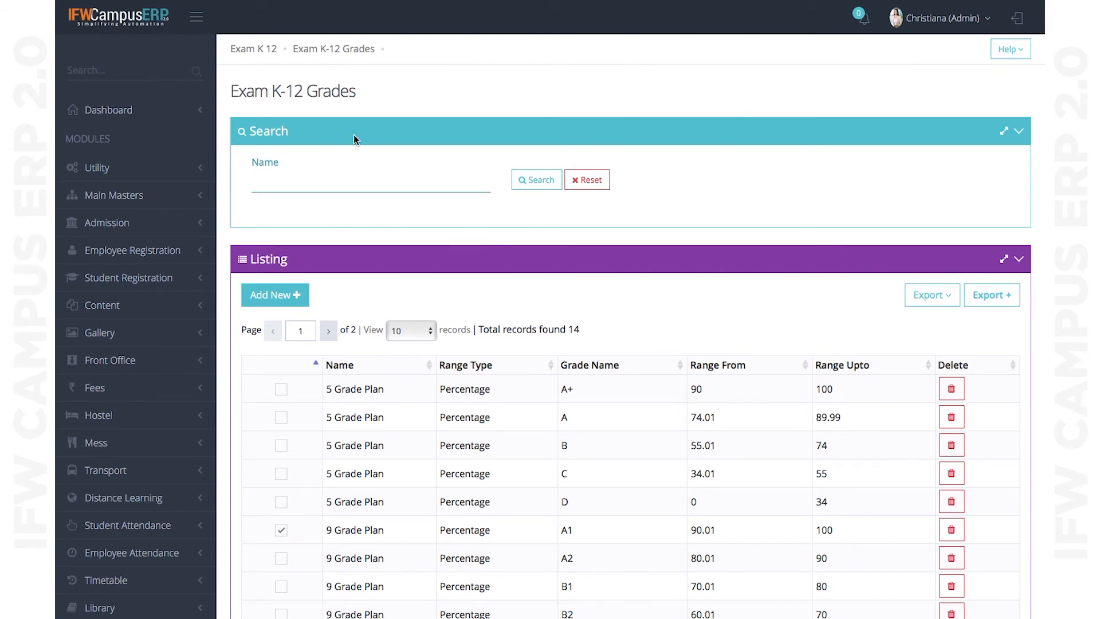
- Return to the Exam K 12 dashboard and open Exam Pattern Grade Relation K-12
left_click(255, 50)
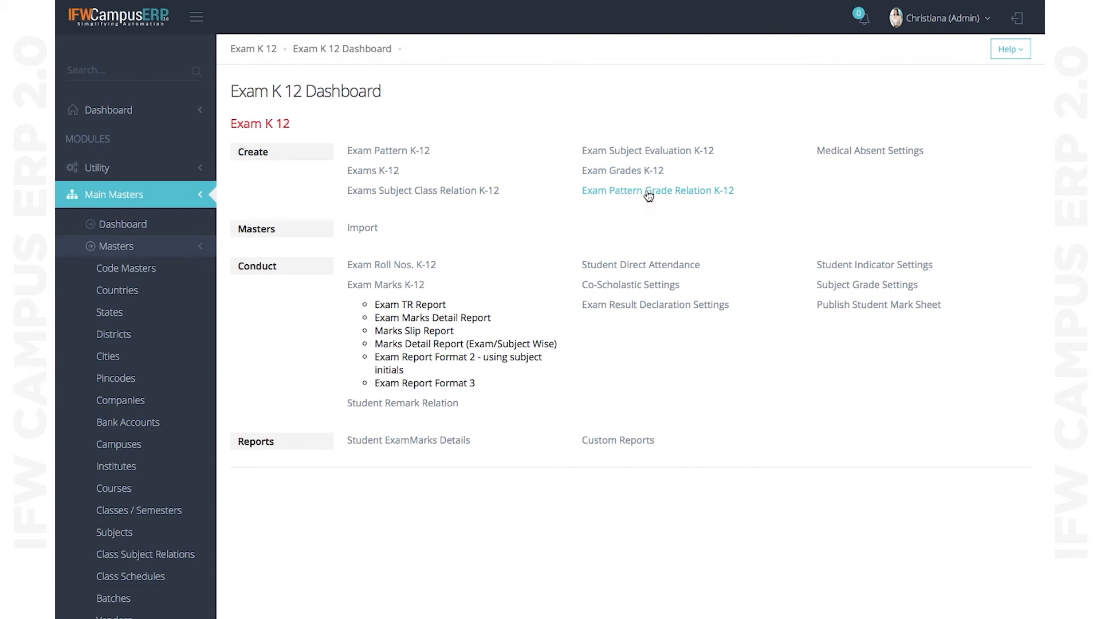
left_click(649, 195)
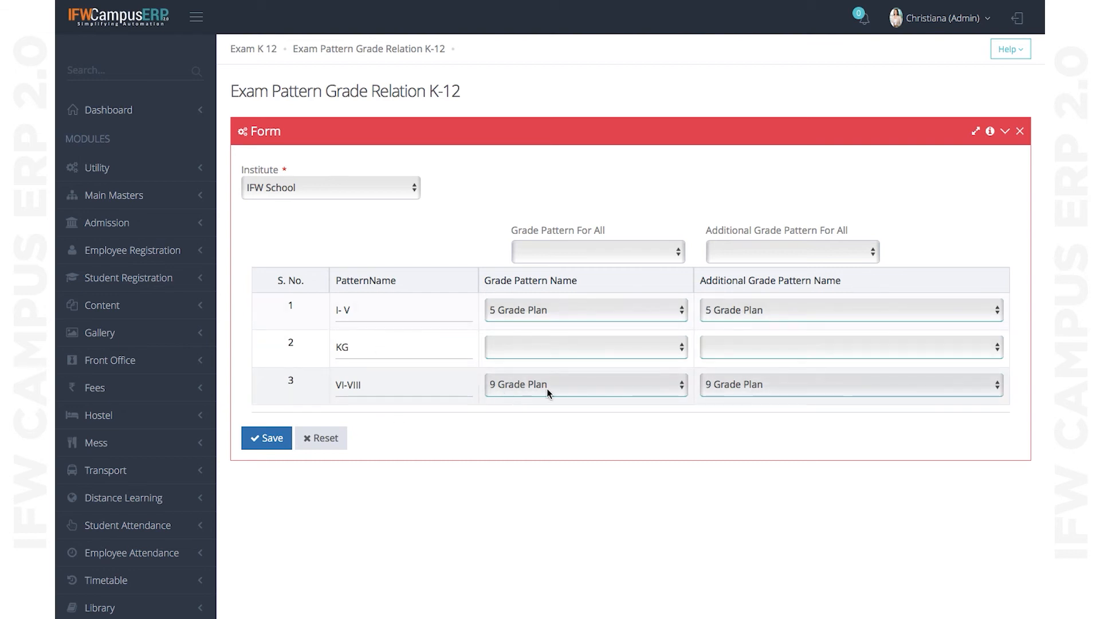
- Confirm I- V keeps 5 Grade Plan and VI-VIII keeps 9 Grade Plan, then go back
left_click(544, 313)
left_click(544, 311)
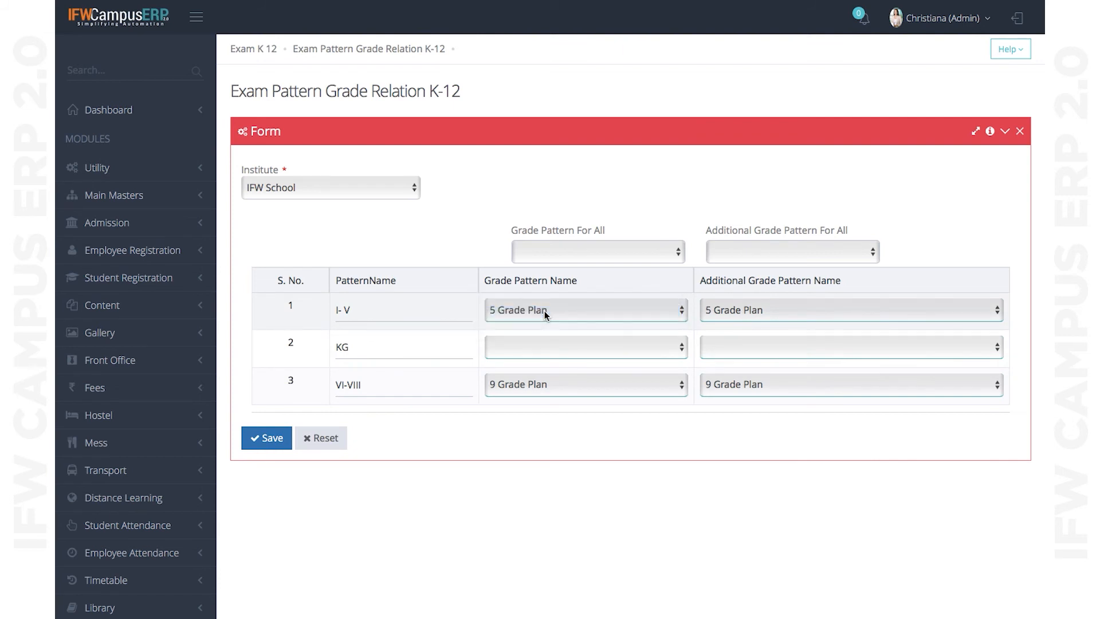
left_click(561, 387)
left_click(561, 387)
left_click(253, 50)
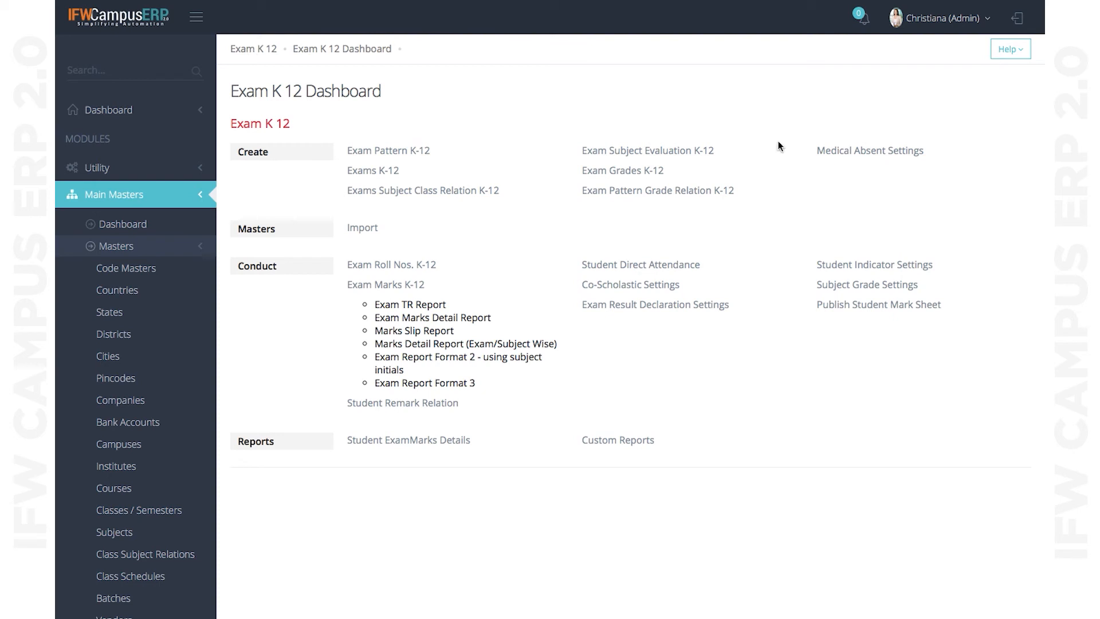
- Add a new Medical Absent Settings entry for the VI-VIII exam pattern
left_click(870, 153)
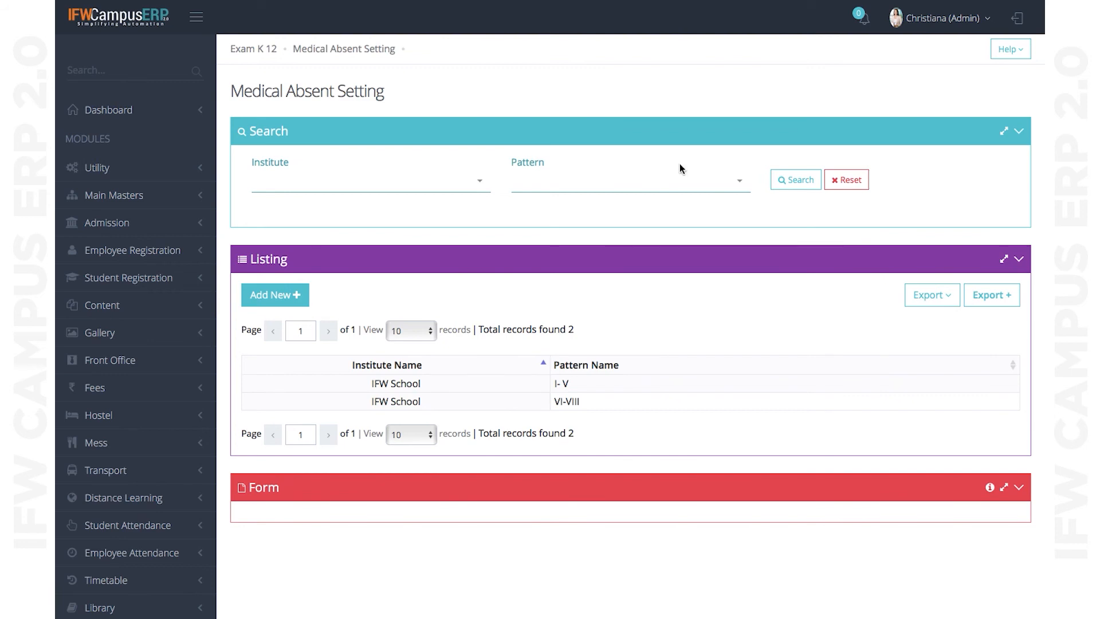
left_click(298, 294)
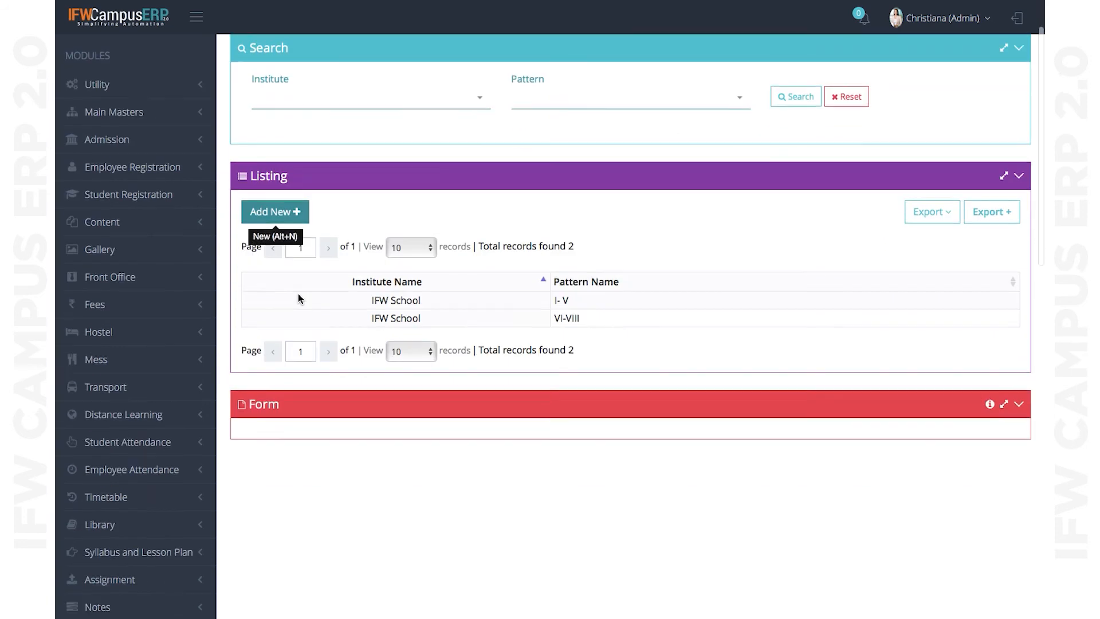
left_click(490, 105)
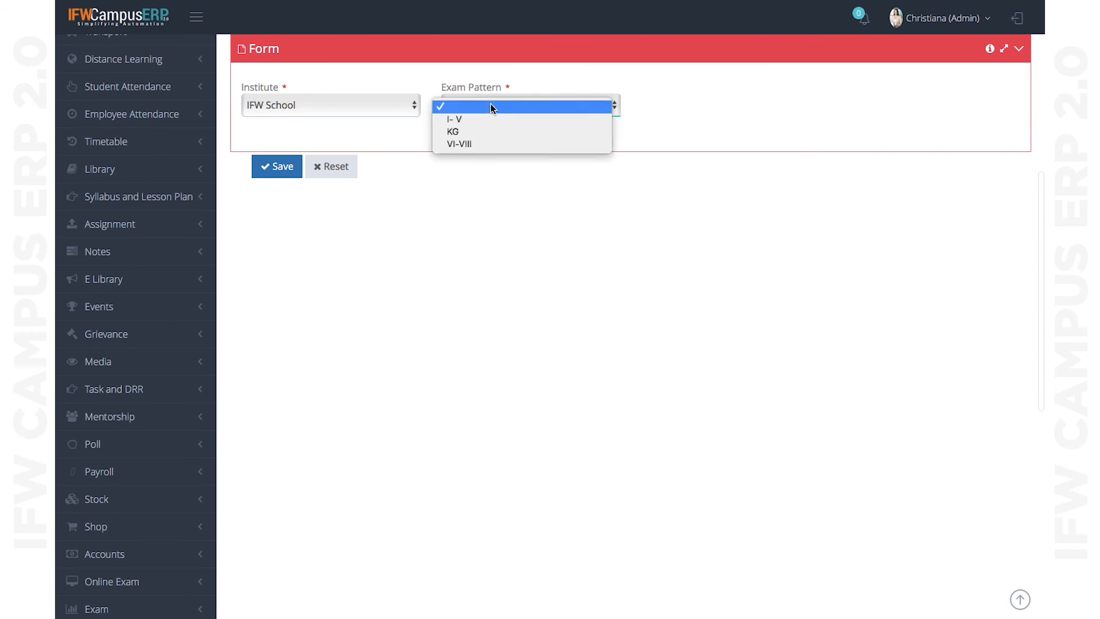
left_click(479, 145)
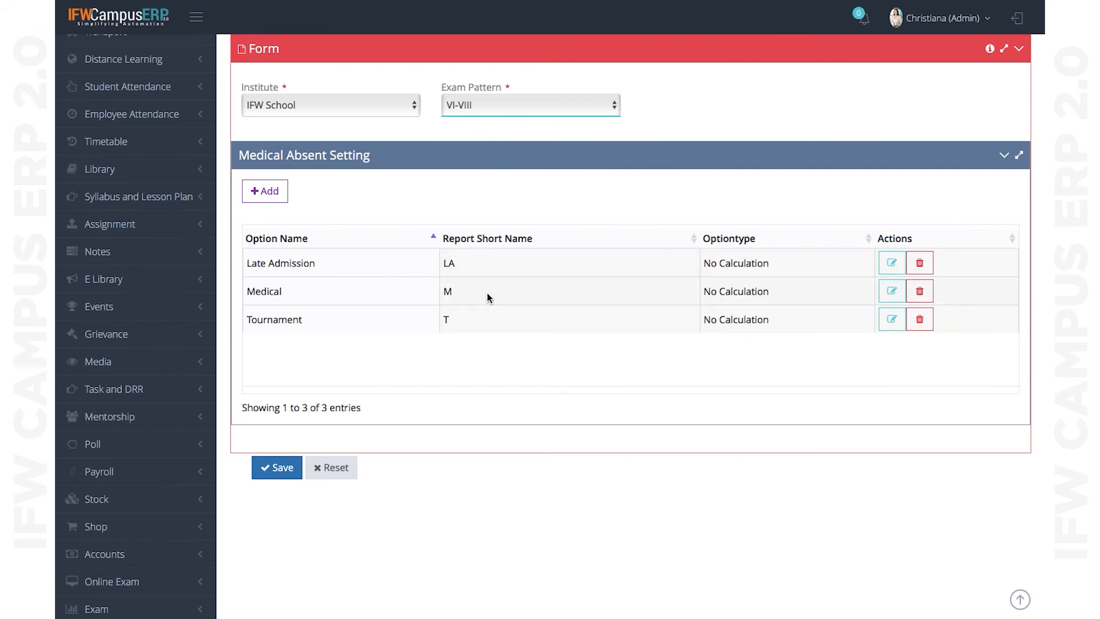
- Review the Medical option (M, No Calculation) and close it unchanged
left_click(890, 298)
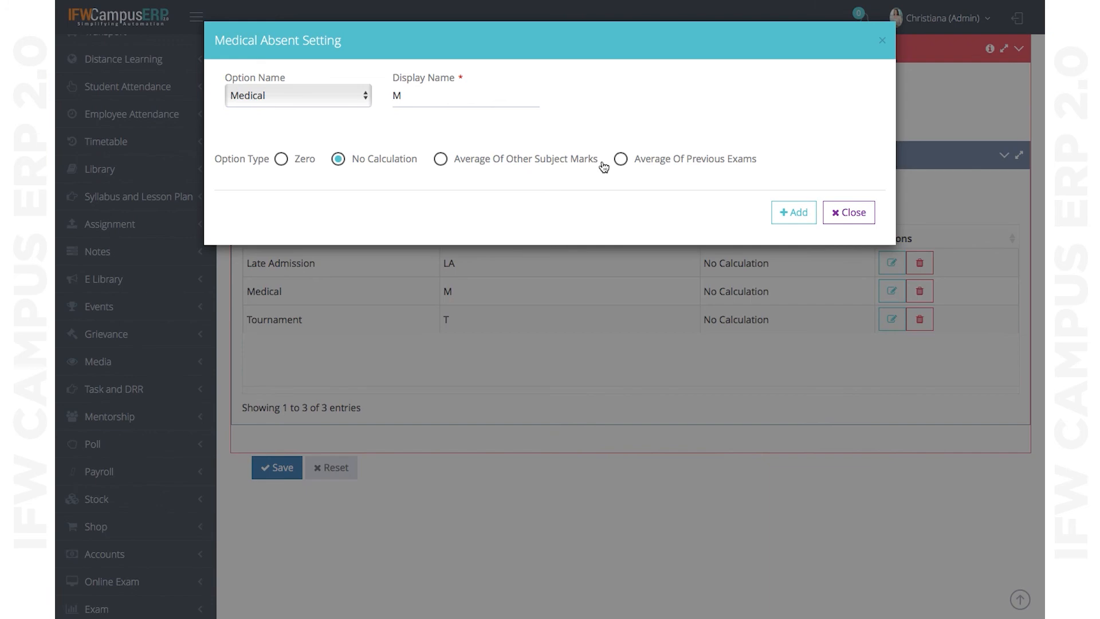
left_click(854, 213)
scroll(528, 395, "up", 8)
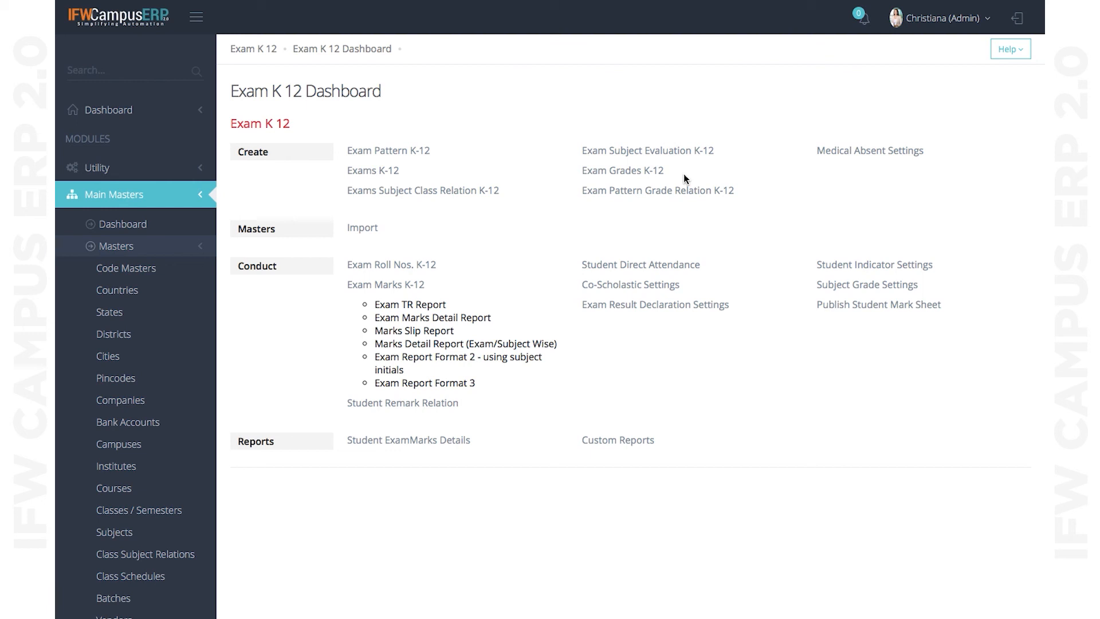
- Choose Exam K 12 Marks as the import entity and request a blank marks sheet
left_click(363, 228)
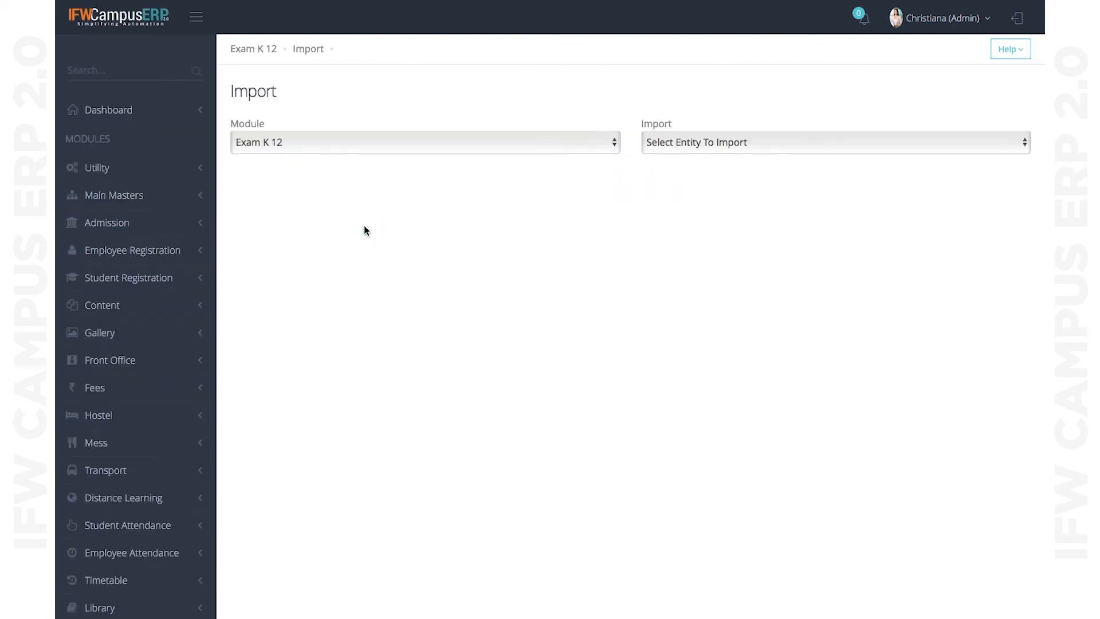
left_click(745, 145)
left_click(726, 157)
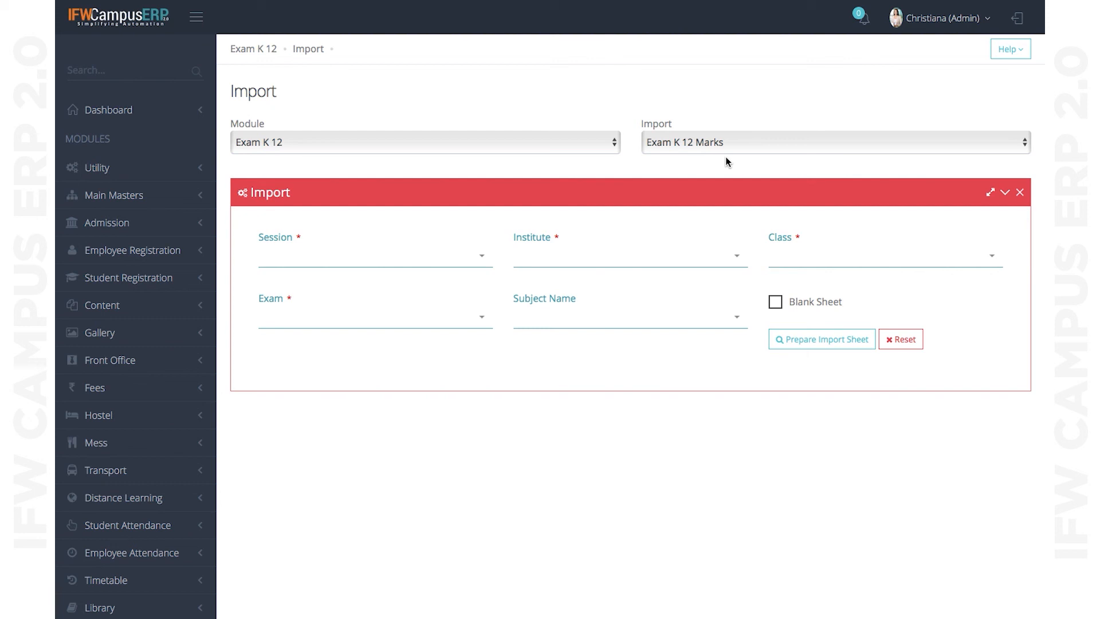
left_click(785, 307)
left_click(787, 339)
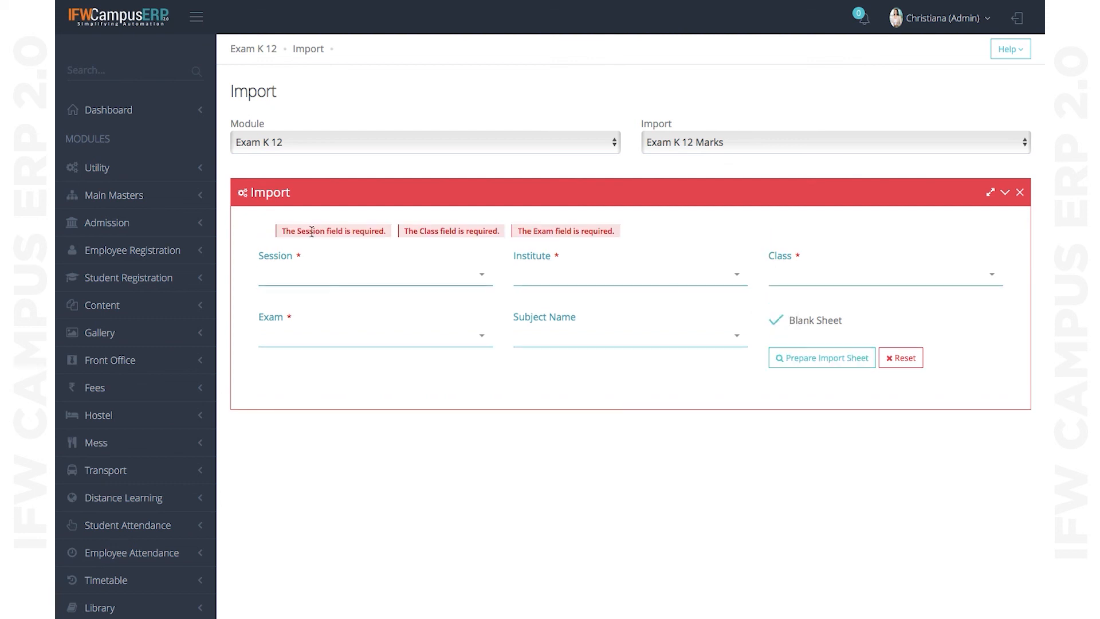
- Set the session to 2020-2021 and the institute to IFW School
left_click(344, 280)
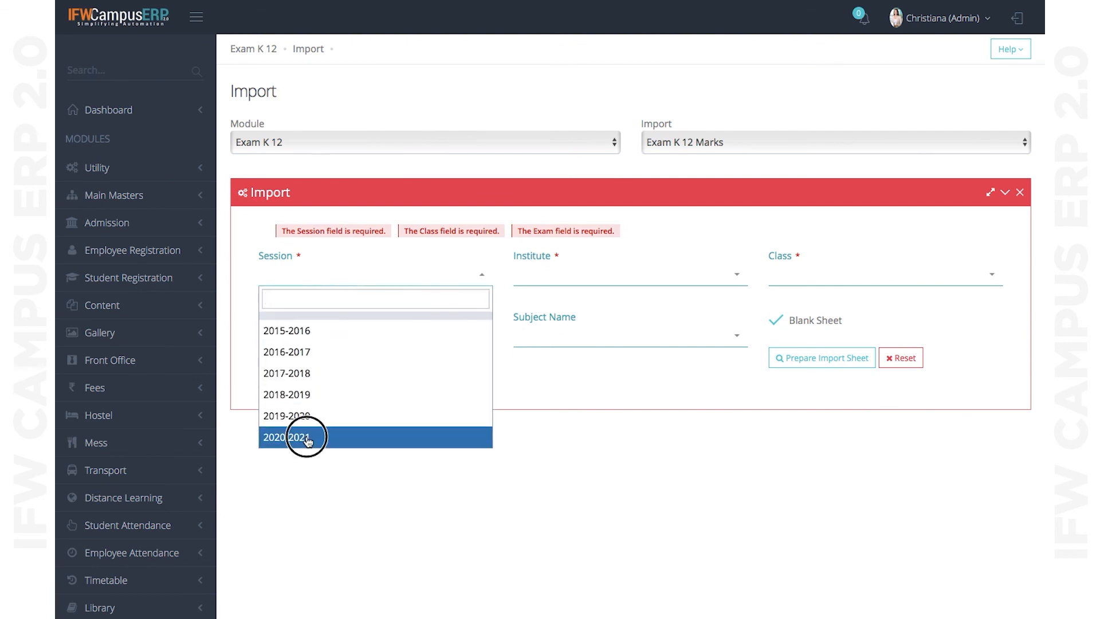
left_click(307, 438)
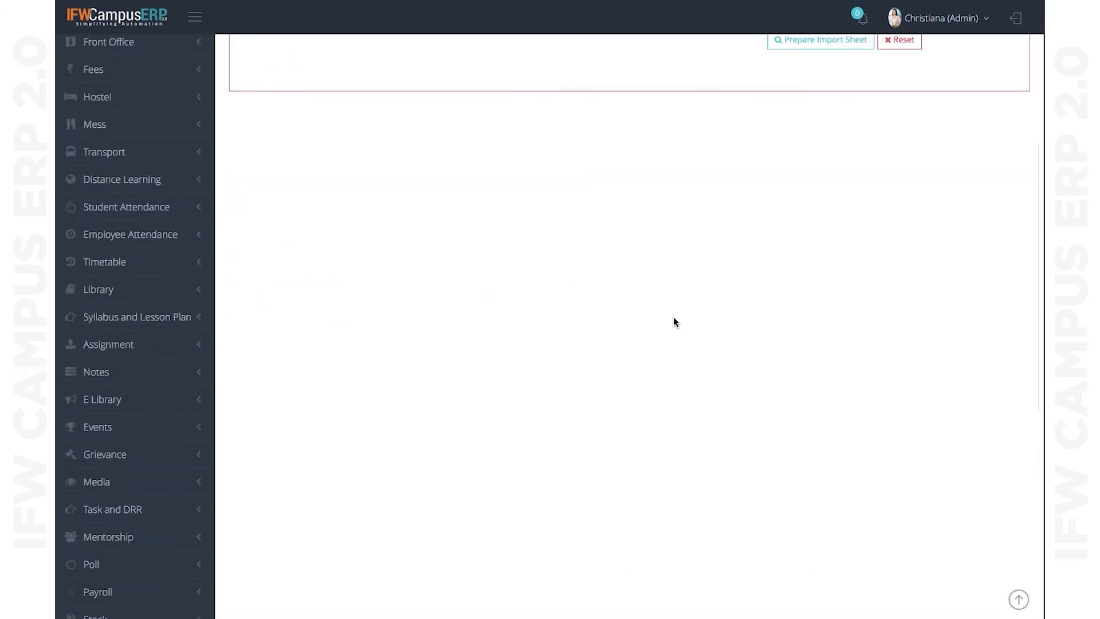
left_click(666, 281)
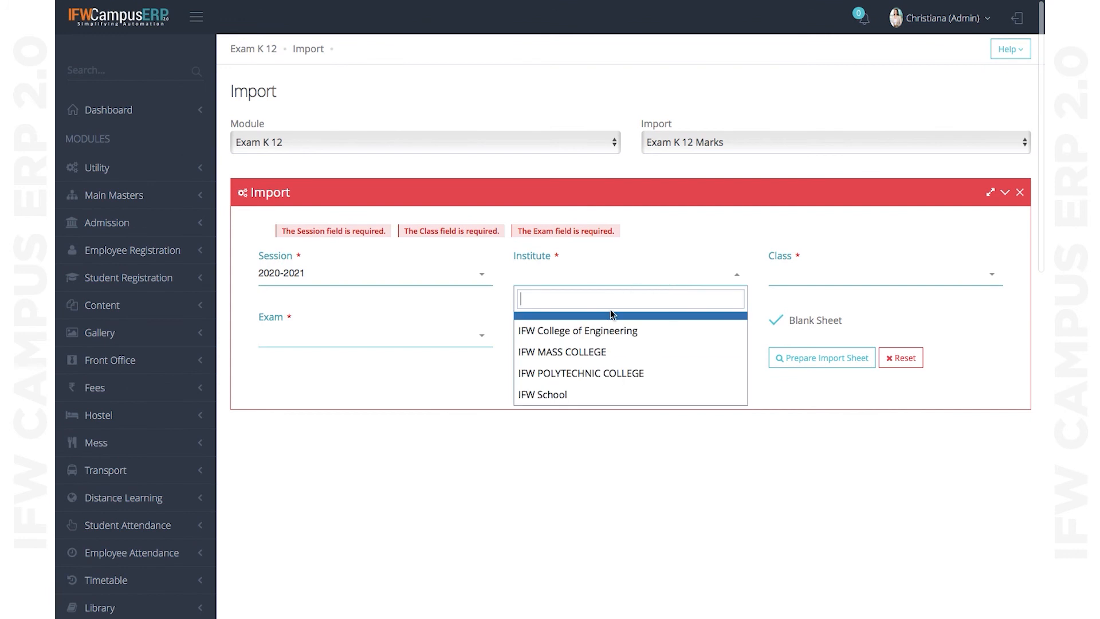
left_click(579, 392)
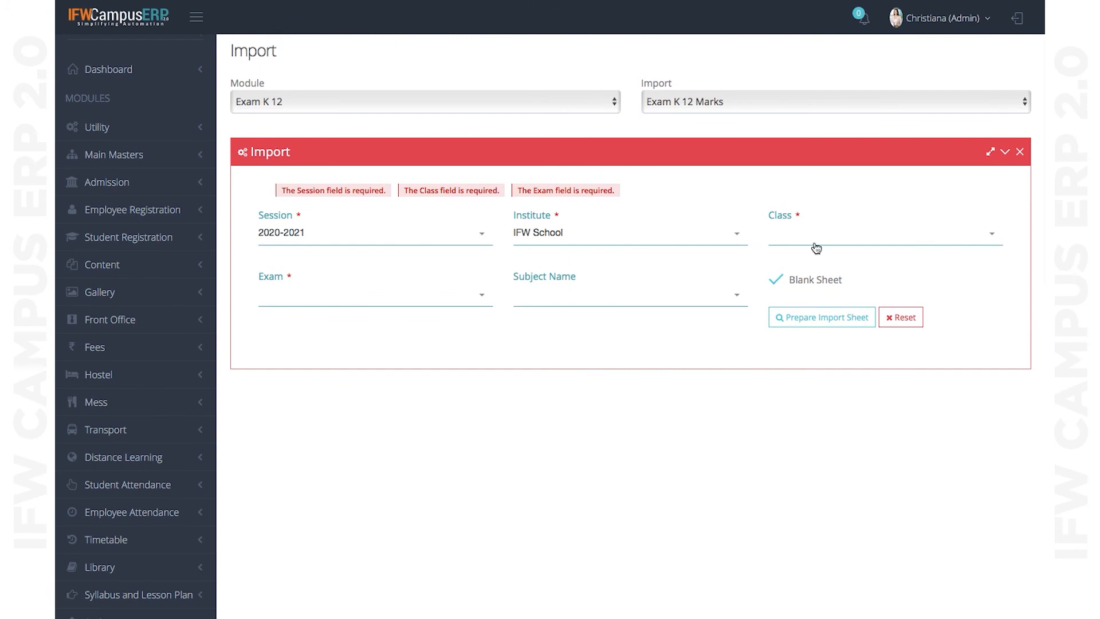
- Select class VI and exam PT-1 [20], leaving Subject Name blank
left_click(816, 247)
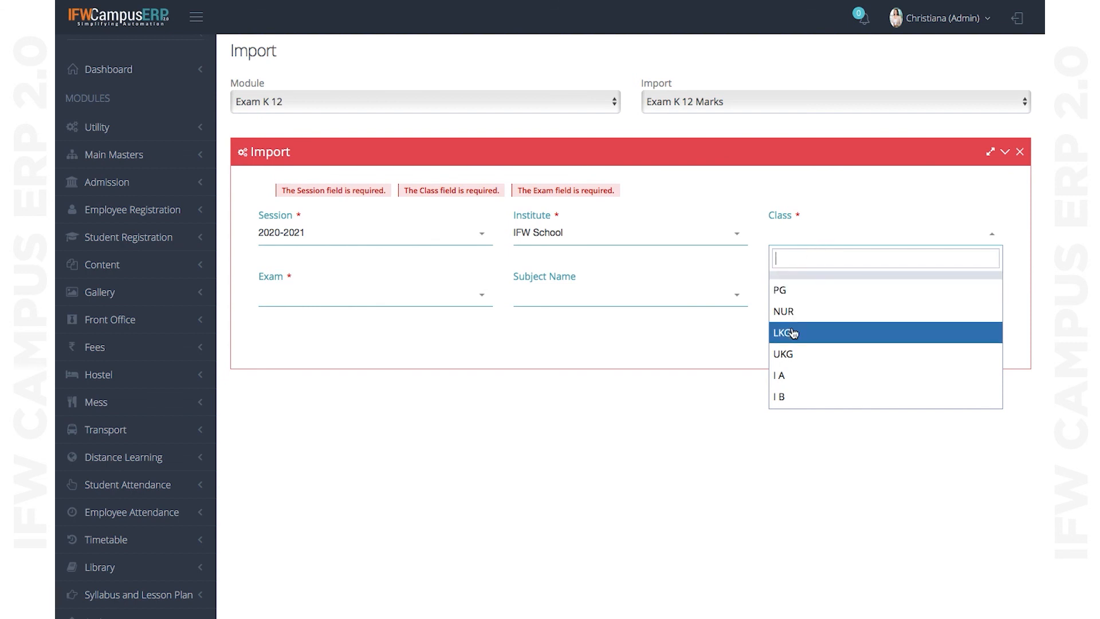
scroll(792, 384, "down", 5)
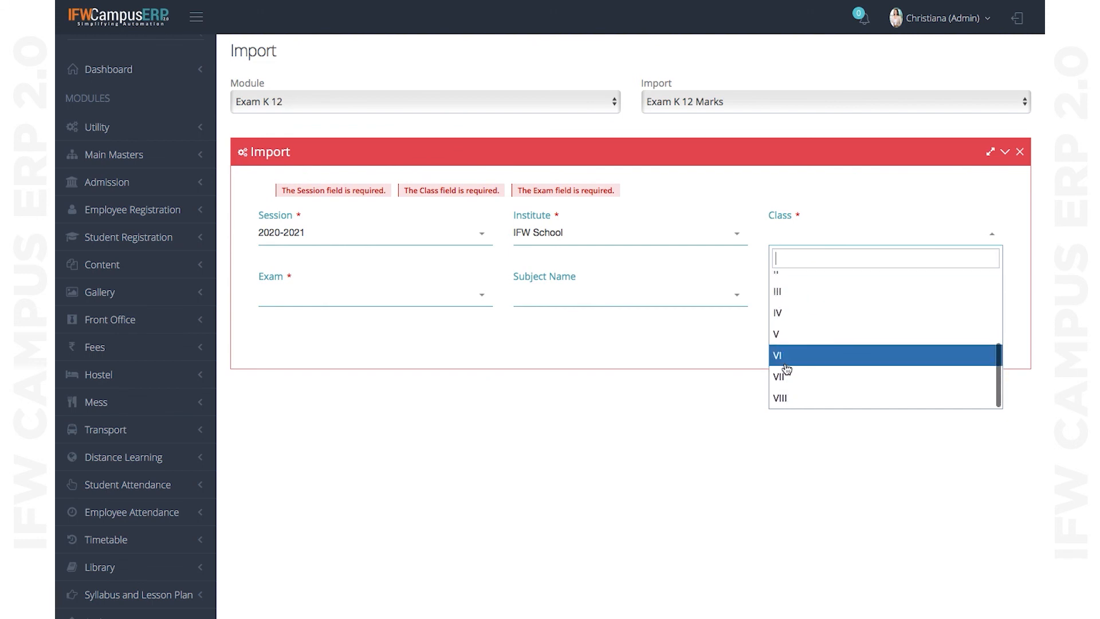
left_click(785, 359)
scroll(627, 318, "up", 2)
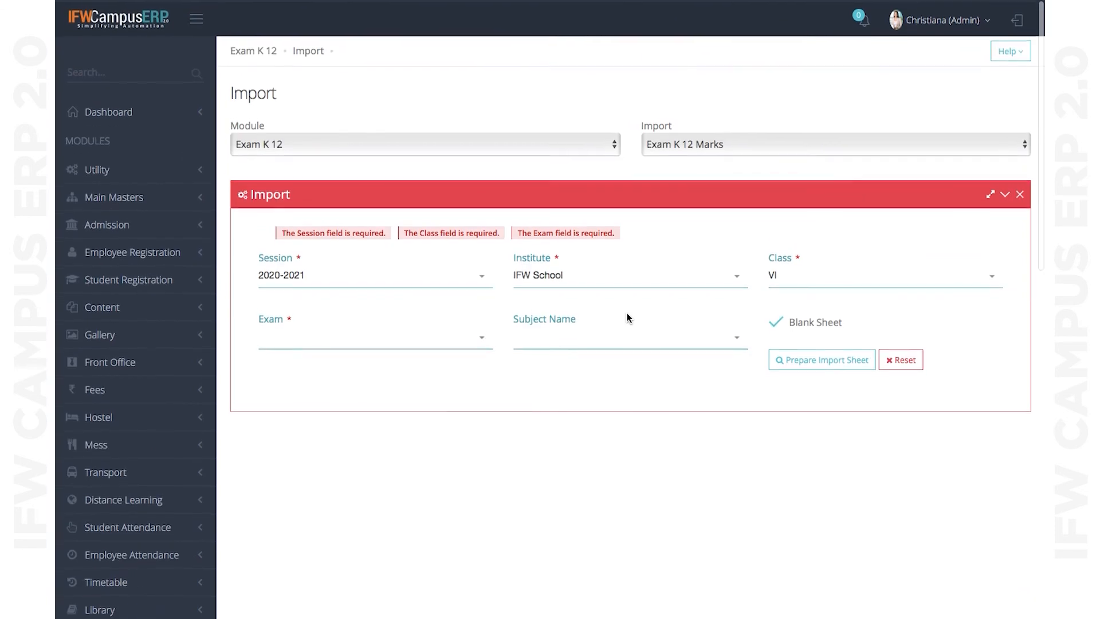
left_click(404, 343)
left_click(338, 392)
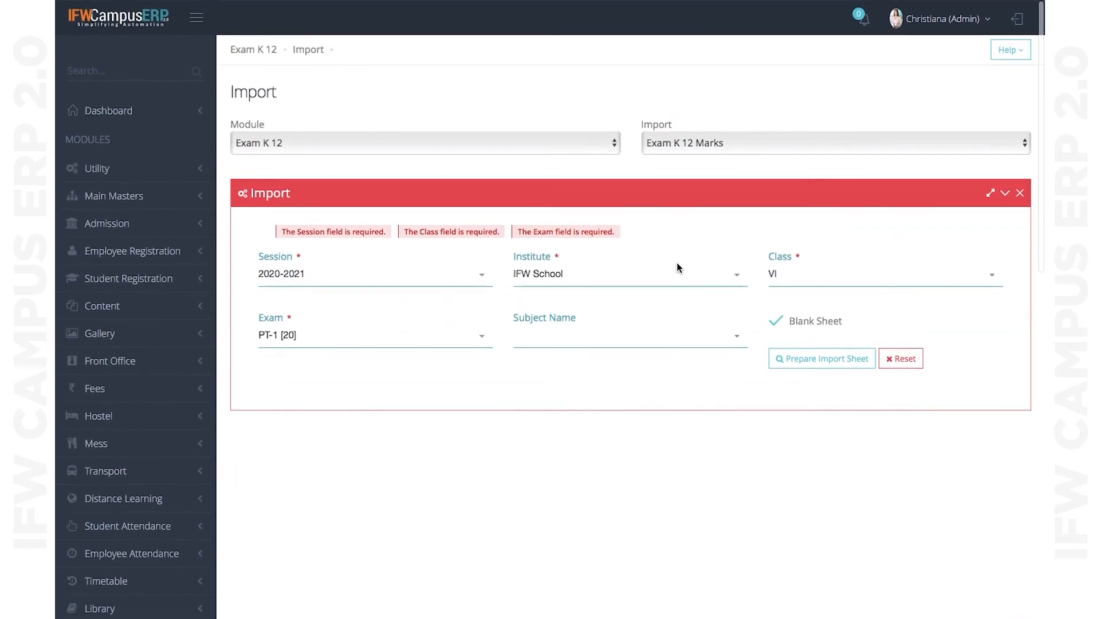
left_click(650, 343)
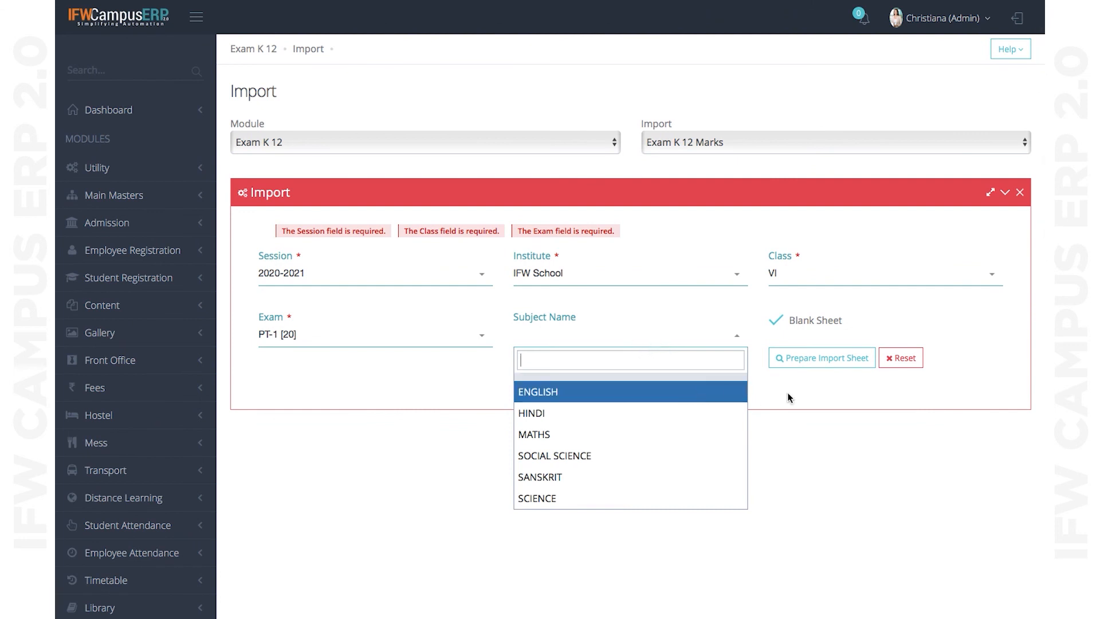
left_click(813, 360)
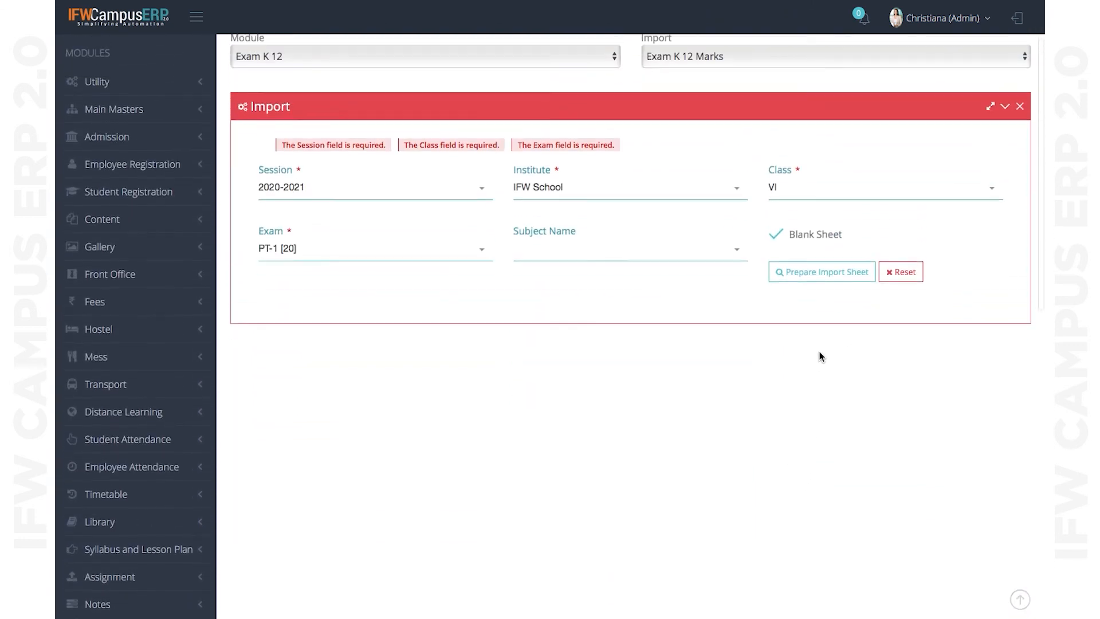
- Generate a blank marks import sheet and set row 1 to session 2020-2021, IFW School, class VI
left_click(815, 286)
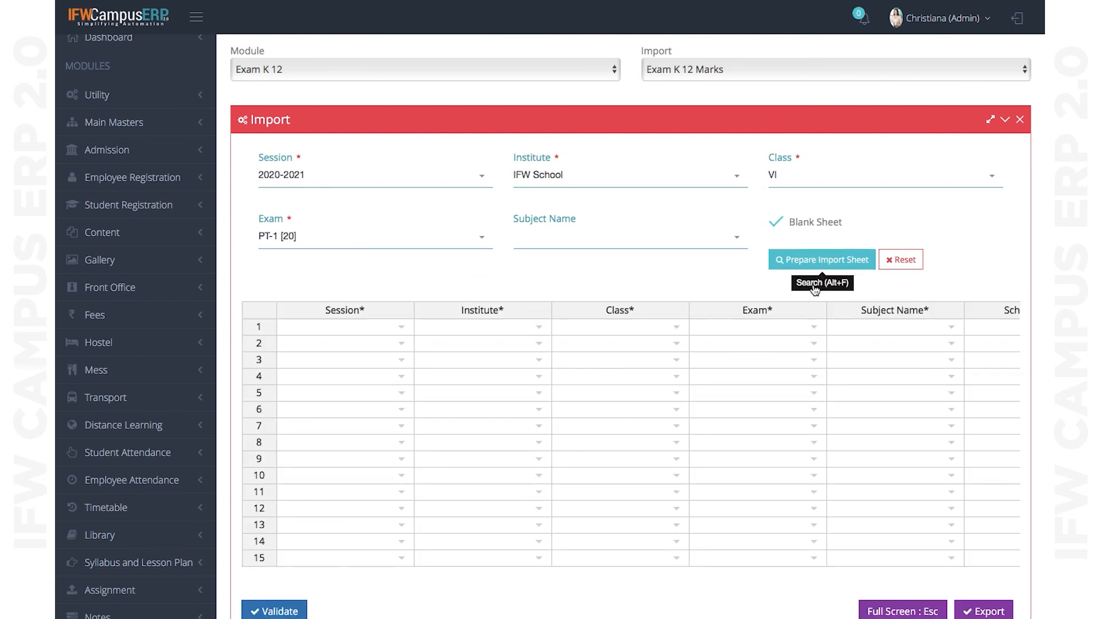
left_click(399, 326)
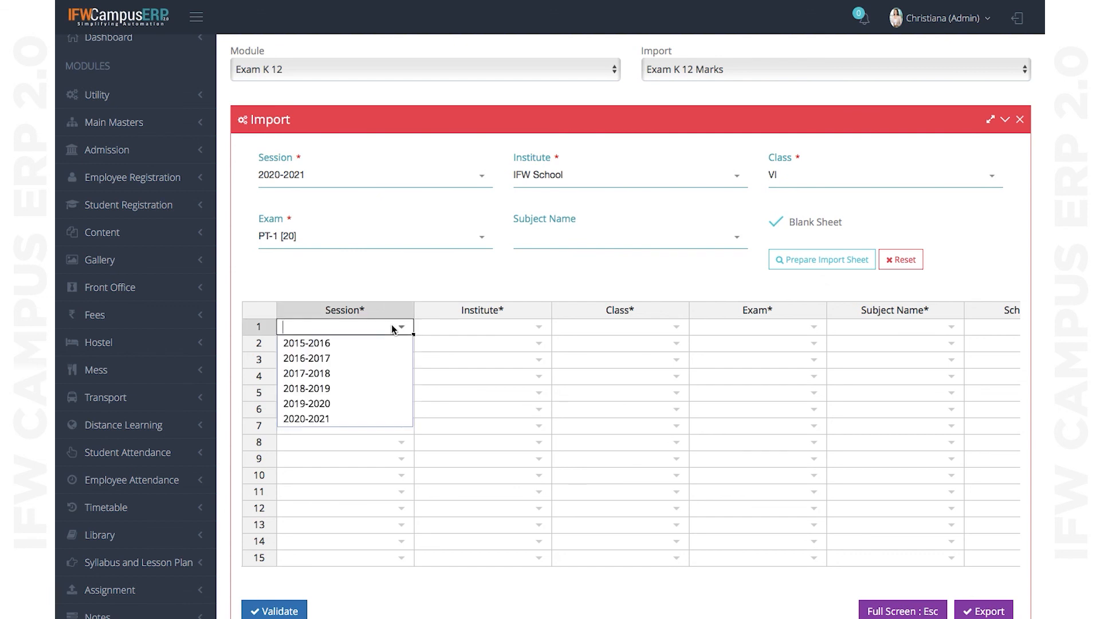
left_click(317, 419)
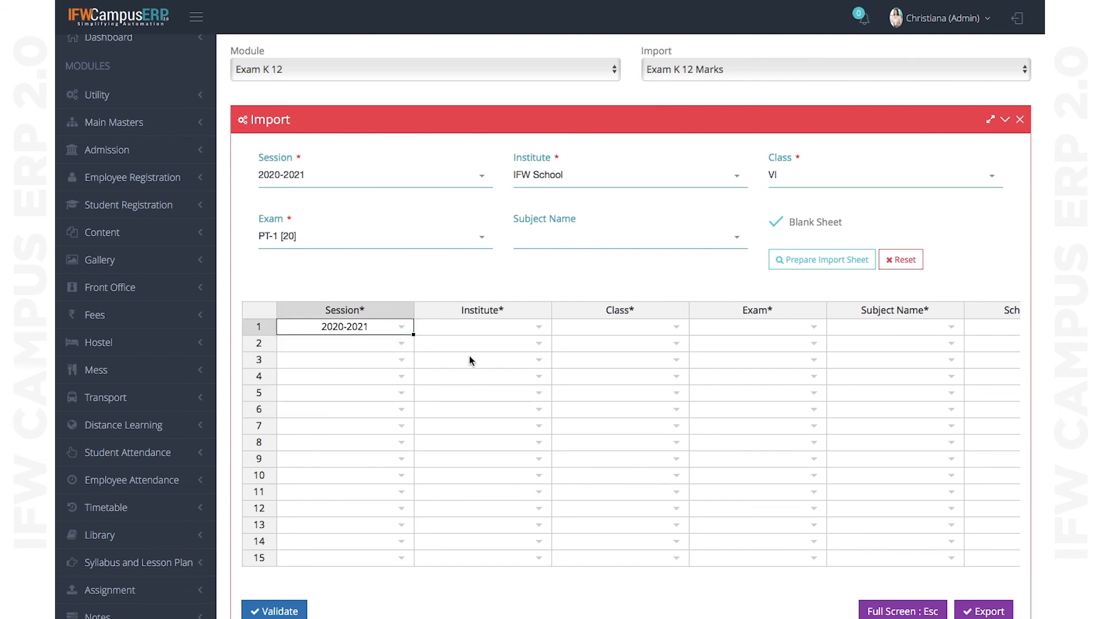
left_click(498, 324)
double_click(493, 327)
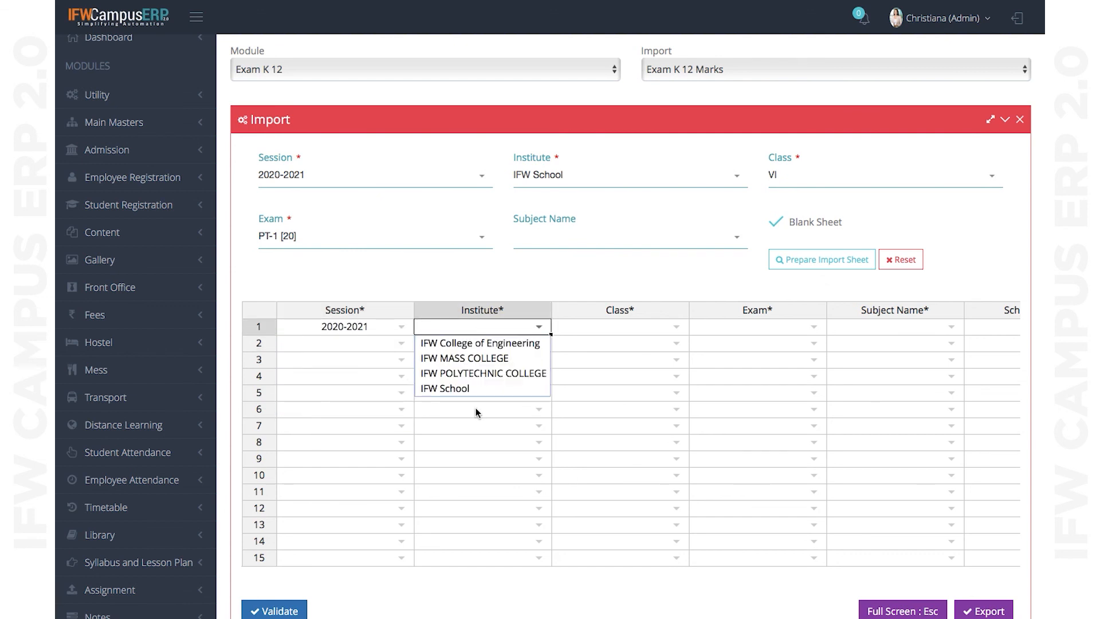
left_click(464, 388)
double_click(623, 324)
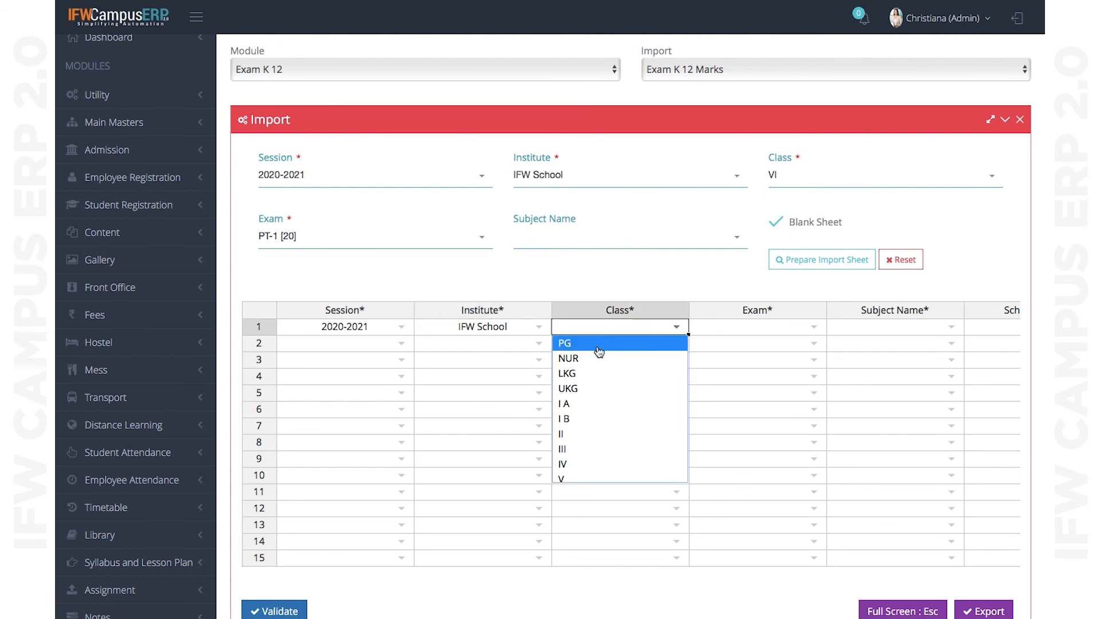
scroll(584, 420, "down", 5)
left_click(567, 413)
- Set row 1's exam to PT-1 [20], subject to ENGLISH, and pick the first scholar number
left_click(752, 294)
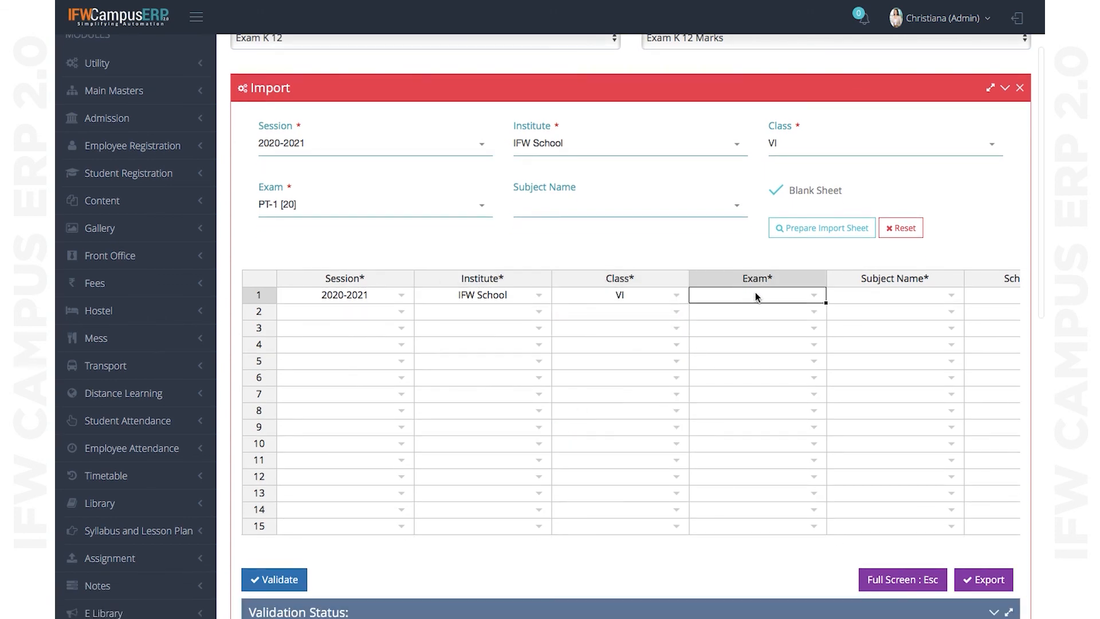
left_click(754, 296)
left_click(751, 309)
left_click(880, 298)
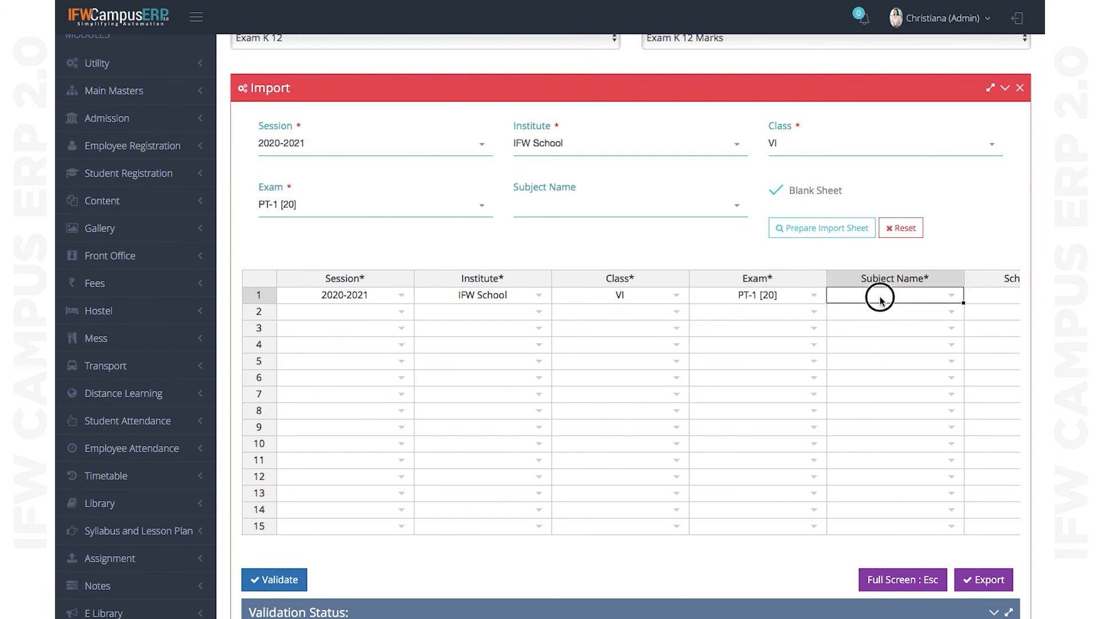
left_click(881, 298)
left_click(855, 310)
scroll(663, 481, "right", 6)
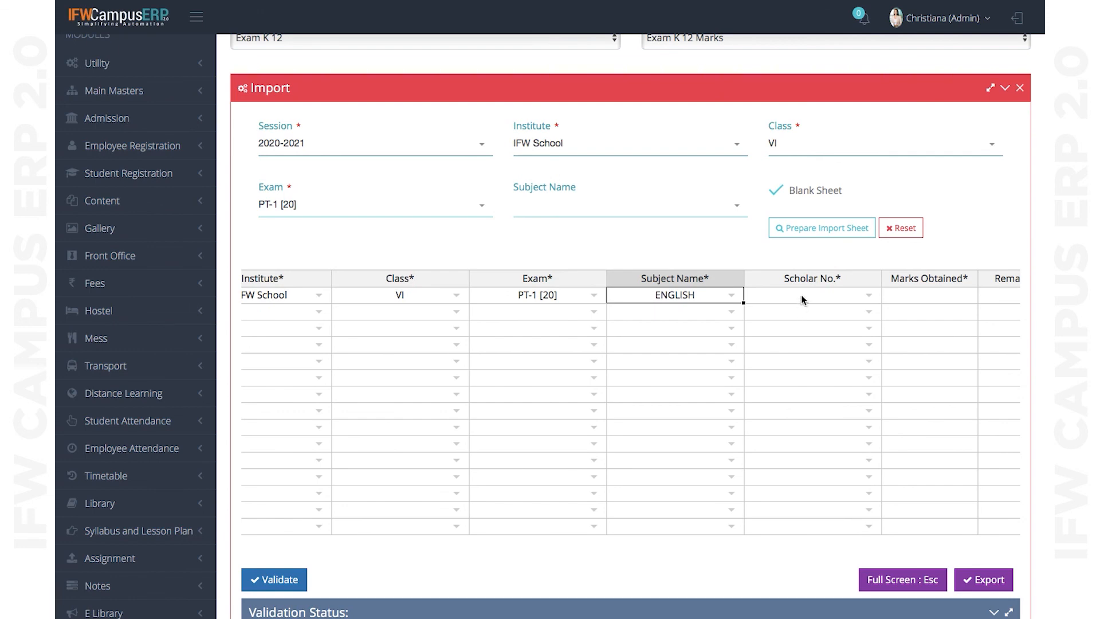
left_click(801, 296)
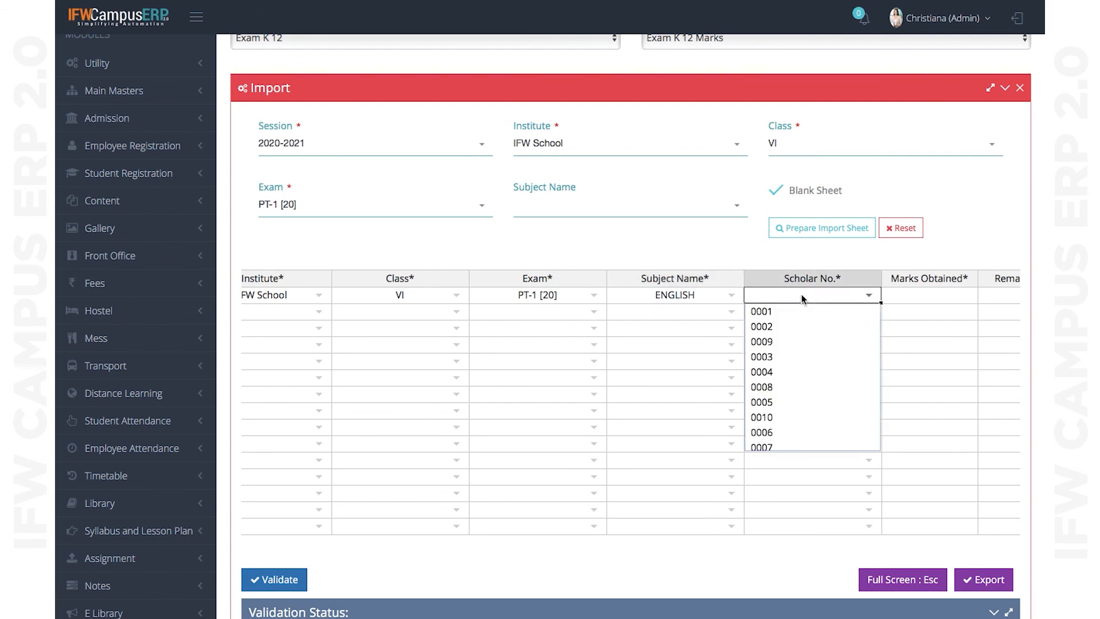
left_click(771, 316)
- Enter 15 as row 1's marks obtained
left_click(920, 297)
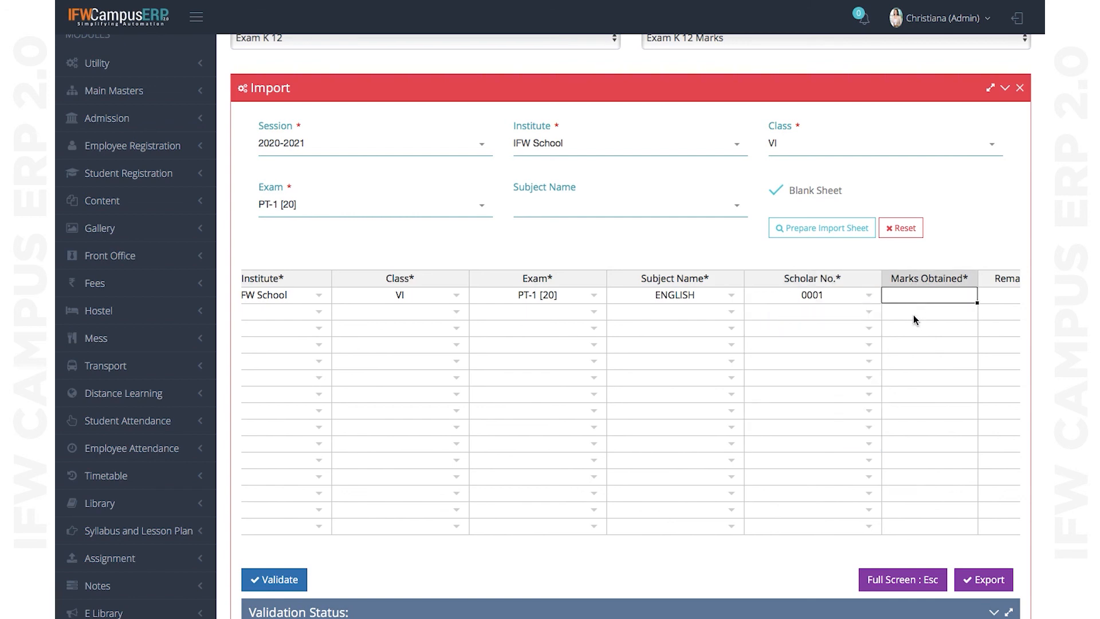
double_click(829, 298)
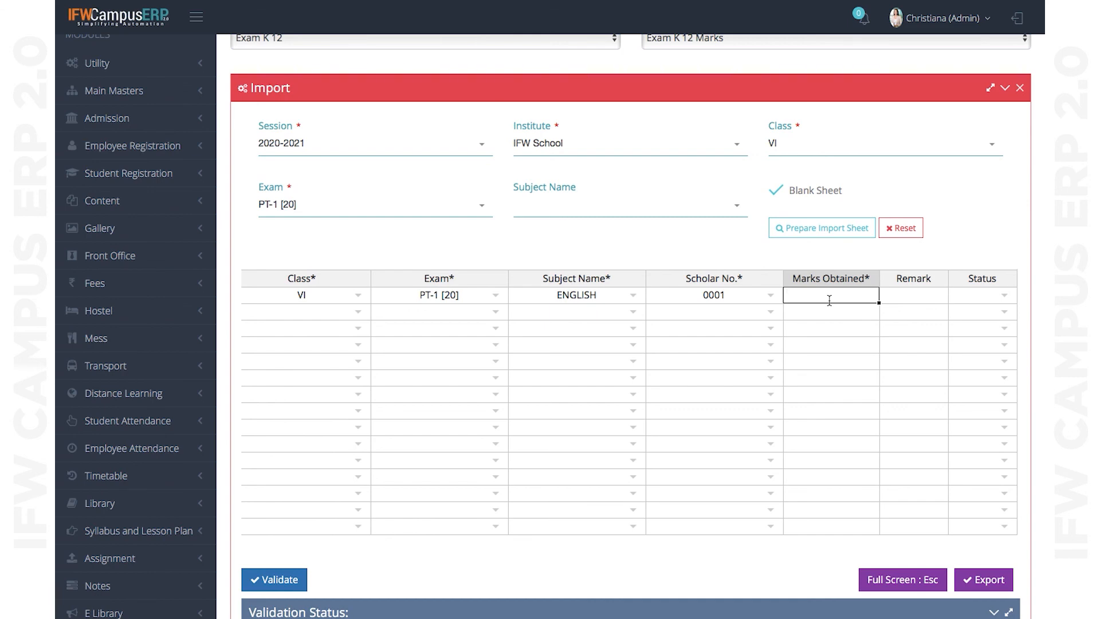
type("15")
left_click(926, 294)
left_click(985, 305)
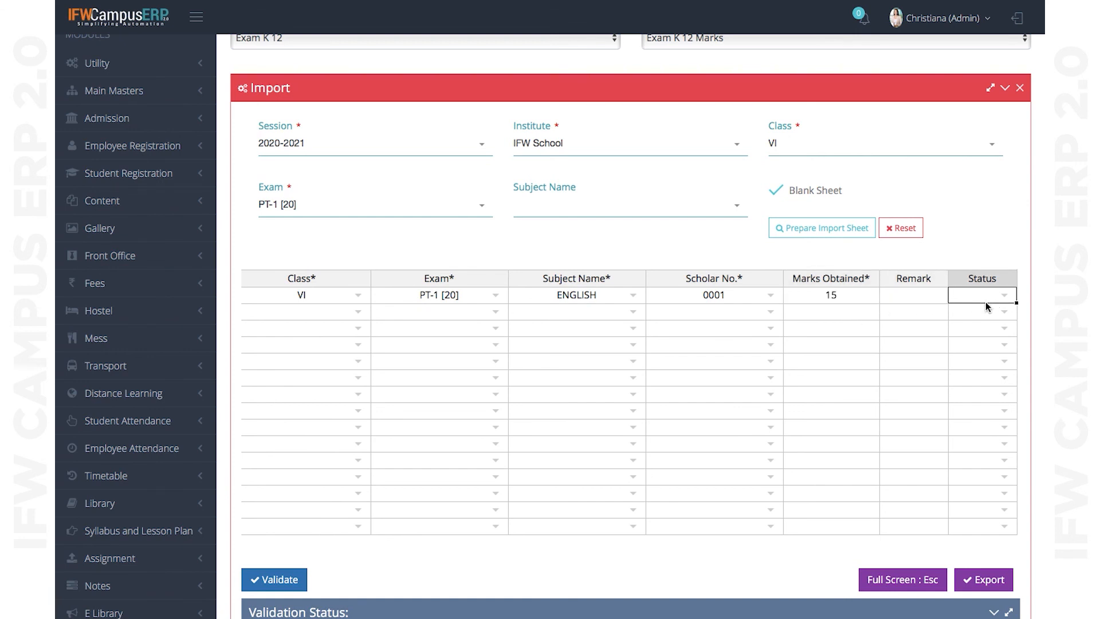
- Show row 1's Status choices: Absent, Medical, Exam Cancelled, Late Admission, Tour, Tournament, UFM
left_click(986, 295)
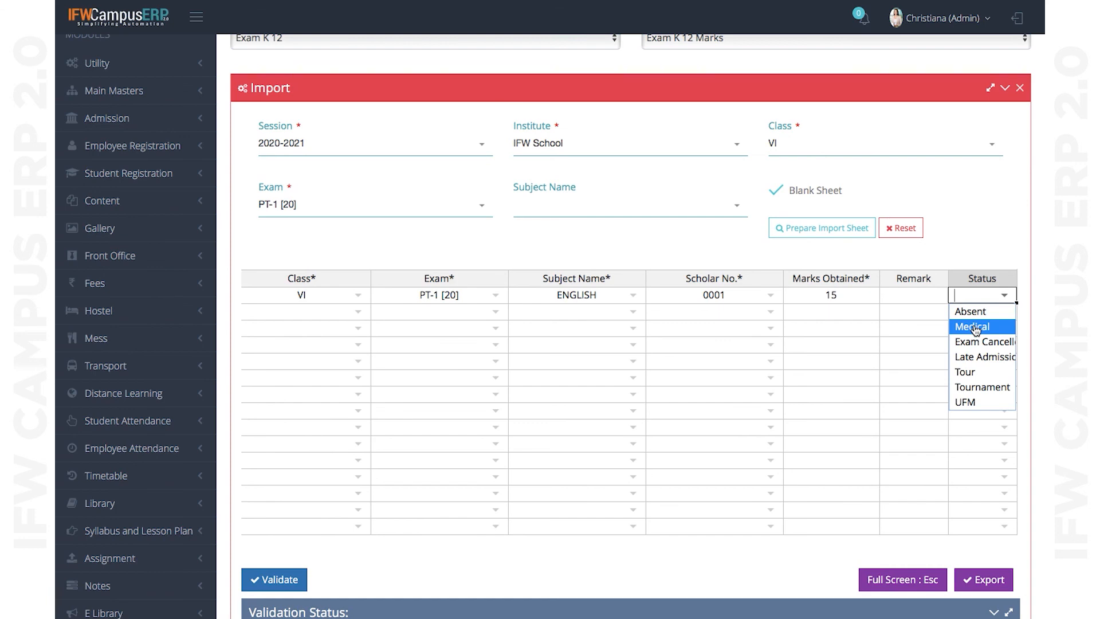
scroll(976, 330, "up", 2)
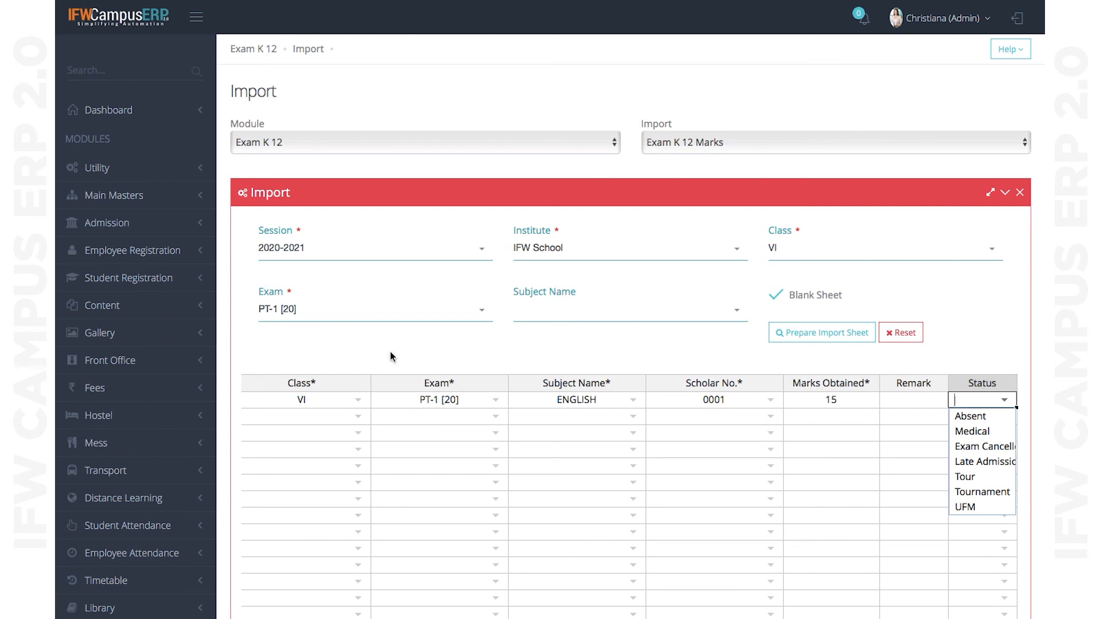
scroll(391, 352, "down", 5)
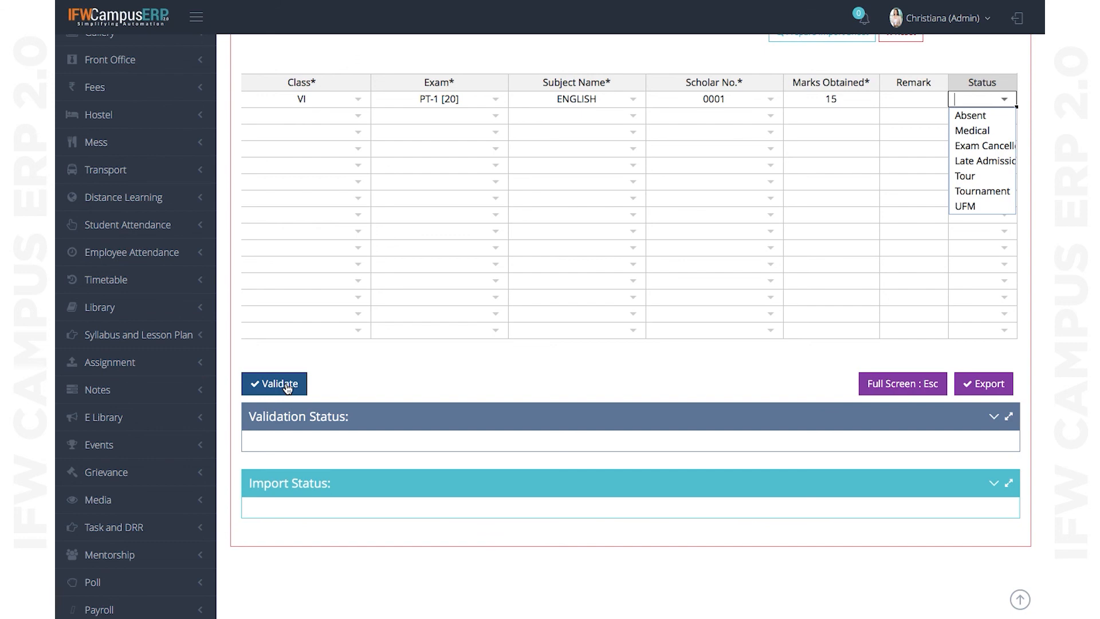
scroll(288, 388, "up", 5)
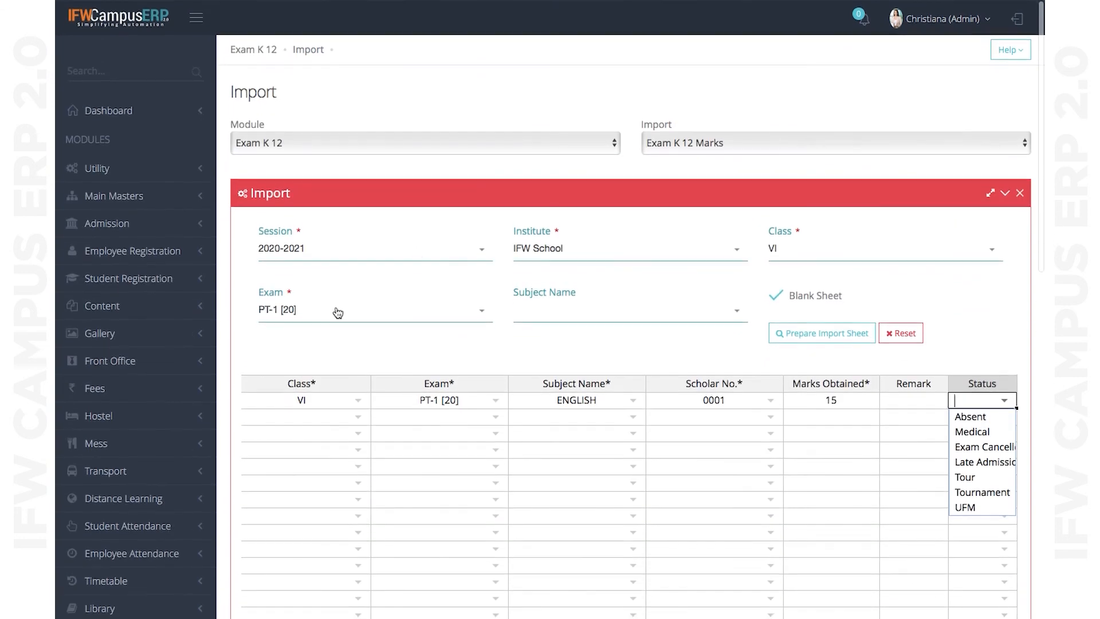
- Leave the marks import sheet for the Exam K 12 Dashboard with its Create, Masters, Conduct and Reports options
left_click(261, 55)
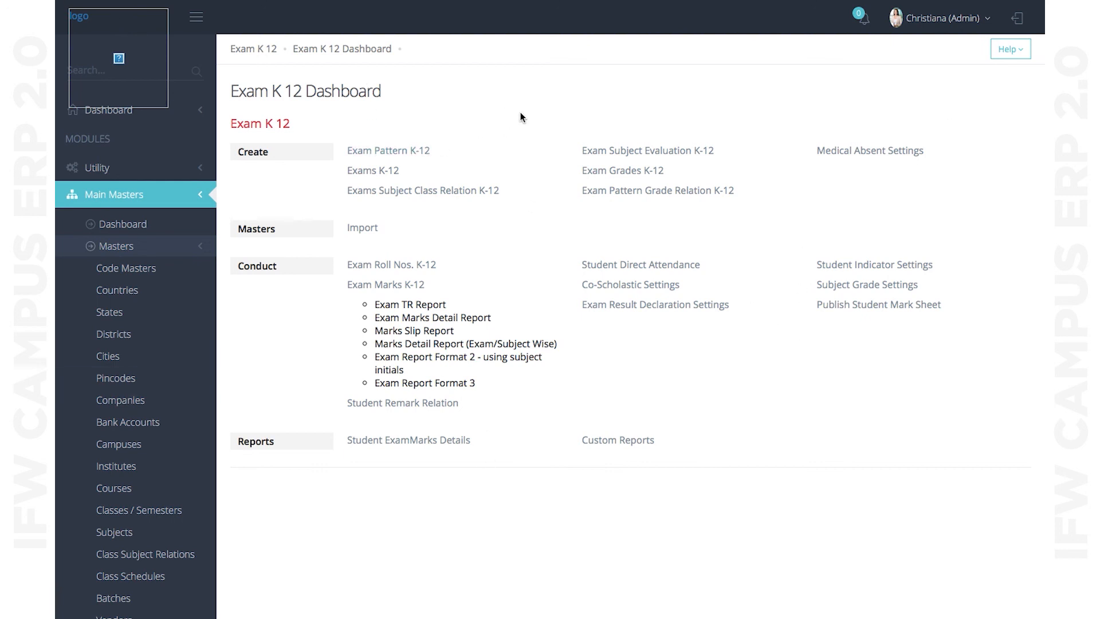
mouse_move(560, 3)
mouse_move(722, 4)
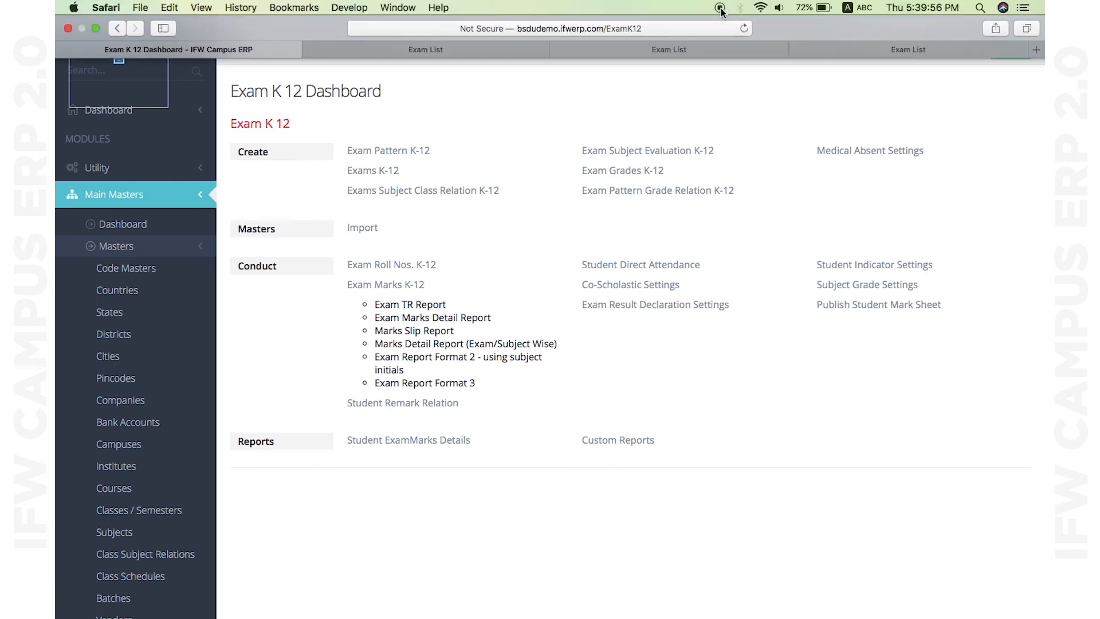